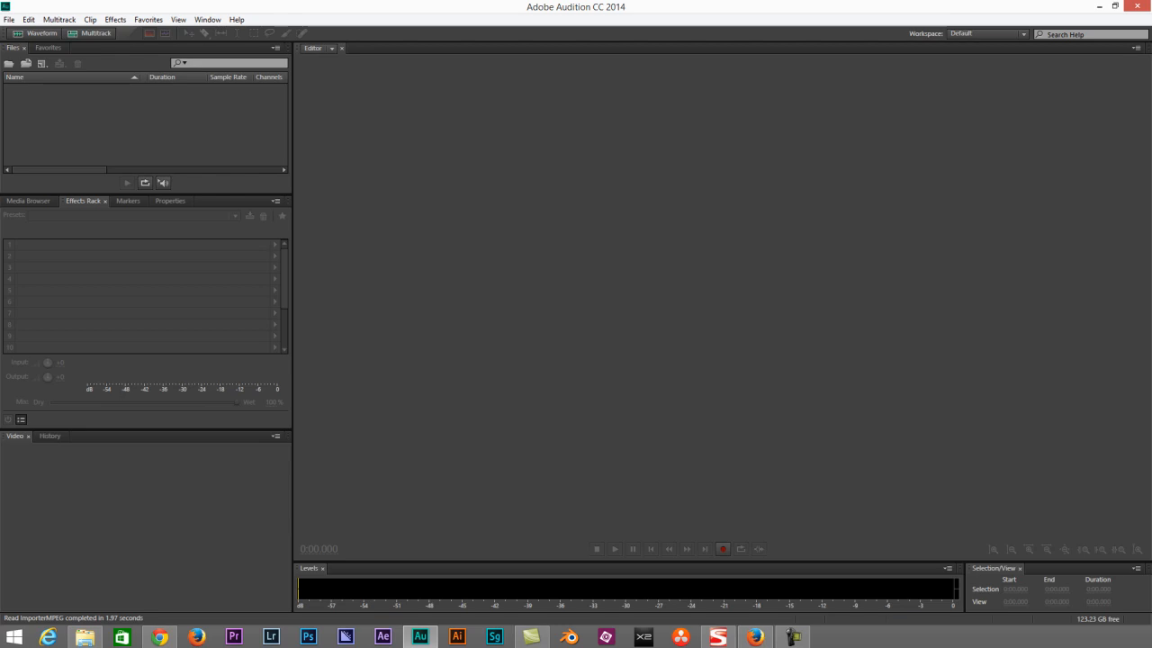
- Import the Soundbites.aac audio file and open it in the waveform and spectral editor
left_click_drag(0, 189, 93, 140)
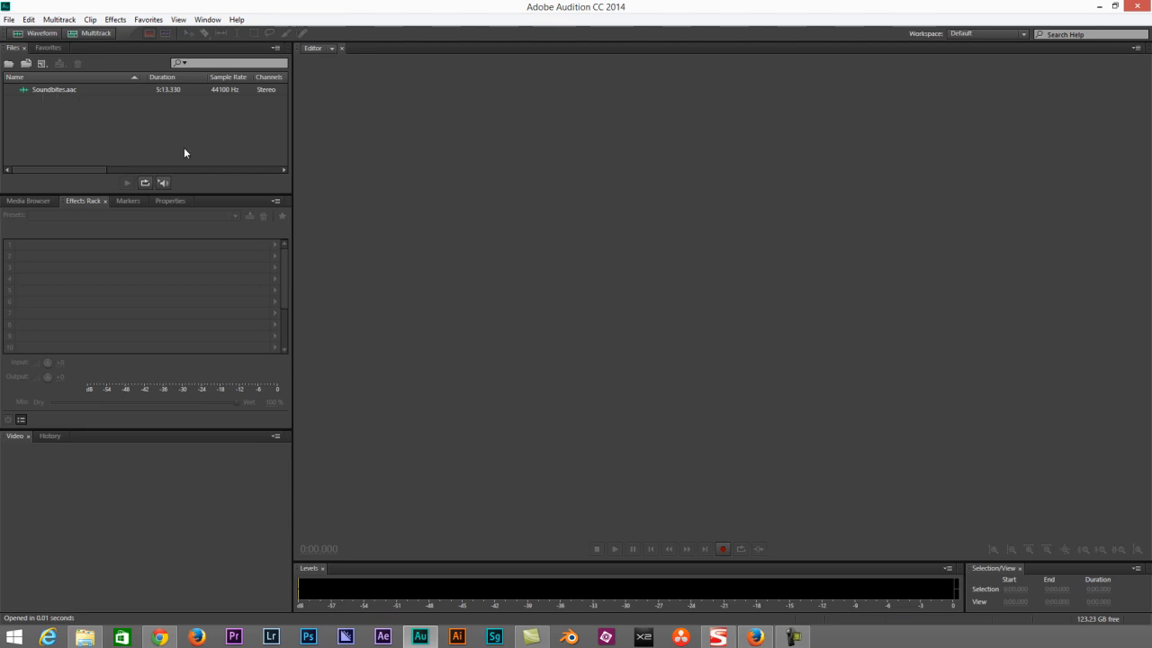
left_click(49, 90)
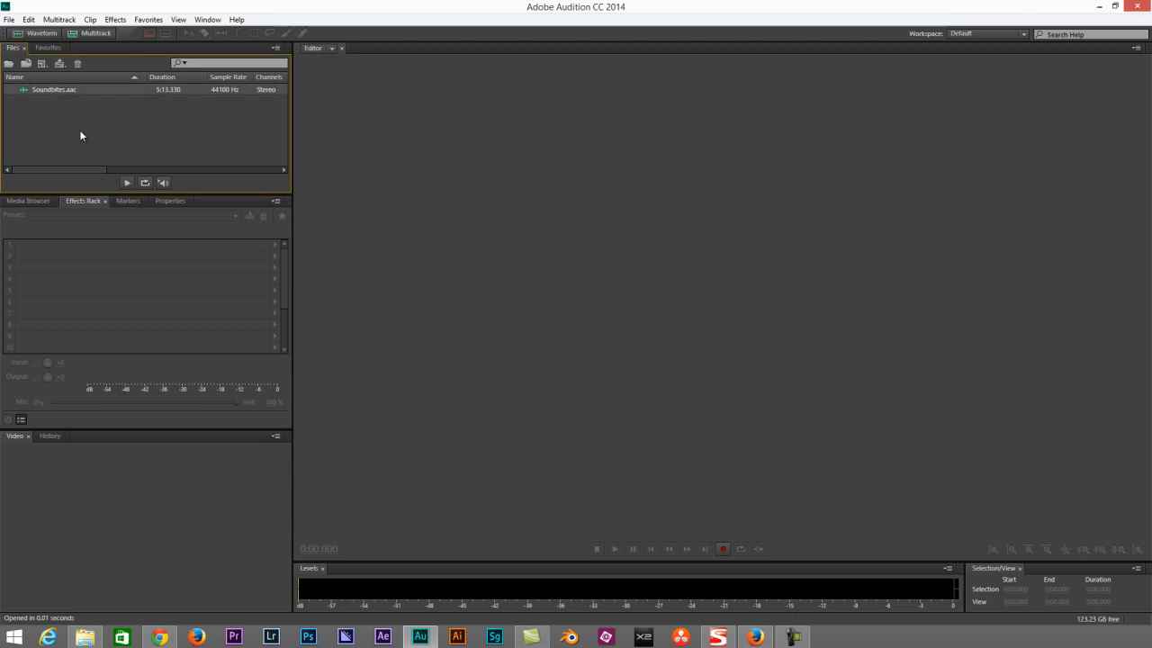
double_click(45, 90)
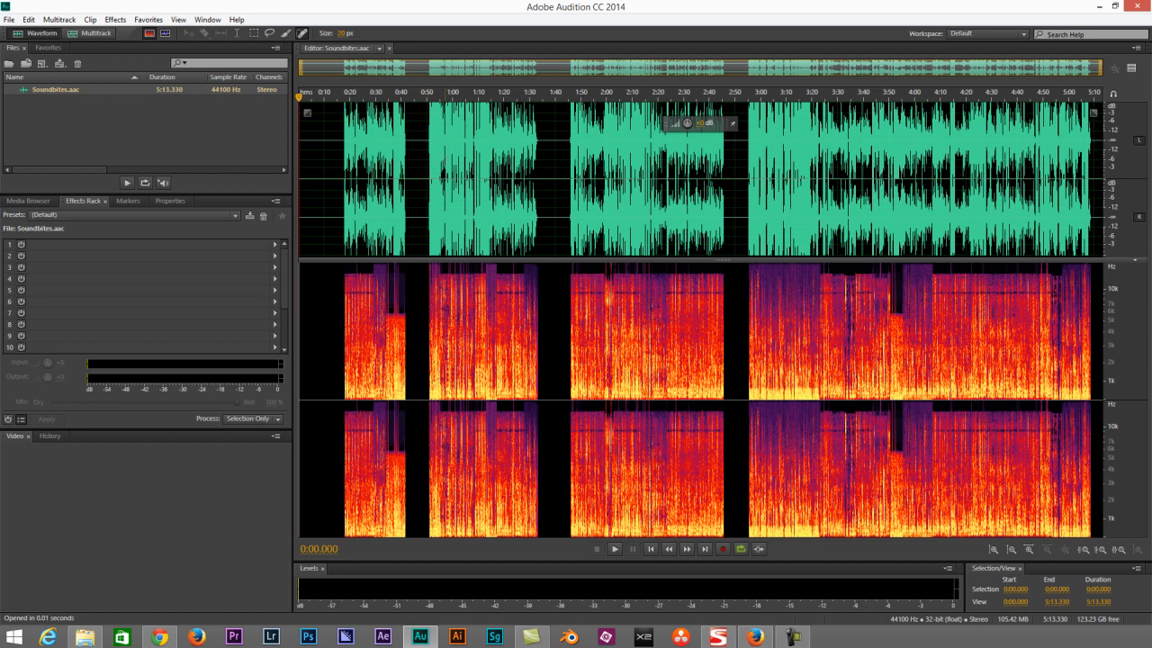
- Play the recording from about 0:16 to about 0:35 to listen for clipping in the first soundbite
left_click(339, 202)
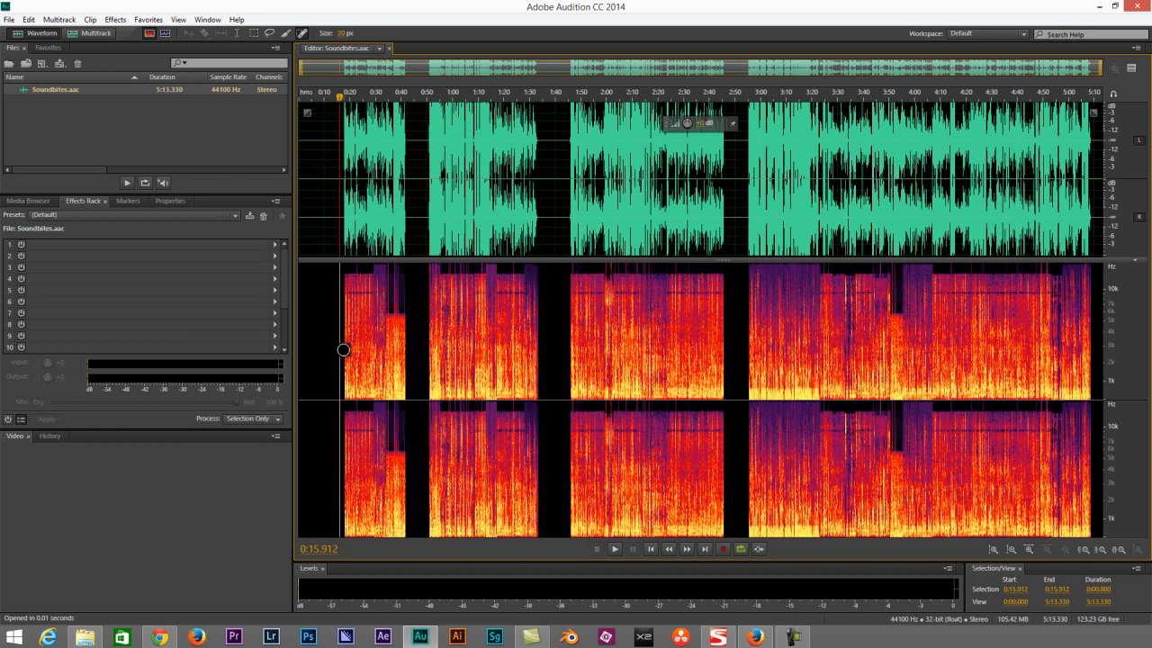
key("space")
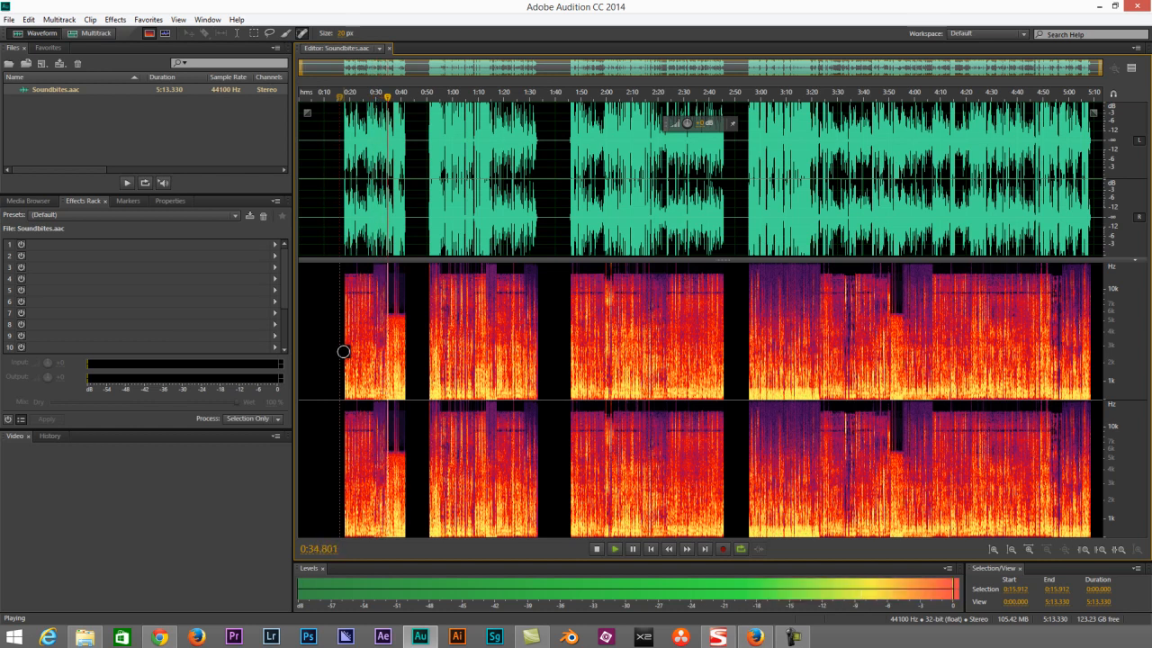
key("space")
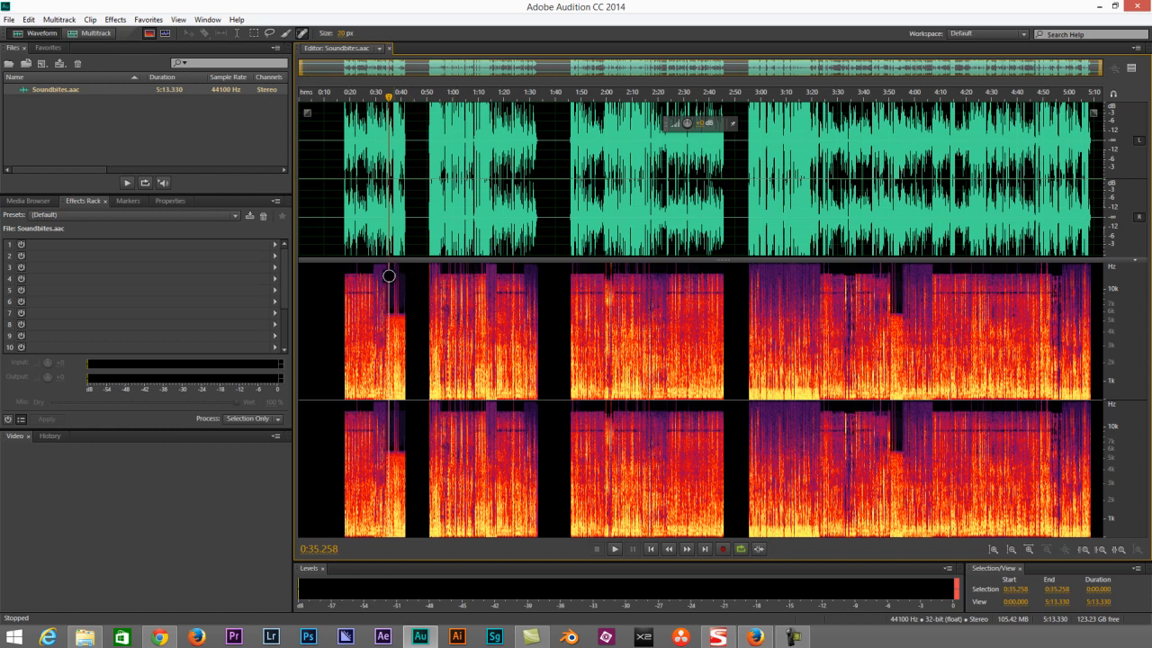
- Heal the high-frequency spikes above the spectrum around 0:18.0 and 0:18.2 using the 20 px Spot Healing Brush
left_click(343, 189)
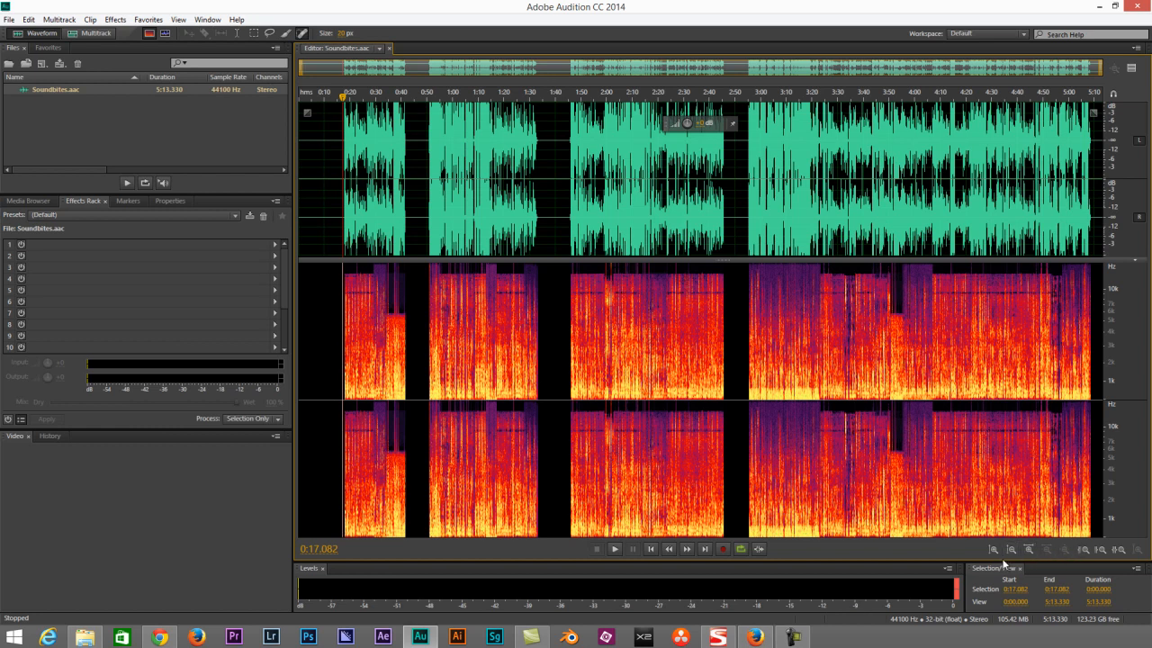
left_click(1028, 550)
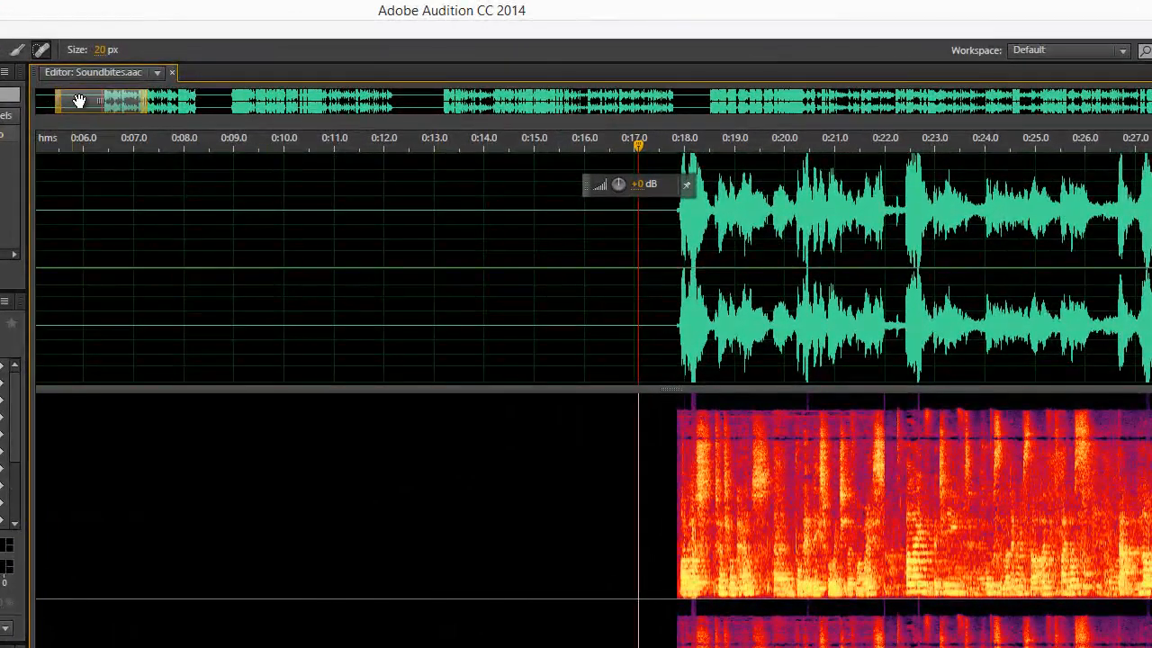
left_click_drag(79, 101, 123, 103)
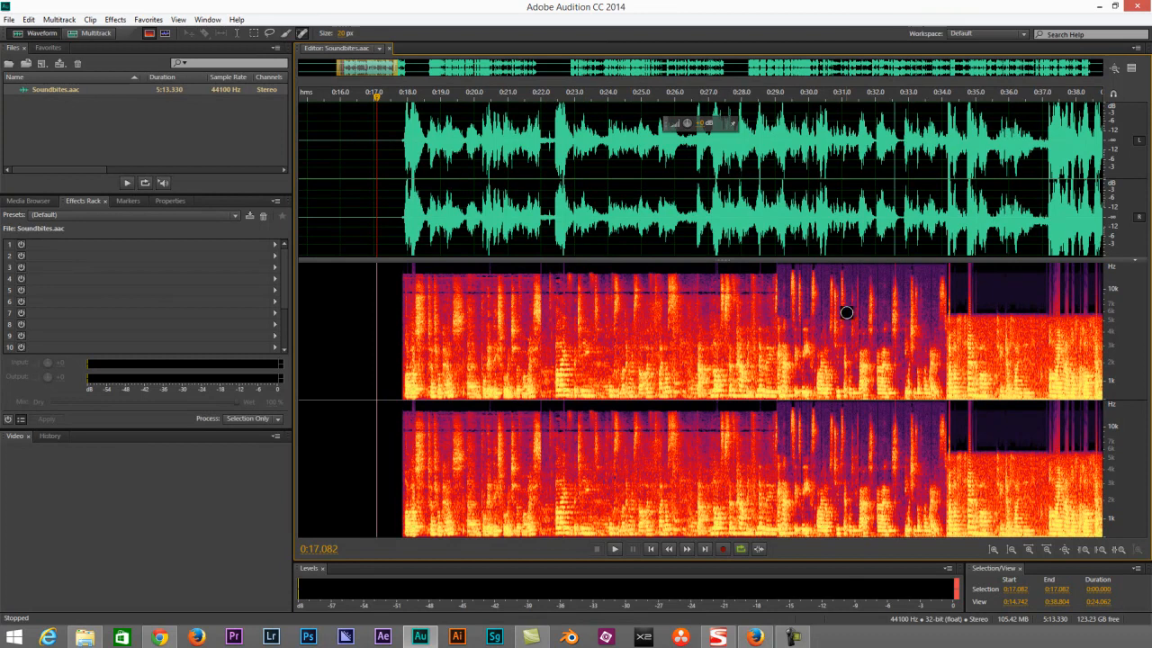
left_click(1027, 550)
left_click(1028, 550)
left_click(1028, 549)
left_click(1027, 550)
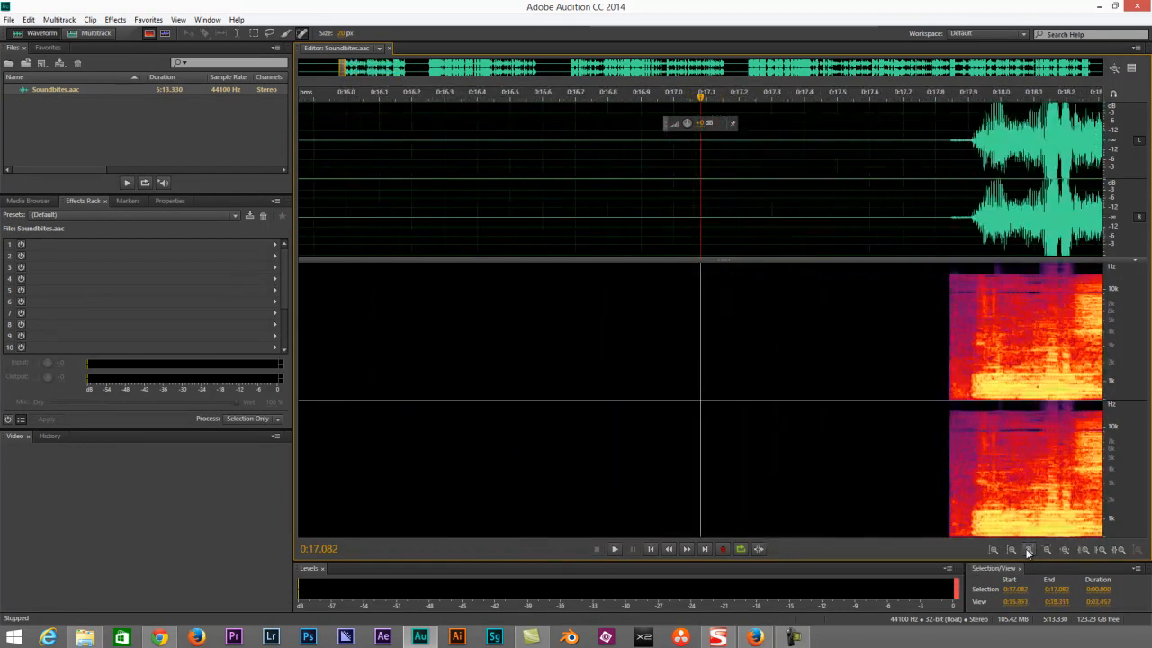
left_click_drag(341, 69, 344, 70)
left_click(303, 34)
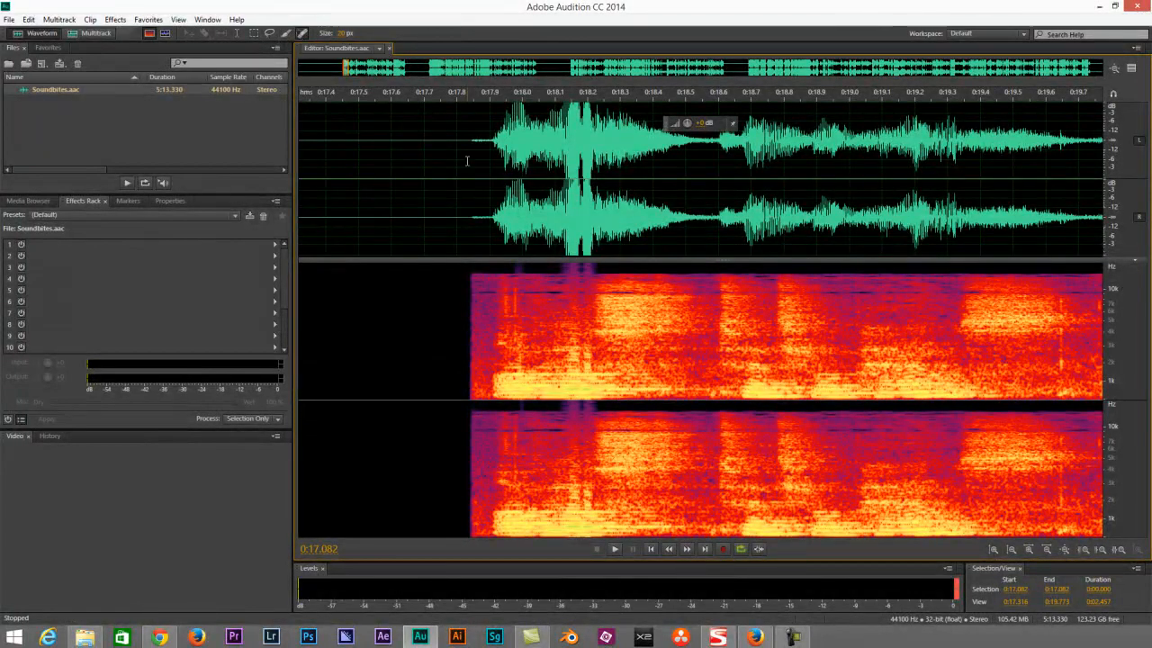
left_click_drag(578, 268, 591, 268)
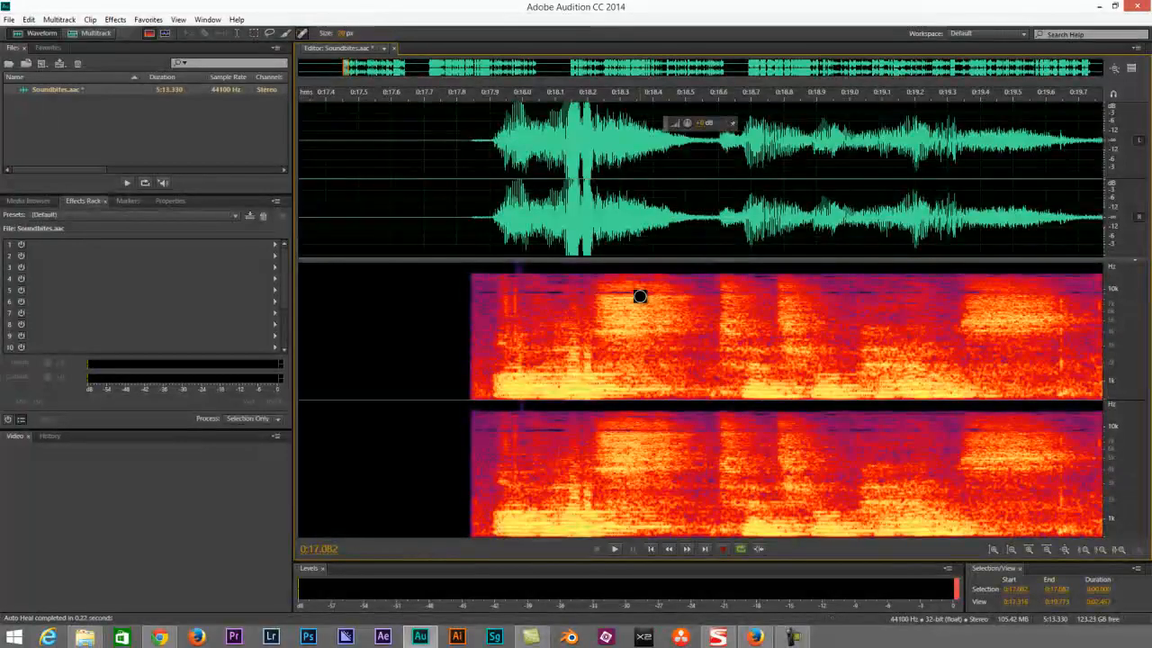
left_click(509, 269)
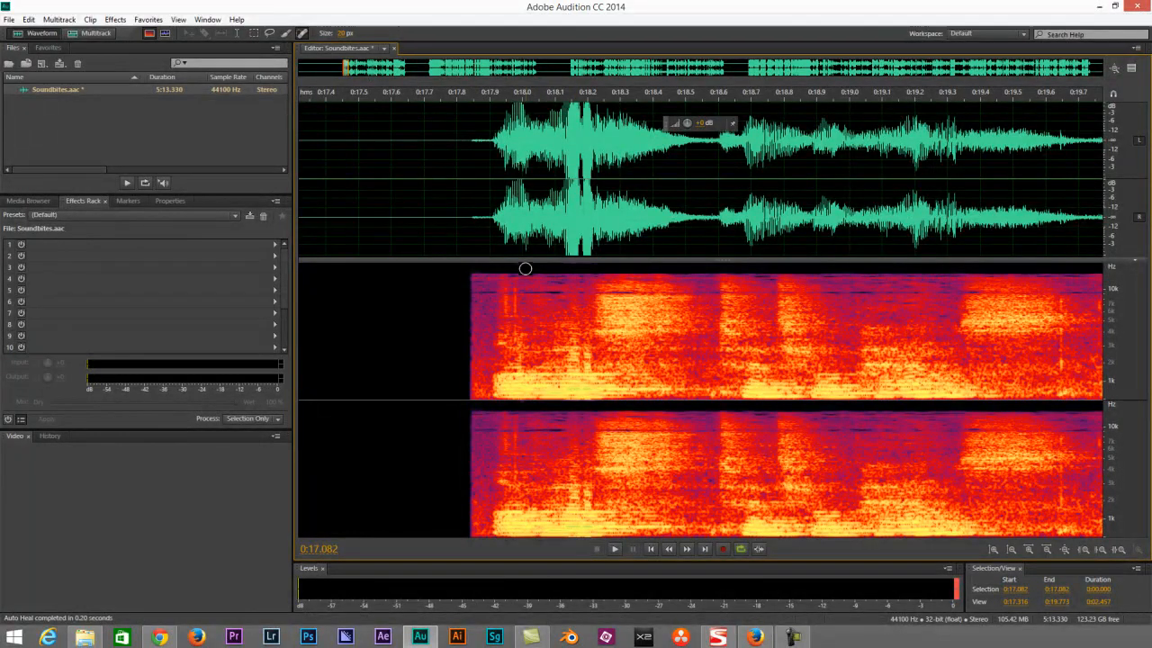
- Play from just before the voice starts at about 0:17.8 to about 0:23 to check the healed audio
left_click(458, 233)
key("space")
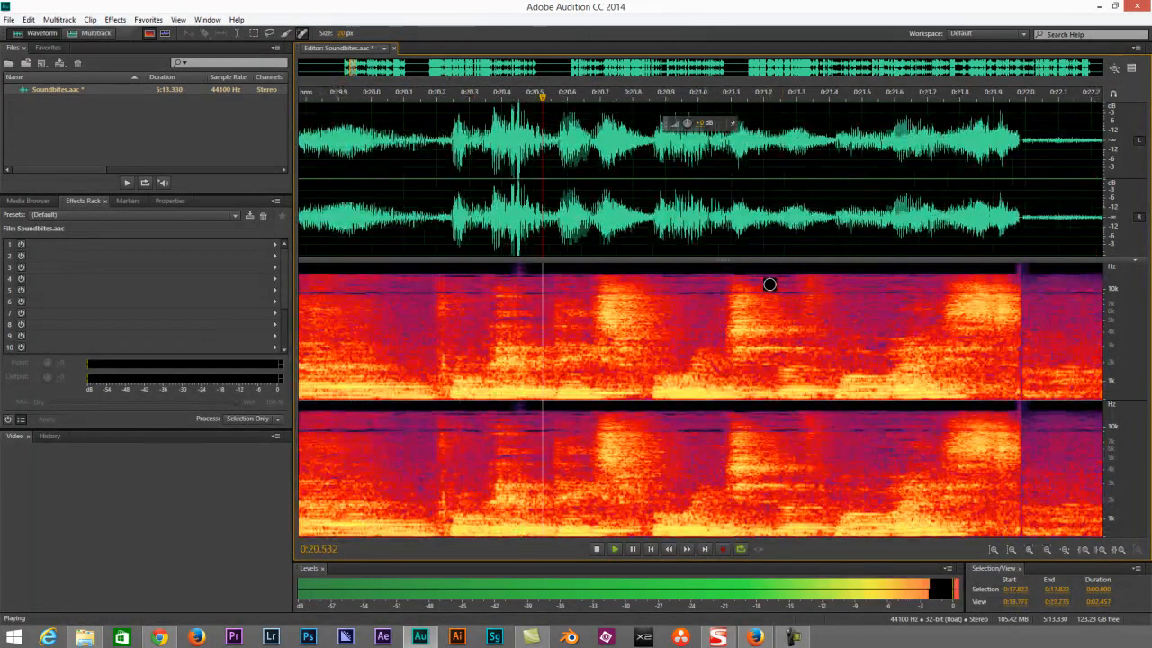
key("space")
key("space")
key("space")
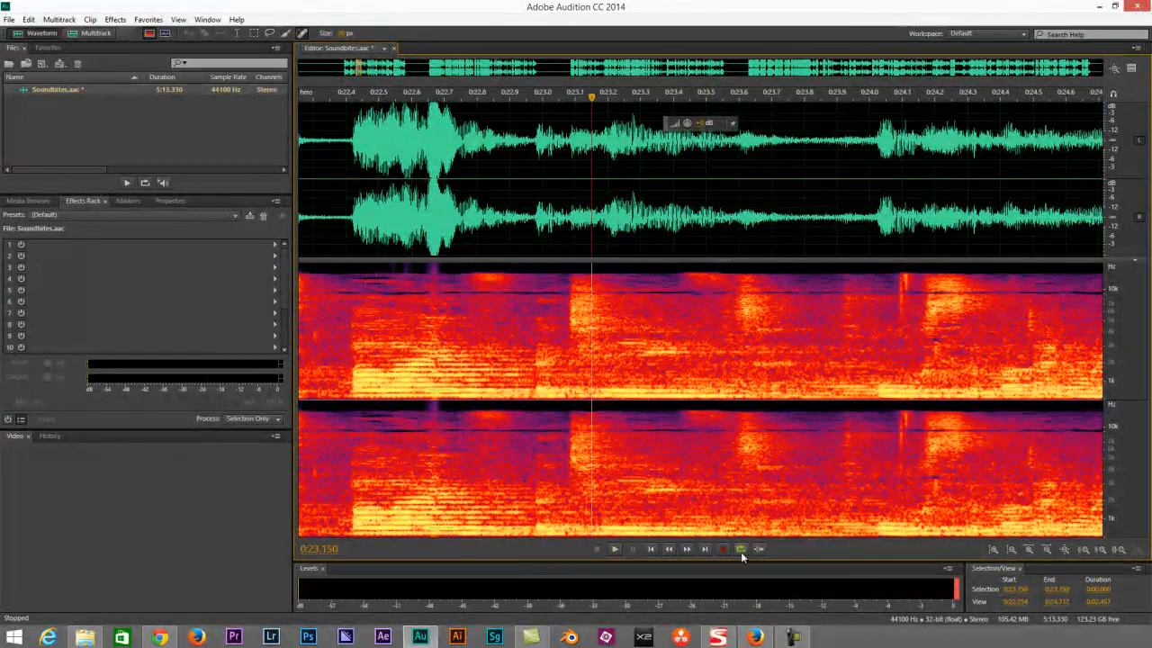
- Listen to the passage from about 0:21.7, and heal its high-frequency spikes near 0:22.0 and 0:22.6 to 0:22.7
left_click_drag(358, 67, 356, 68)
left_click(358, 153)
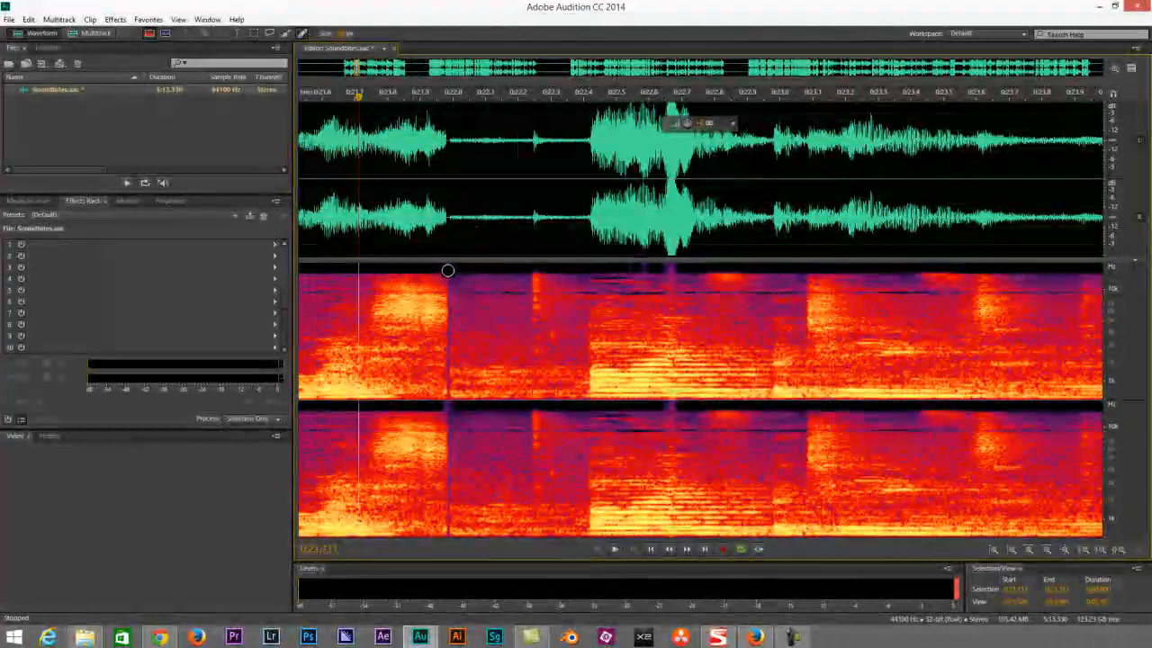
key("space")
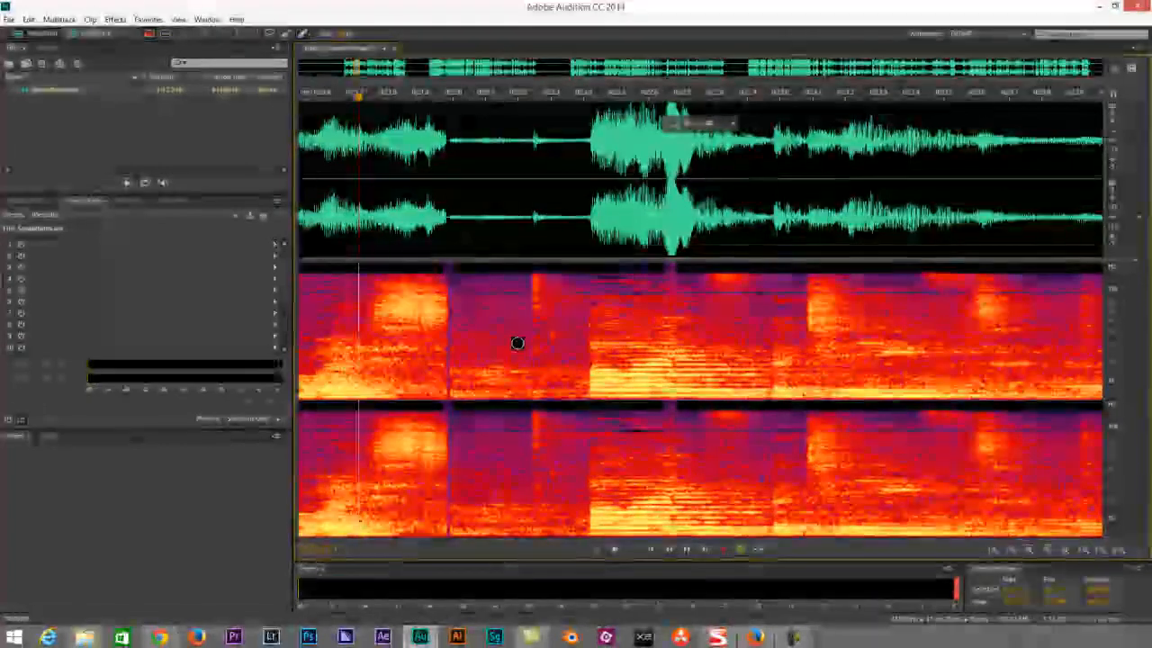
left_click(441, 268)
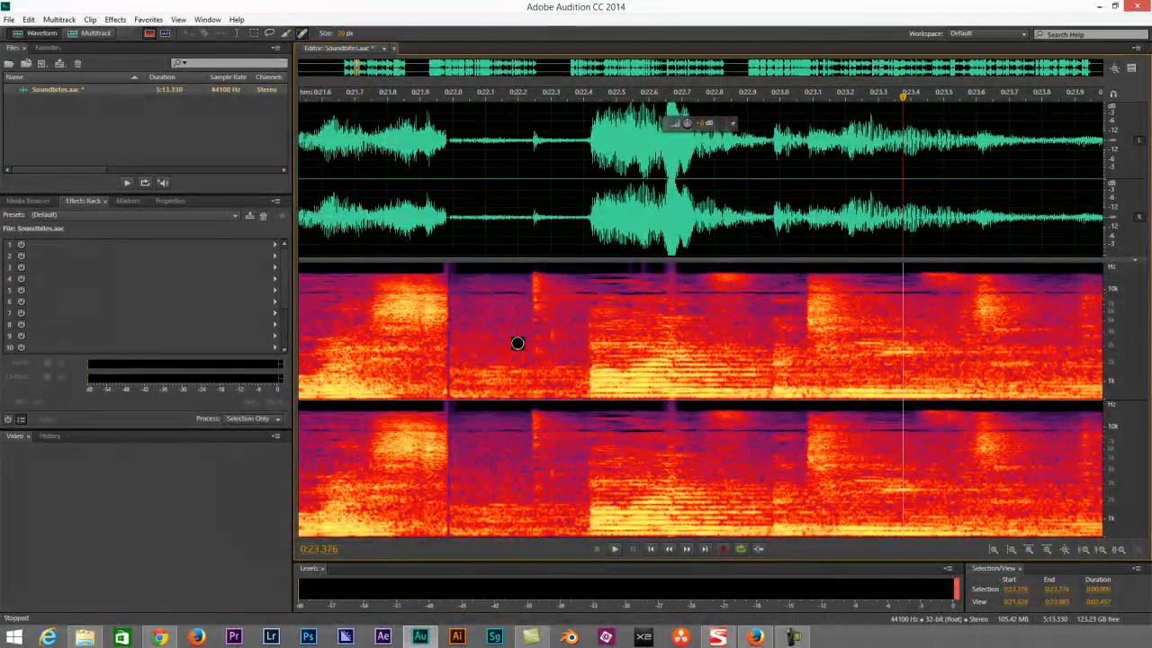
left_click_drag(441, 268, 438, 268)
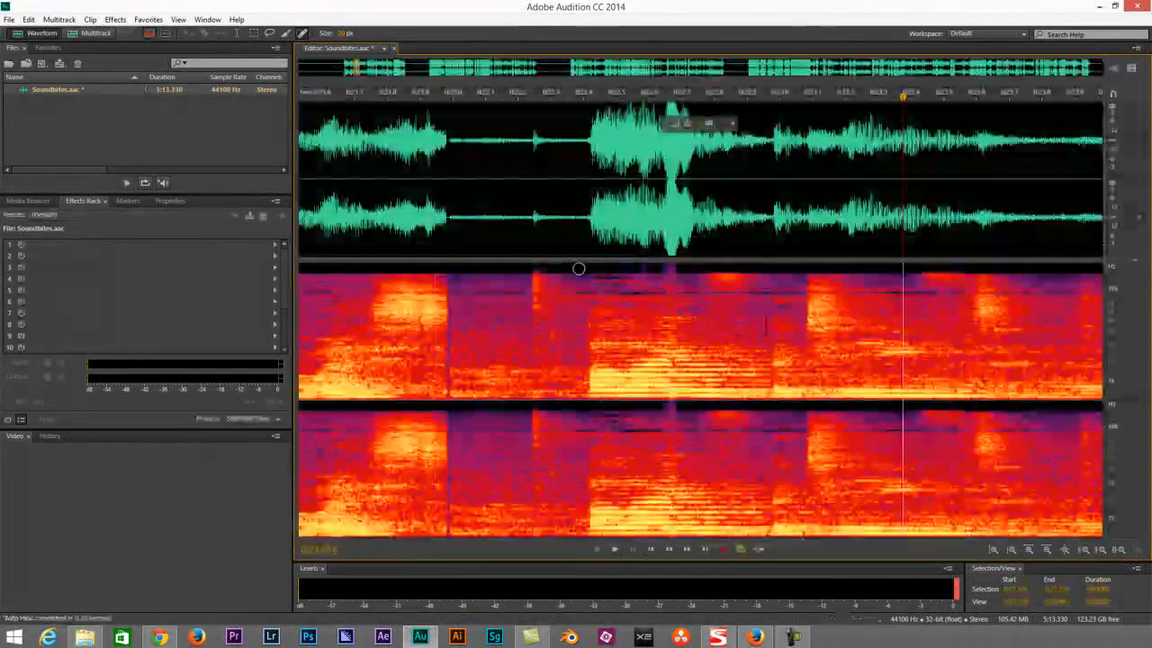
left_click_drag(681, 269, 636, 270)
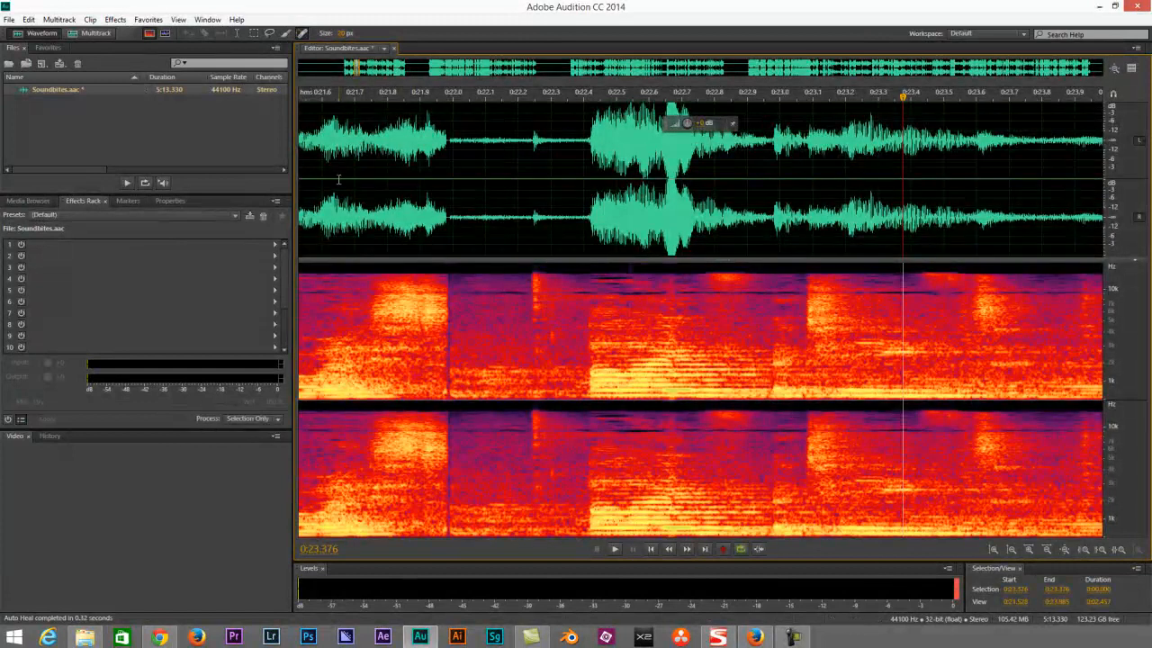
- Replay the repaired passage from about 0:21.7 to about 0:23.3
left_click(357, 178)
key("space")
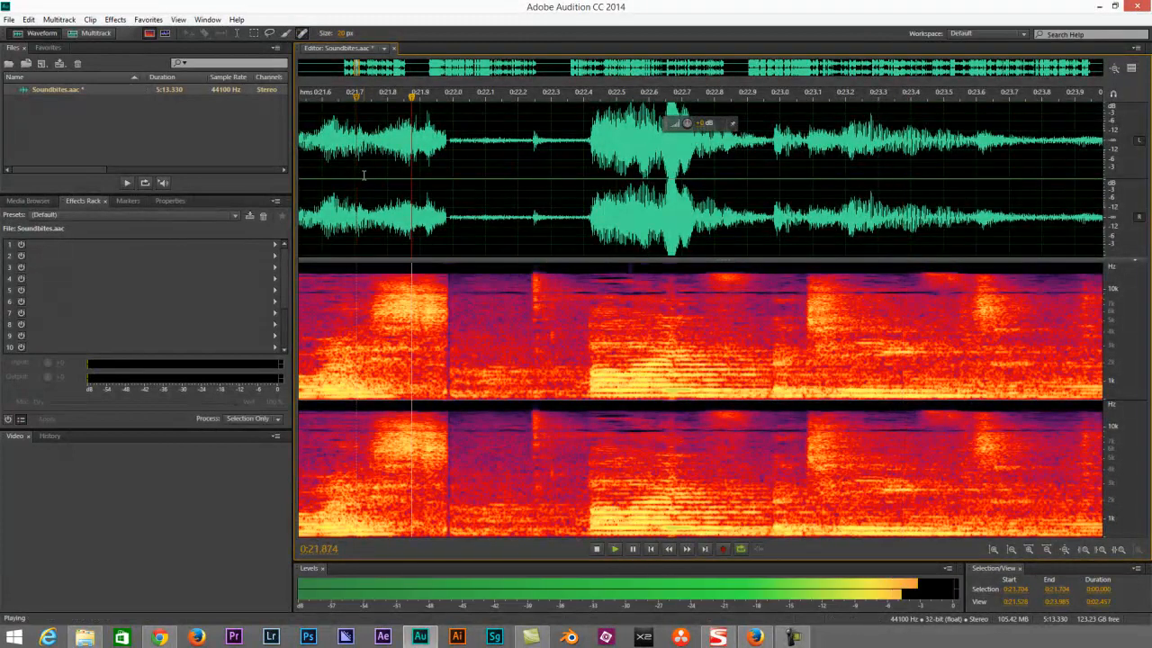
key("space")
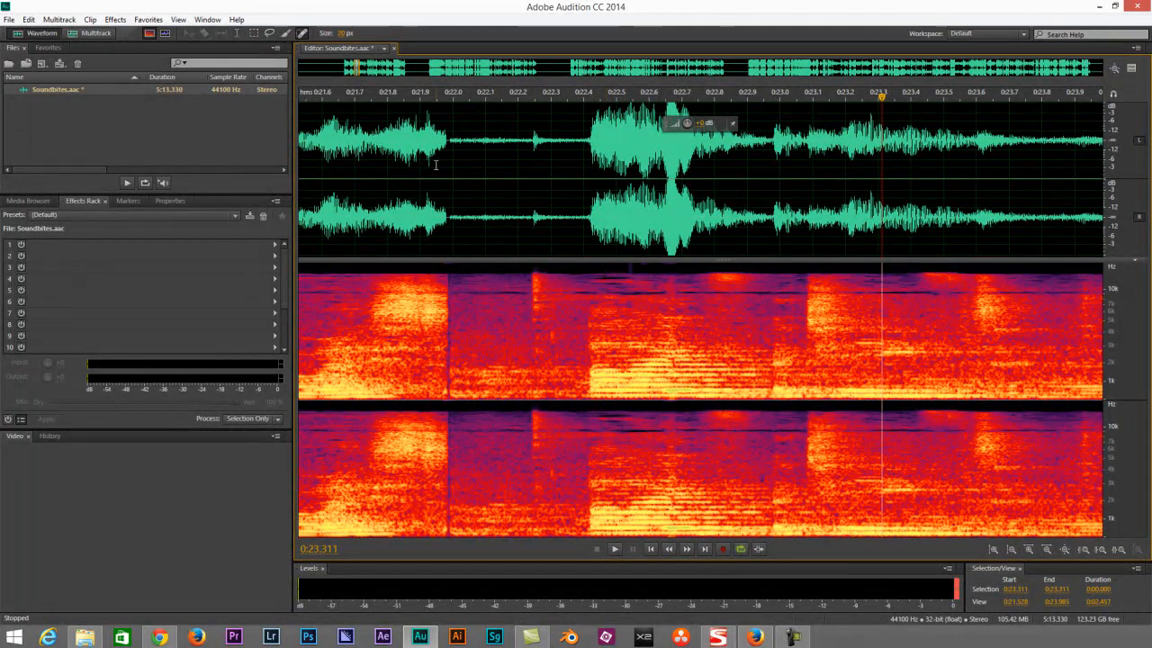
- Listen twice to the distorted passage starting at about 0:34.1, where spikes rise above the band-limited voice
left_click_drag(356, 67, 388, 68)
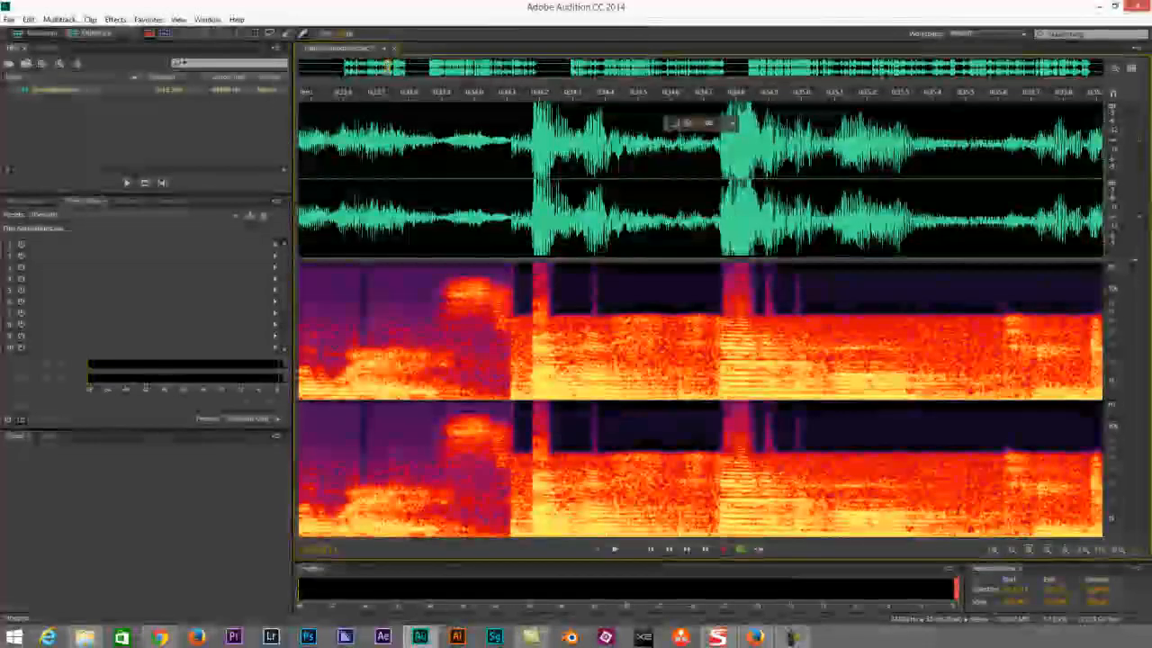
left_click(507, 207)
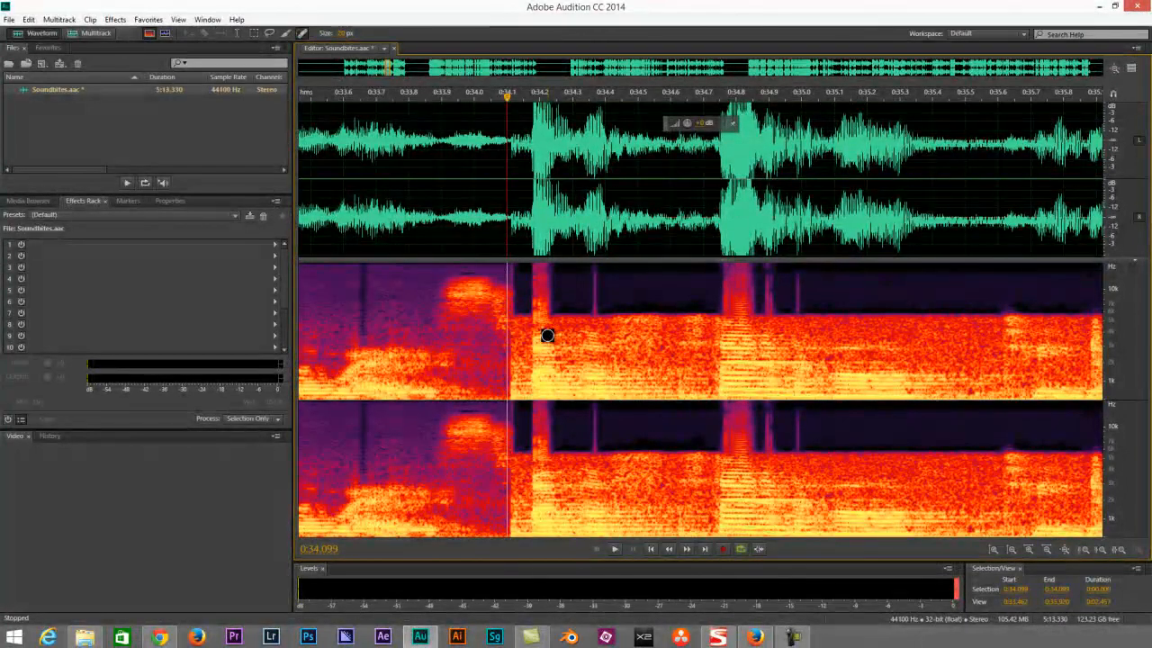
key("space")
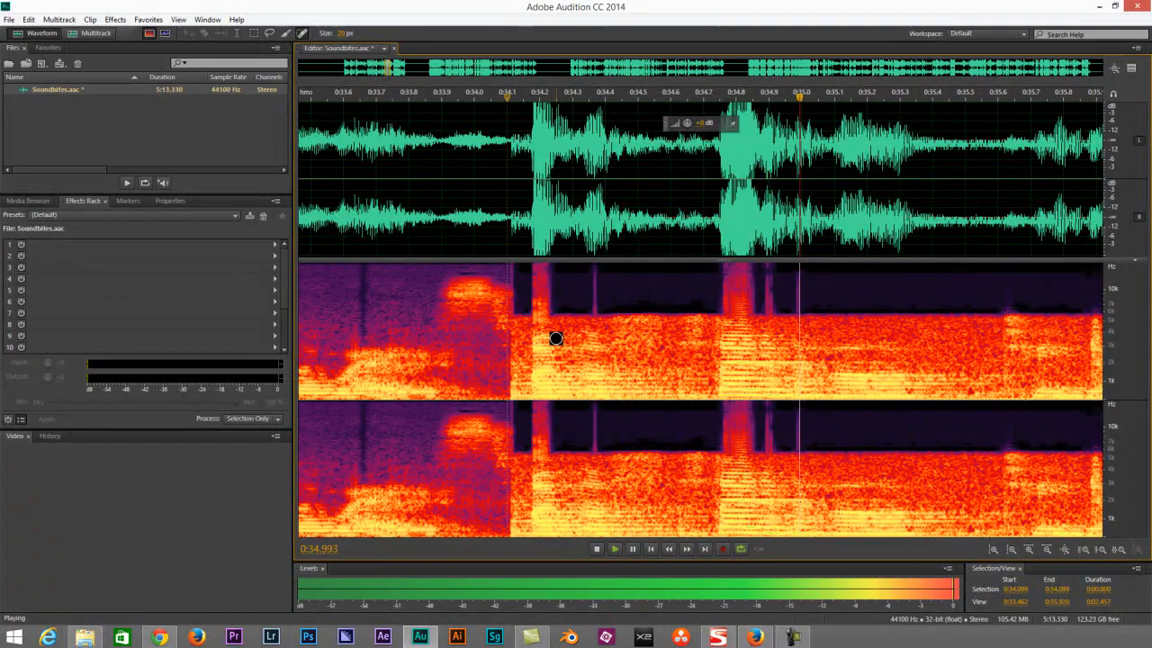
key("space")
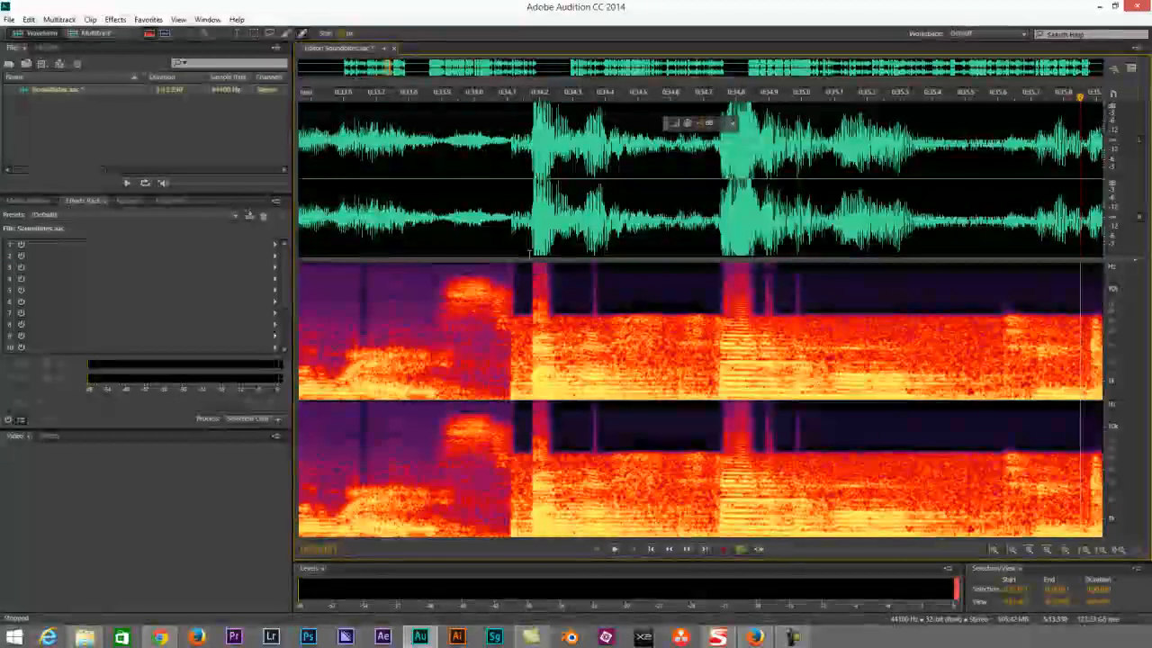
left_click(495, 178)
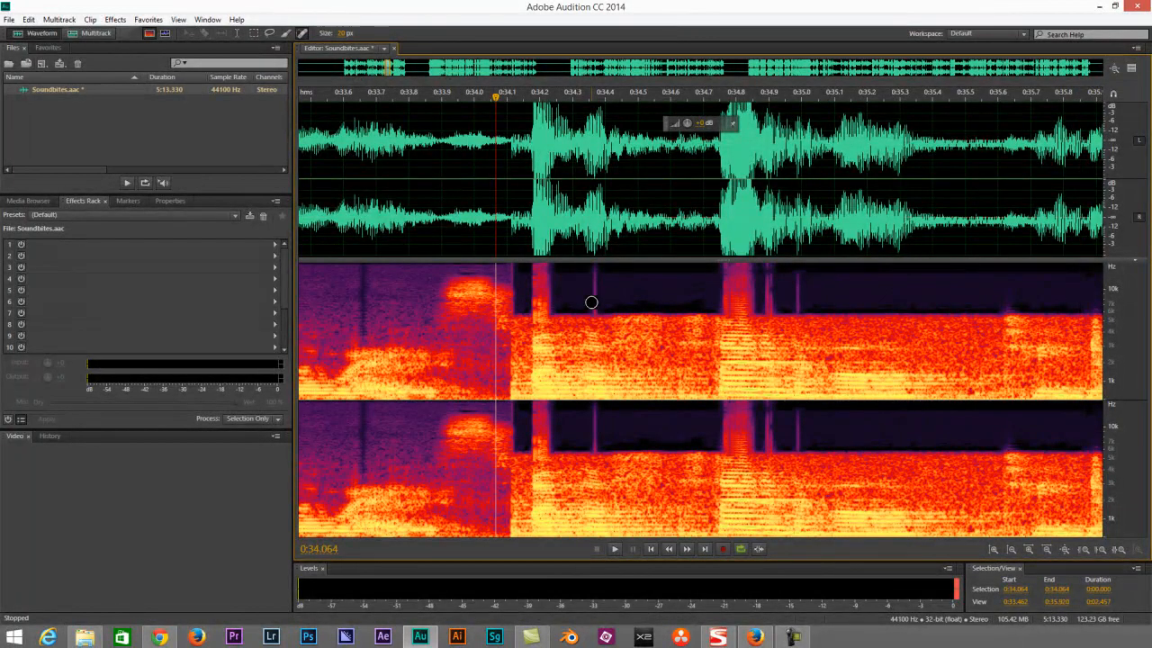
key("space")
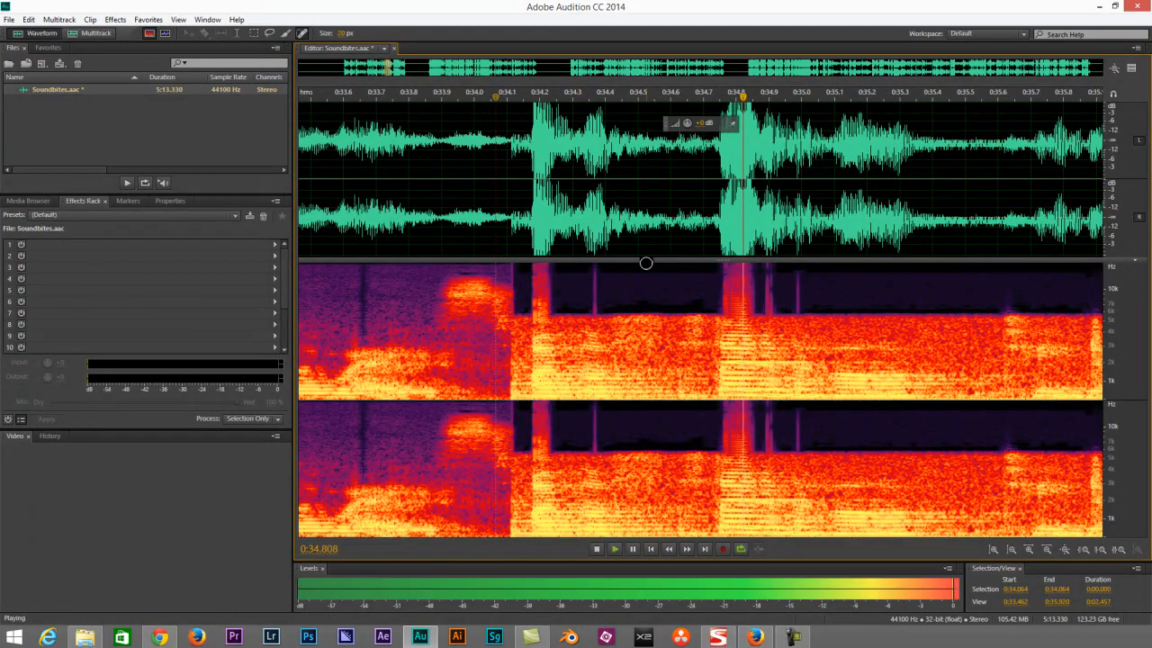
key("space")
- Heal the vertical spikes above the voice band between about 0:34.2 and 0:35.0 with the Spot Healing Brush
mouse_move(536, 268)
left_mouse_down()
mouse_move(542, 308)
mouse_move(543, 261)
mouse_move(545, 302)
left_mouse_up()
left_click_drag(592, 265, 594, 309)
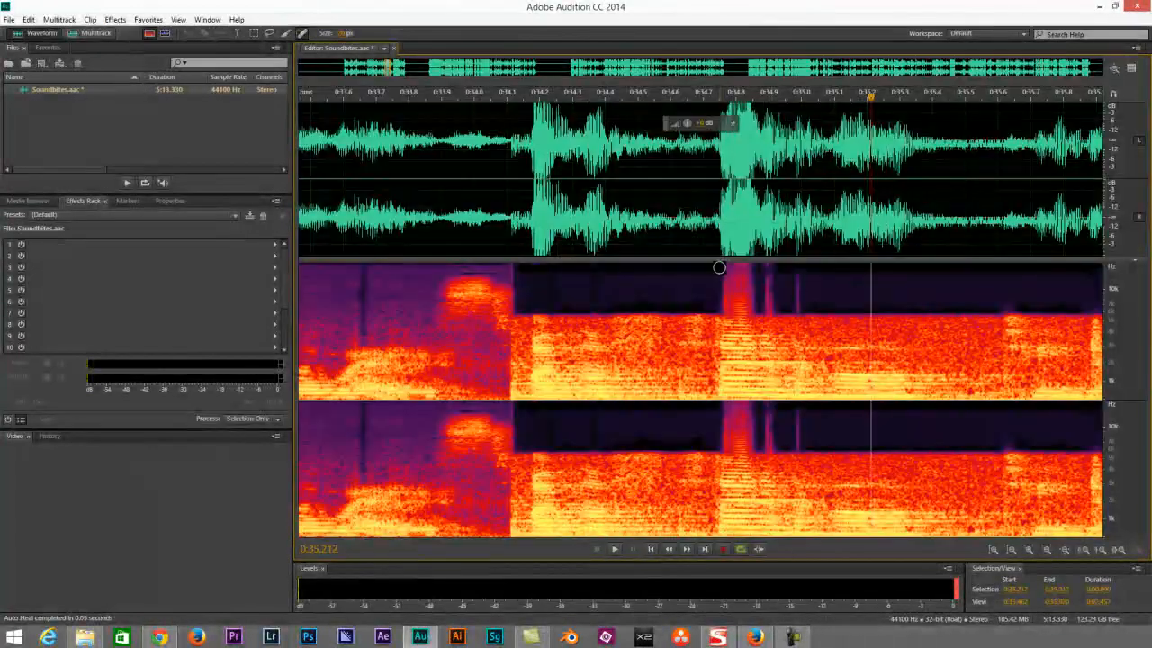
mouse_move(727, 269)
left_mouse_down()
mouse_move(729, 305)
mouse_move(743, 308)
mouse_move(742, 270)
mouse_move(771, 277)
mouse_move(763, 304)
mouse_move(725, 288)
mouse_move(764, 298)
mouse_move(727, 276)
left_mouse_up()
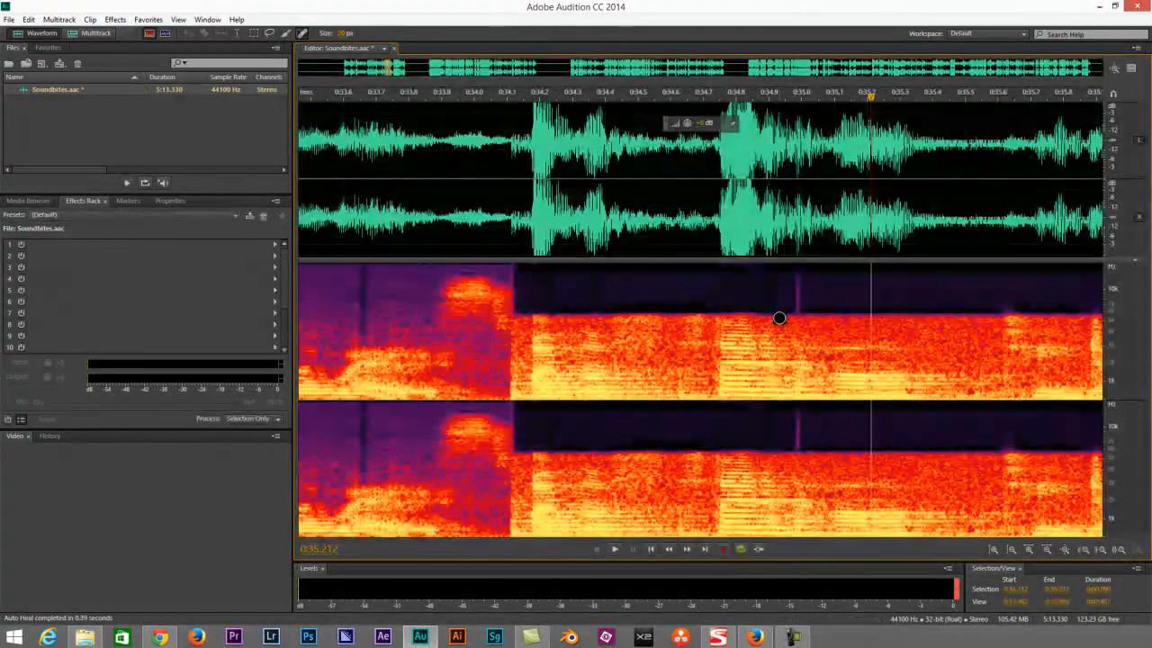
left_click_drag(786, 300, 797, 295)
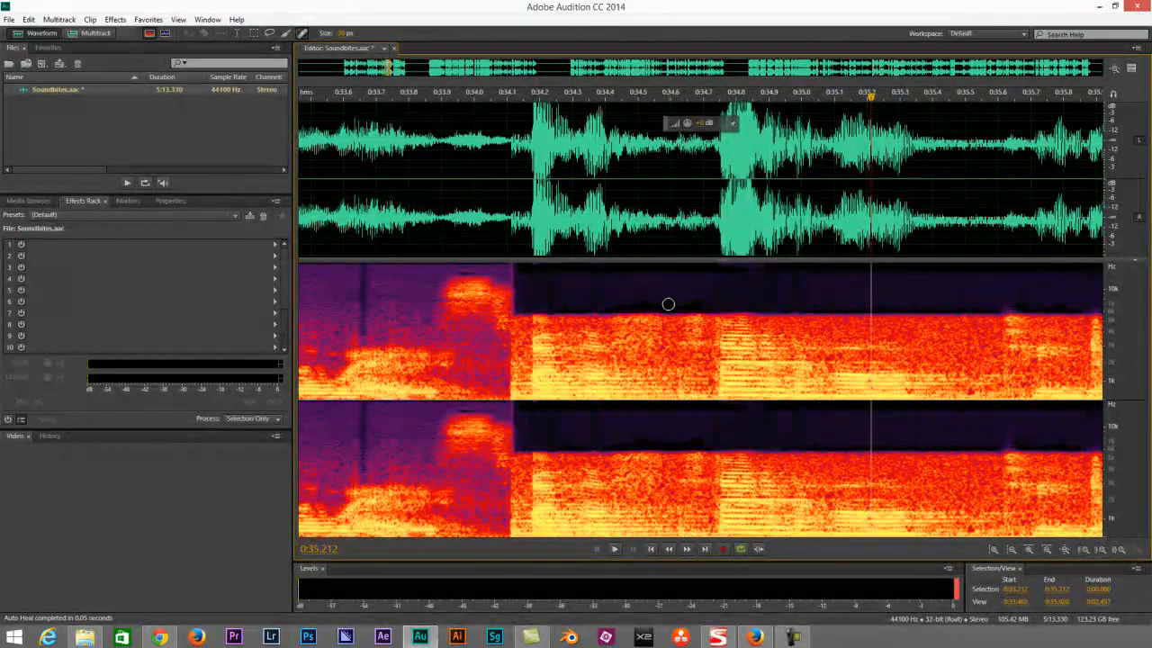
- Replay the healed passage from about 0:34.0 to about 0:35.6
left_click(470, 180)
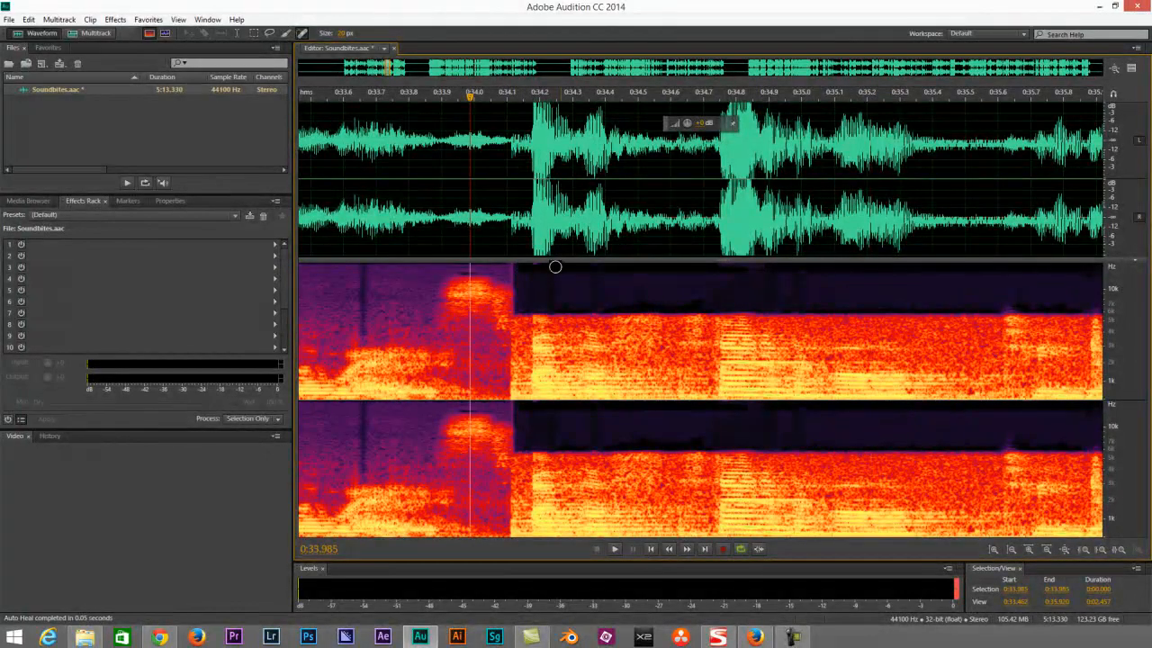
key("space")
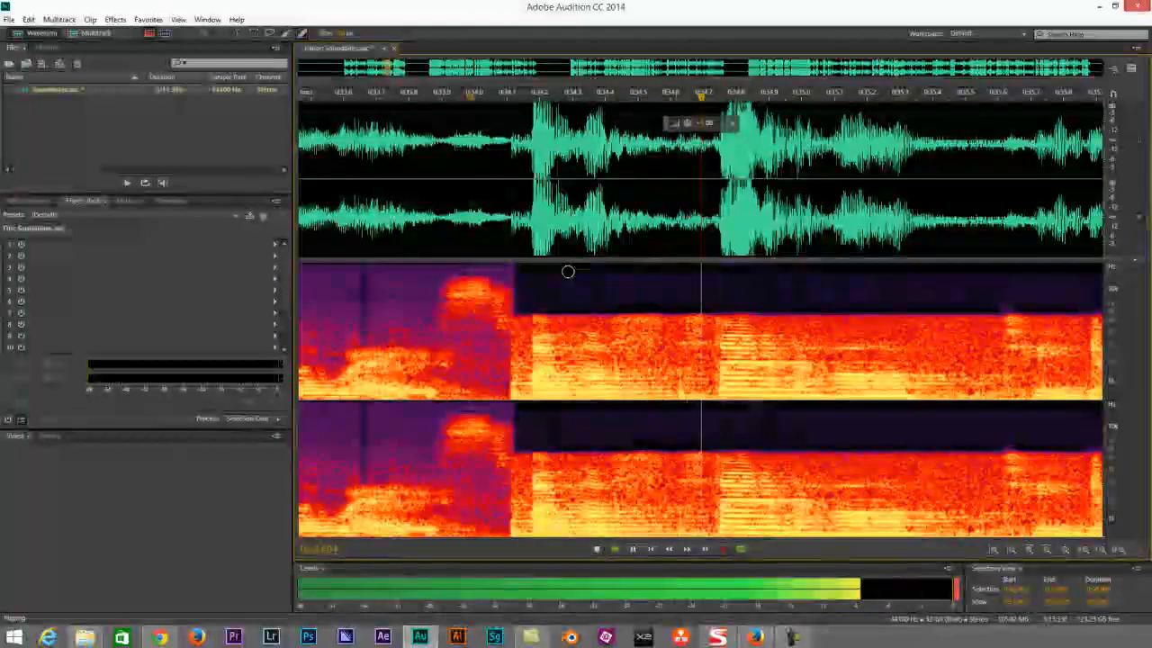
key("space")
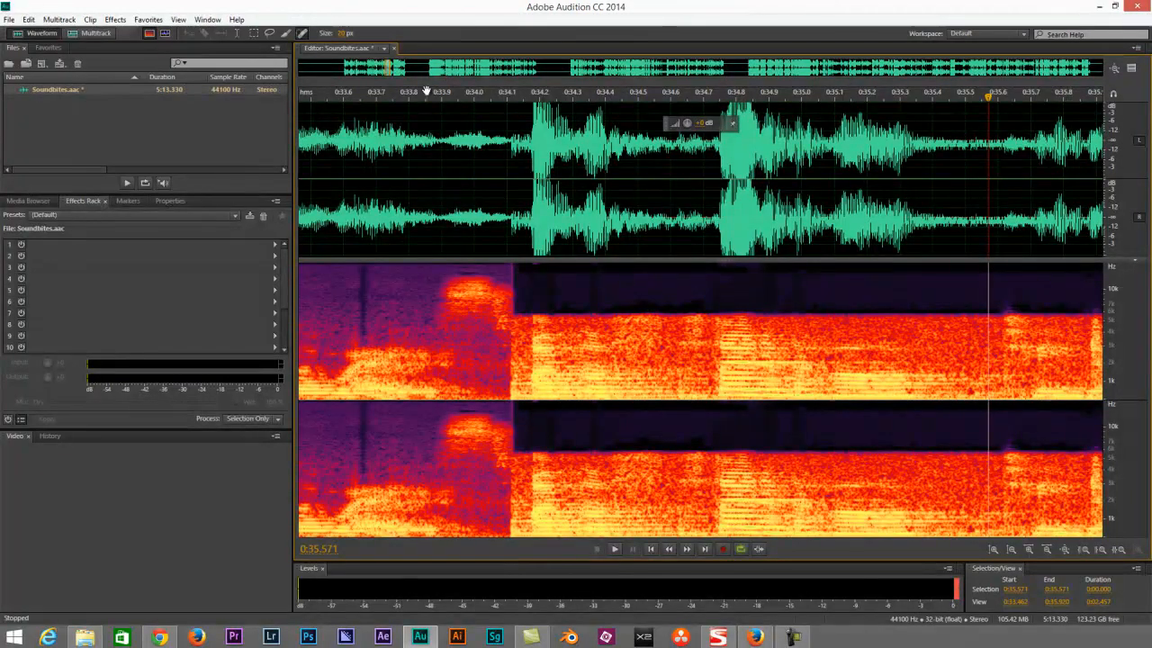
- Heal the vertical spikes above the voice band between about 0:37.2 and 0:37.5 with the Spot Healing Brush
left_click_drag(387, 65, 395, 64)
left_click_drag(411, 265, 421, 310)
mouse_move(446, 265)
left_mouse_down()
mouse_move(450, 387)
mouse_move(463, 263)
left_mouse_up()
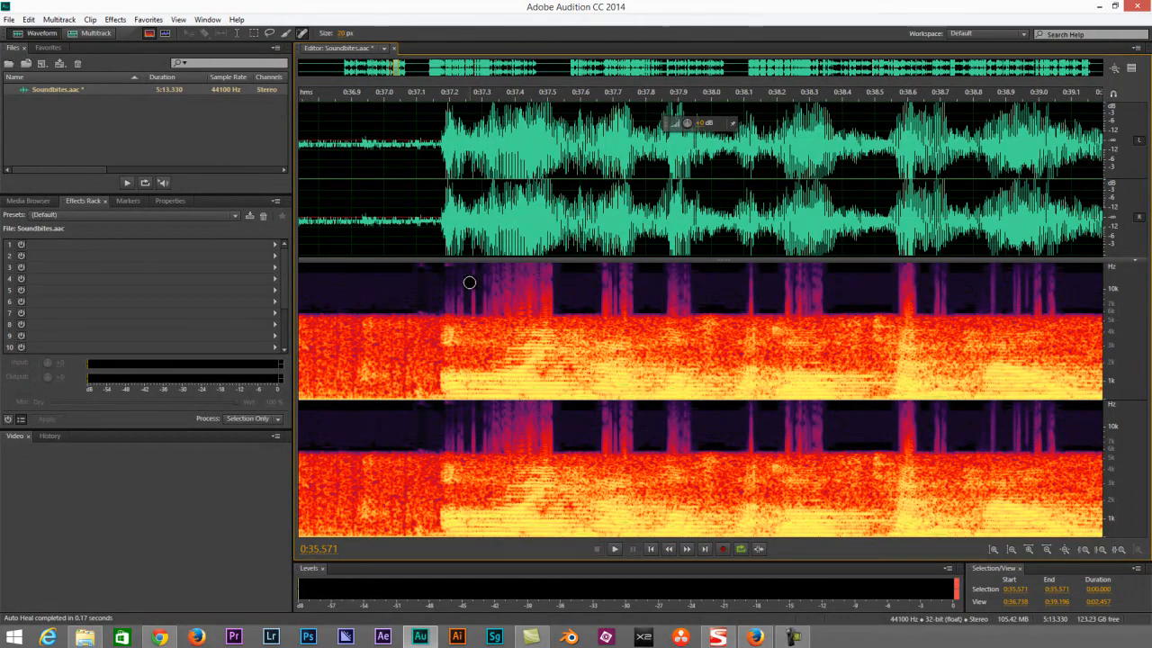
mouse_move(442, 308)
left_mouse_down()
mouse_move(545, 308)
mouse_move(551, 280)
mouse_move(547, 268)
mouse_move(446, 267)
mouse_move(498, 293)
mouse_move(552, 290)
mouse_move(461, 289)
mouse_move(551, 280)
mouse_move(459, 281)
mouse_move(477, 270)
left_mouse_up()
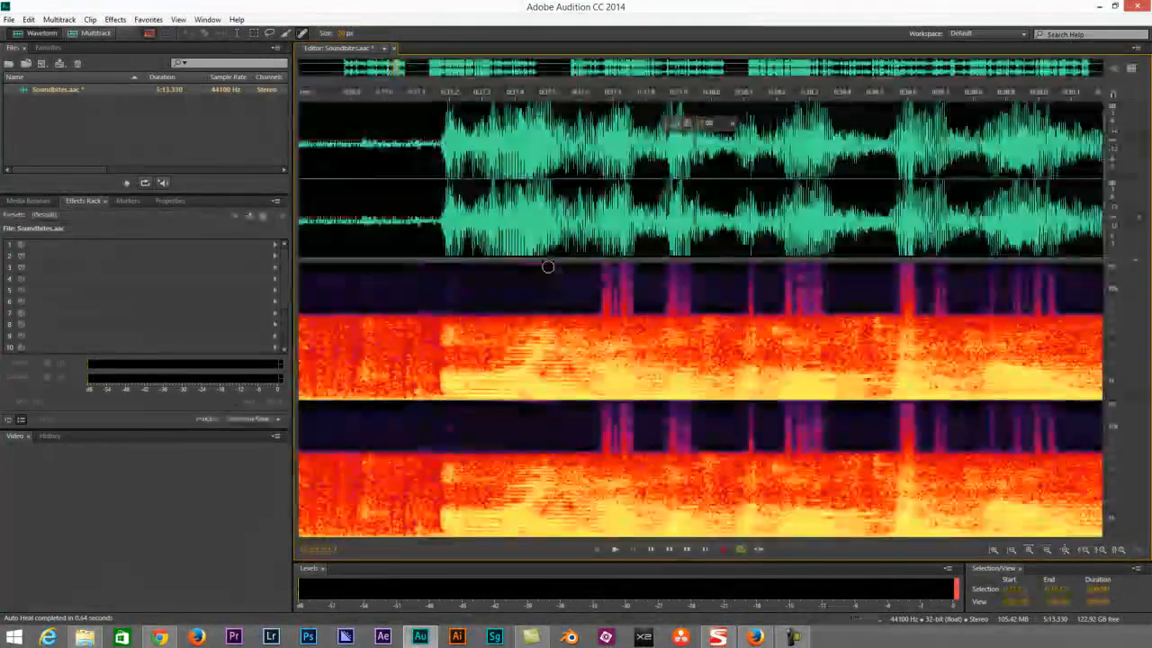
left_click_drag(547, 261, 480, 264)
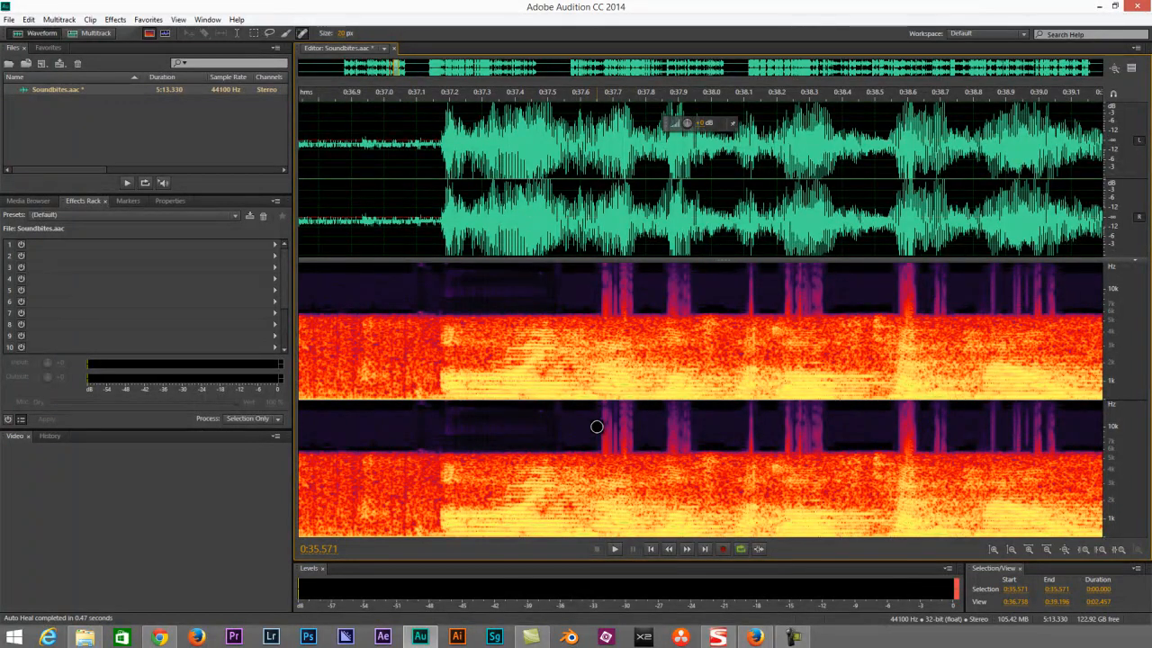
- Place the playhead at 0:33.950 and add the Waves Z-Noise Stereo restoration effect to the first effects rack slot
left_click(1046, 554)
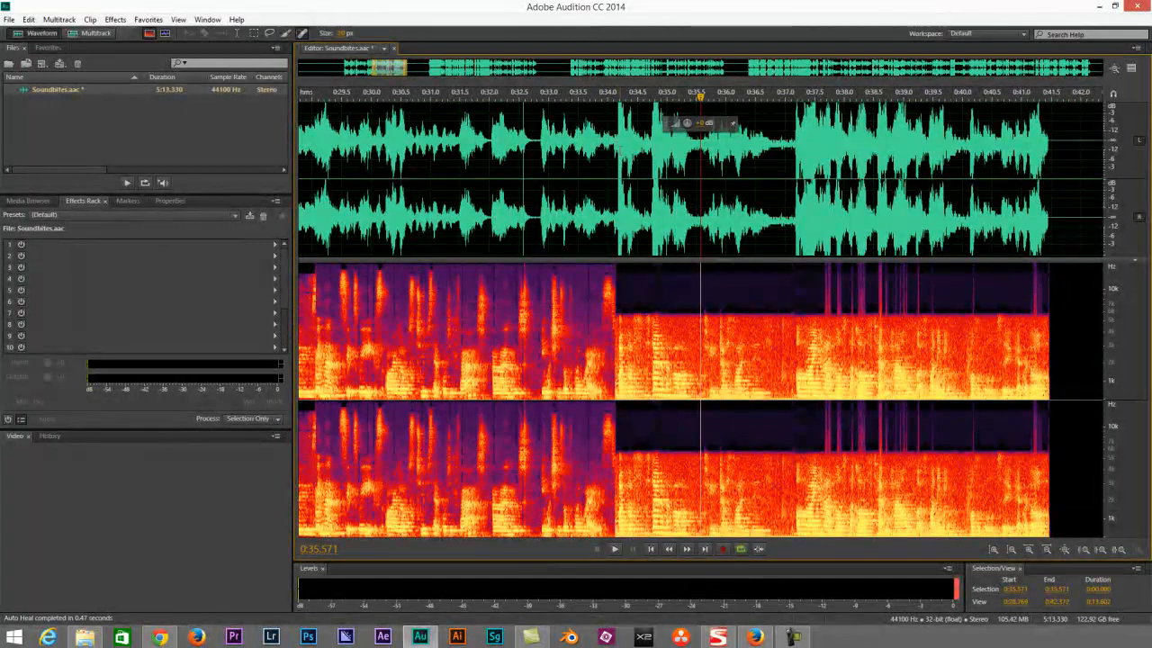
left_click(604, 151)
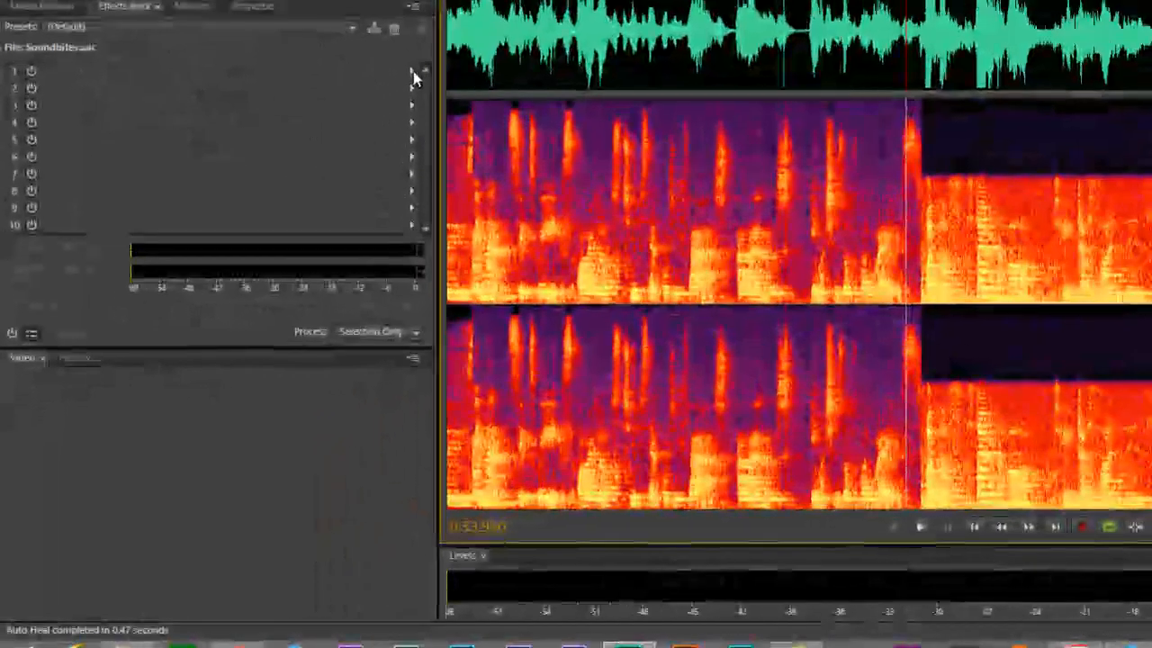
left_click(275, 244)
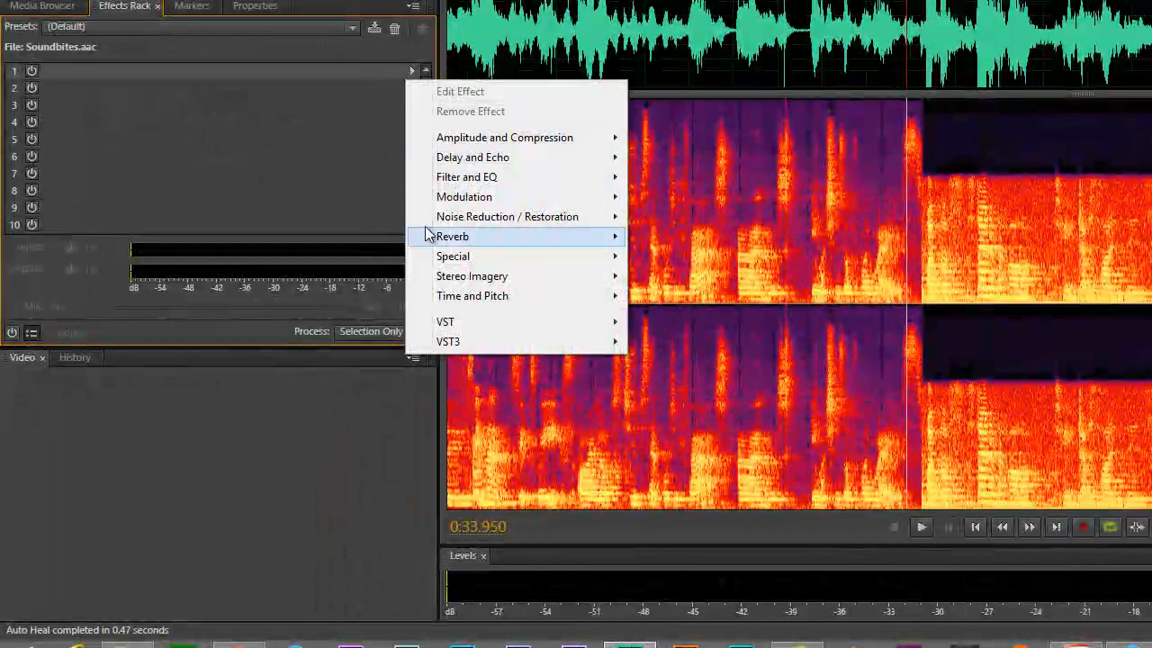
mouse_move(437, 219)
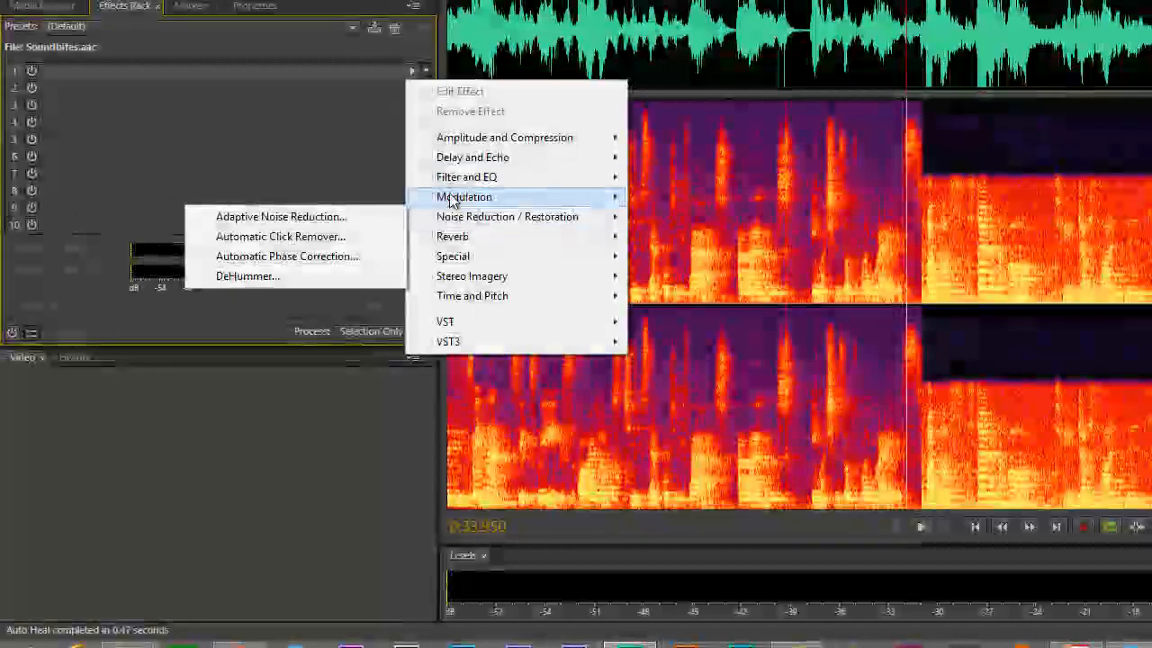
mouse_move(467, 320)
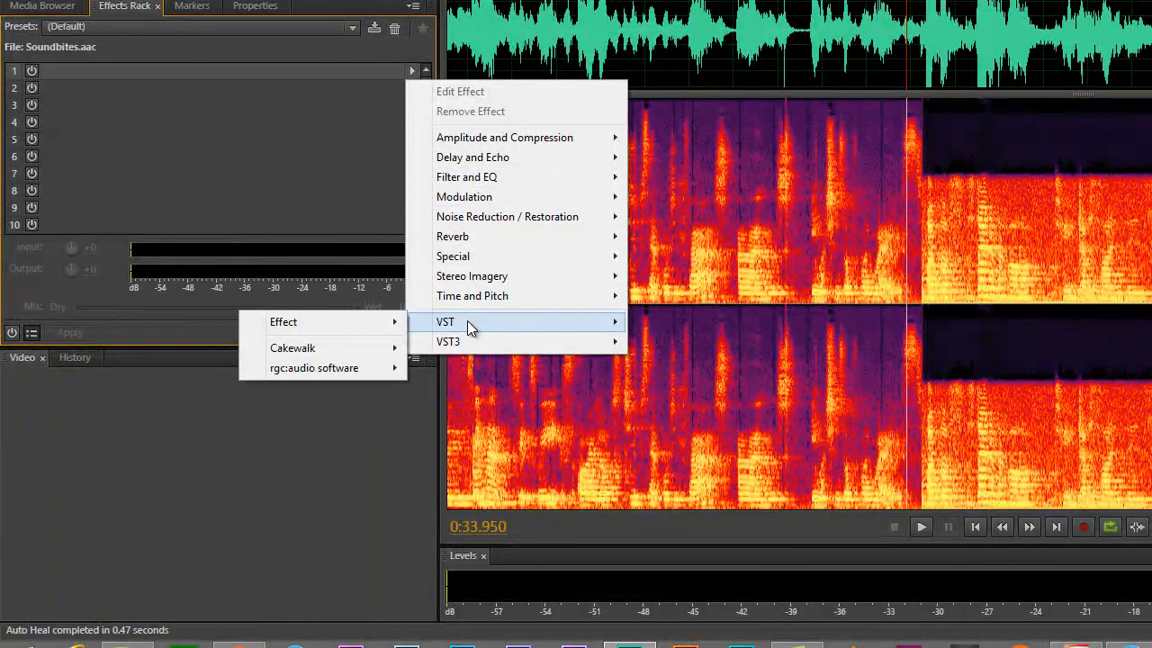
mouse_move(518, 230)
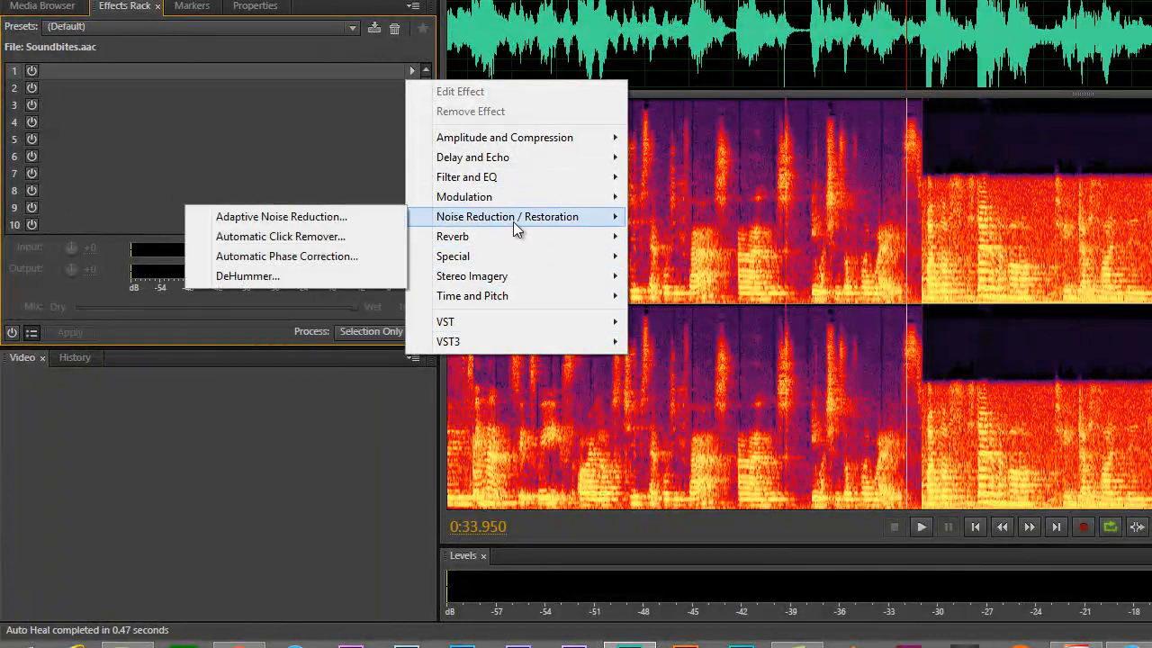
mouse_move(529, 155)
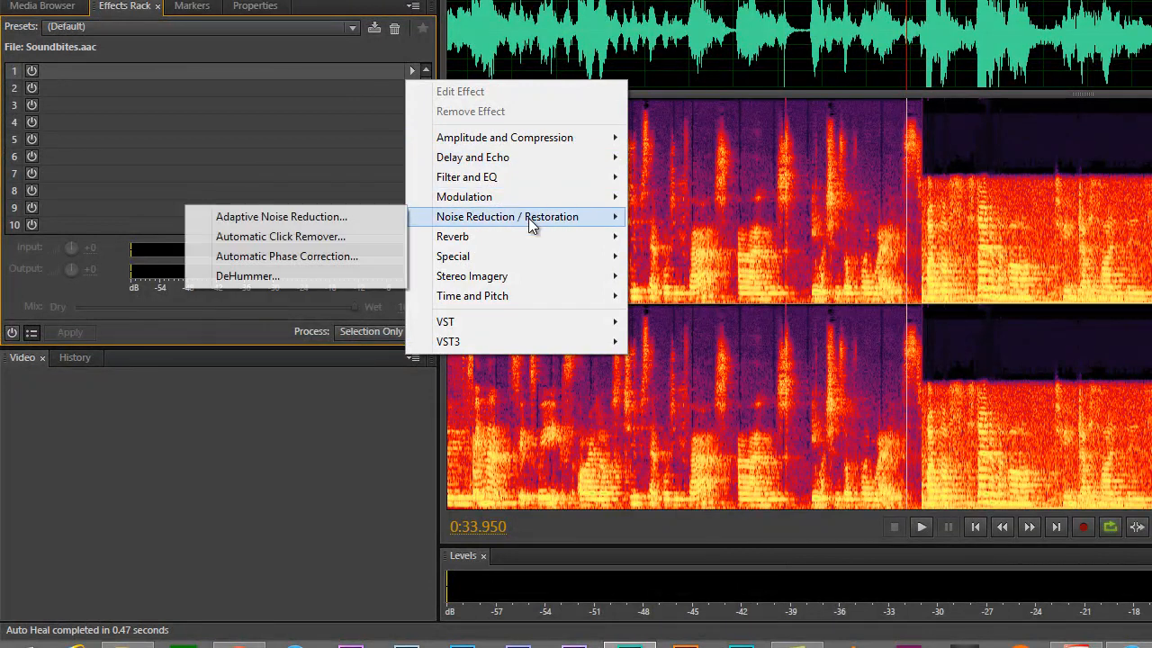
mouse_move(501, 342)
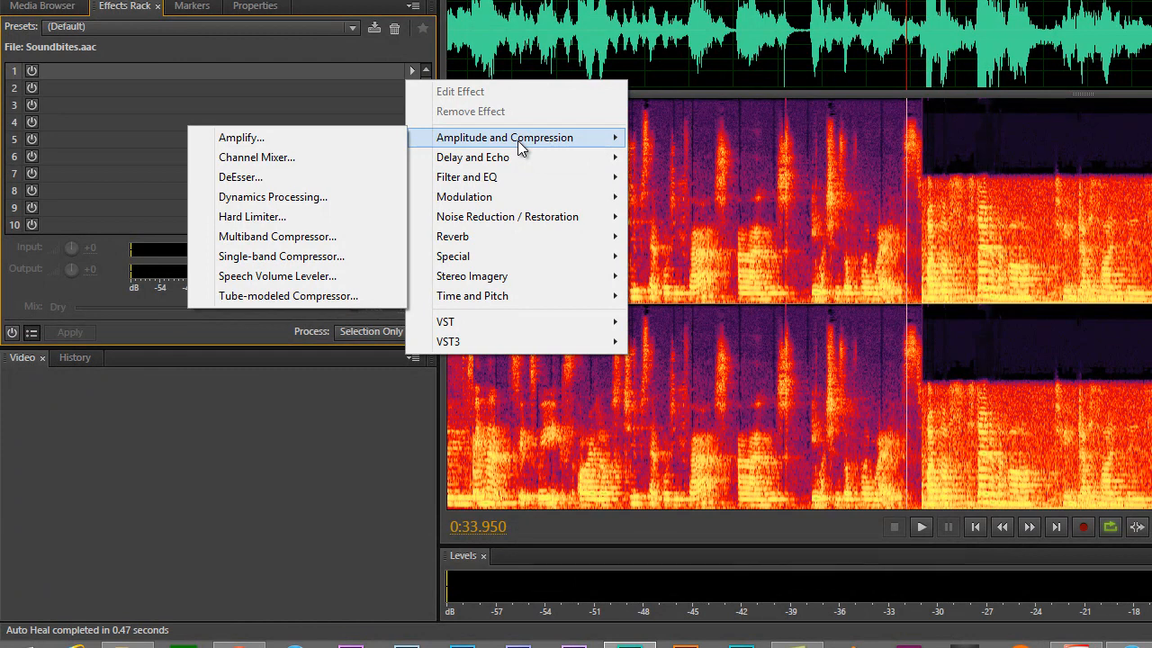
mouse_move(520, 206)
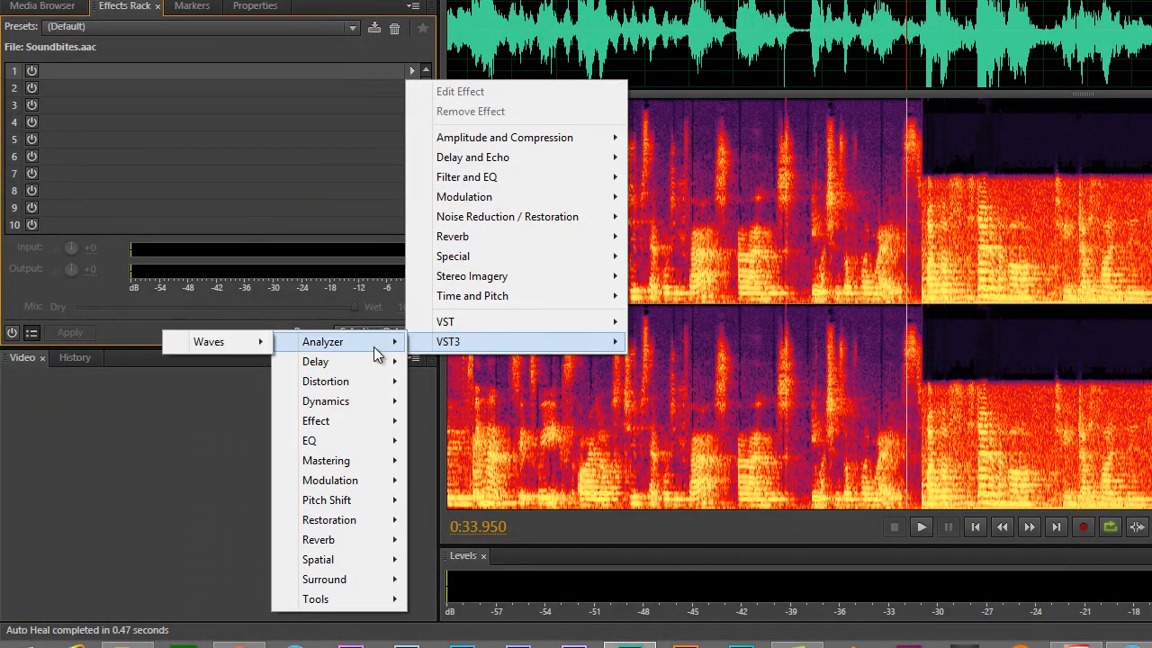
mouse_move(366, 521)
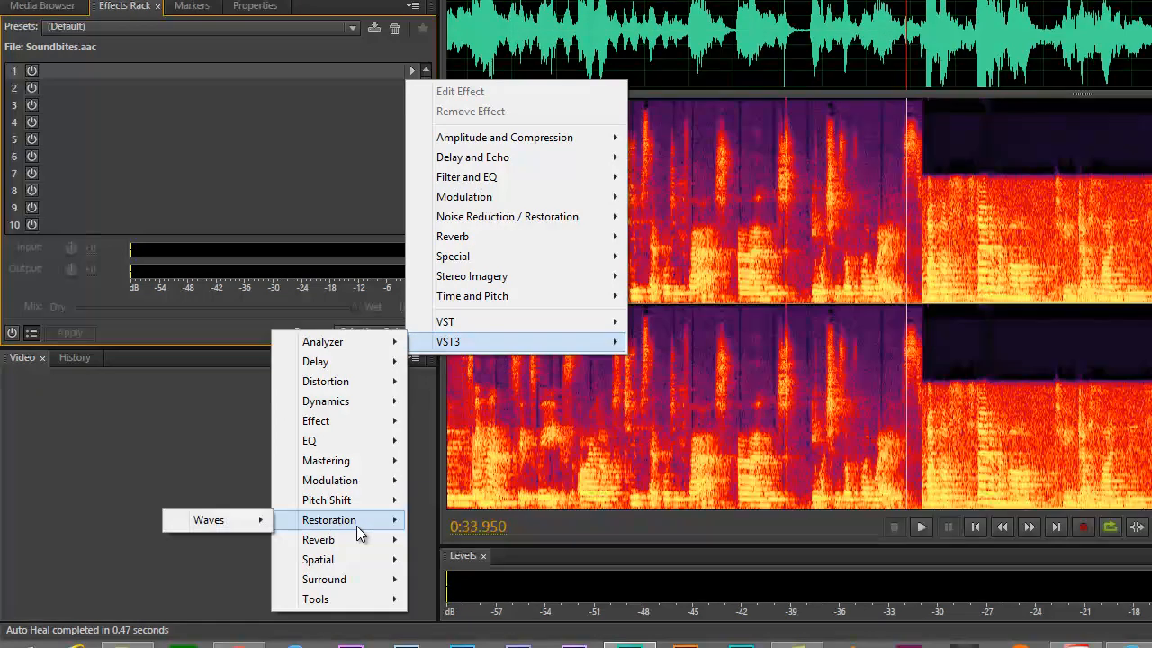
mouse_move(239, 534)
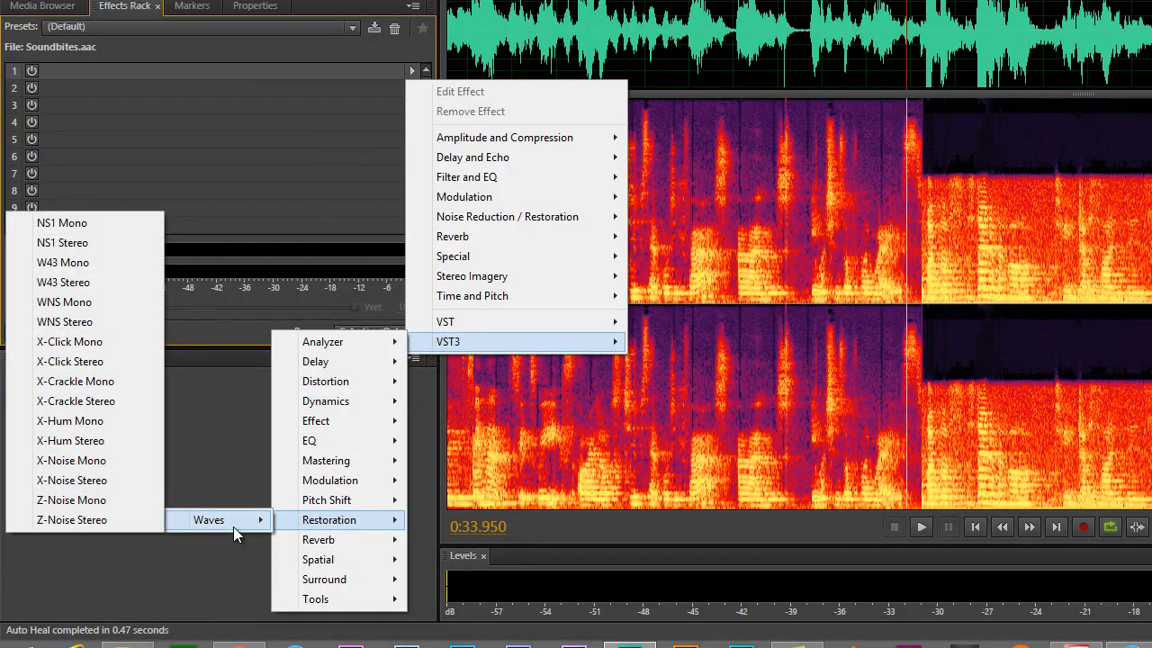
left_click(75, 521)
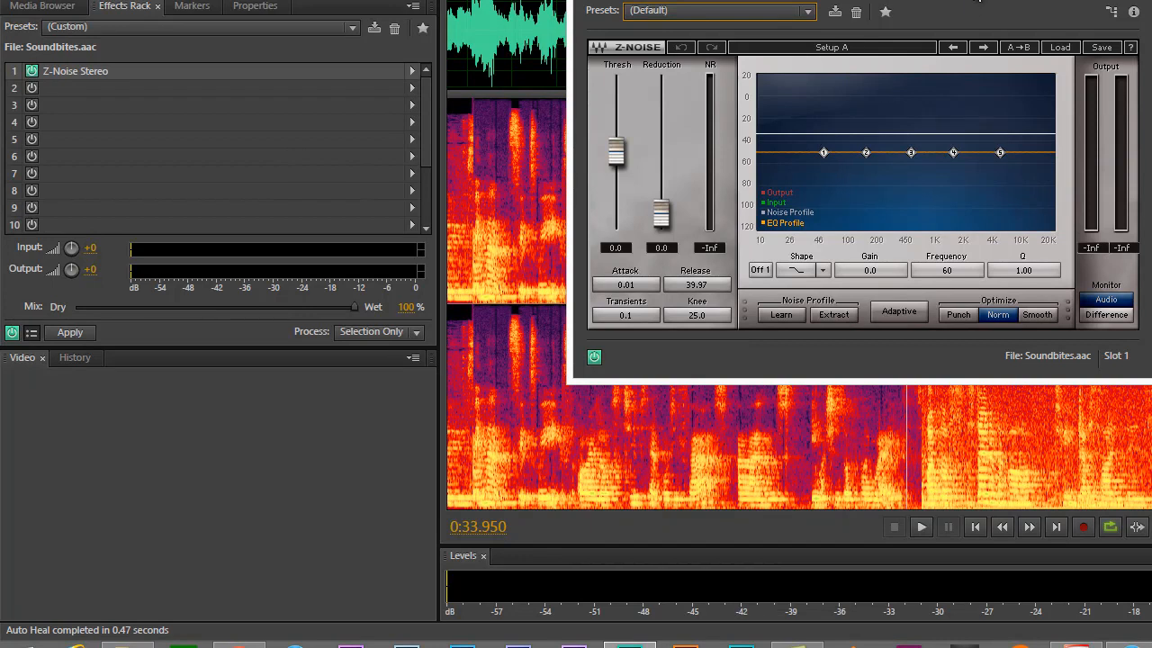
left_click_drag(987, 1, 703, 129)
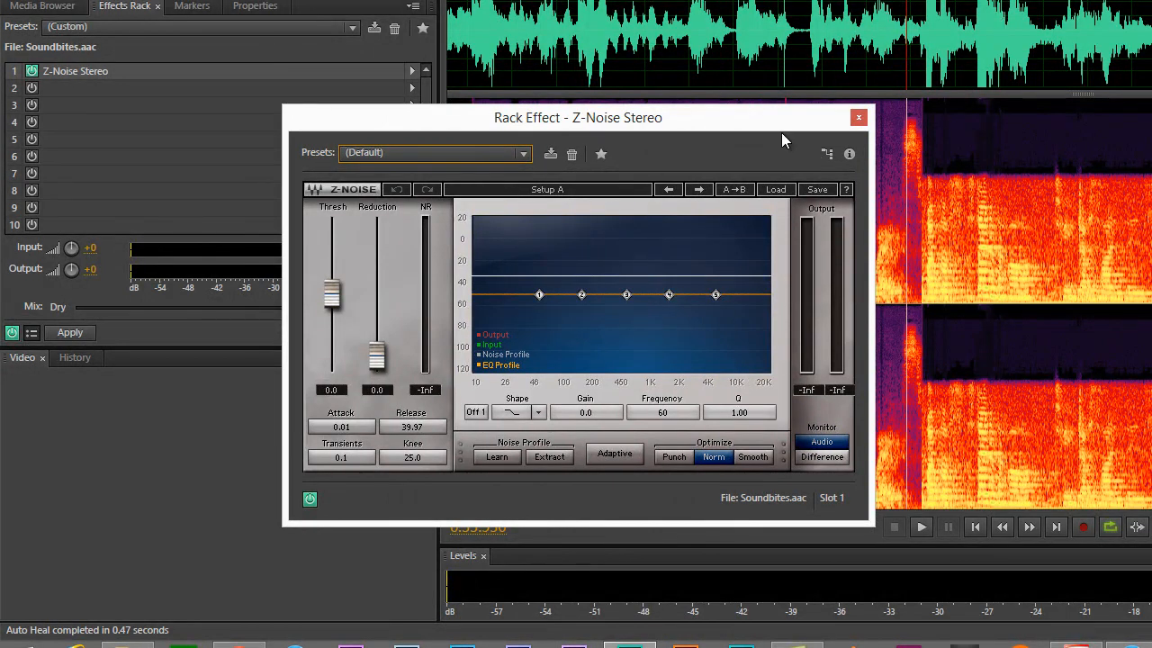
left_click(858, 118)
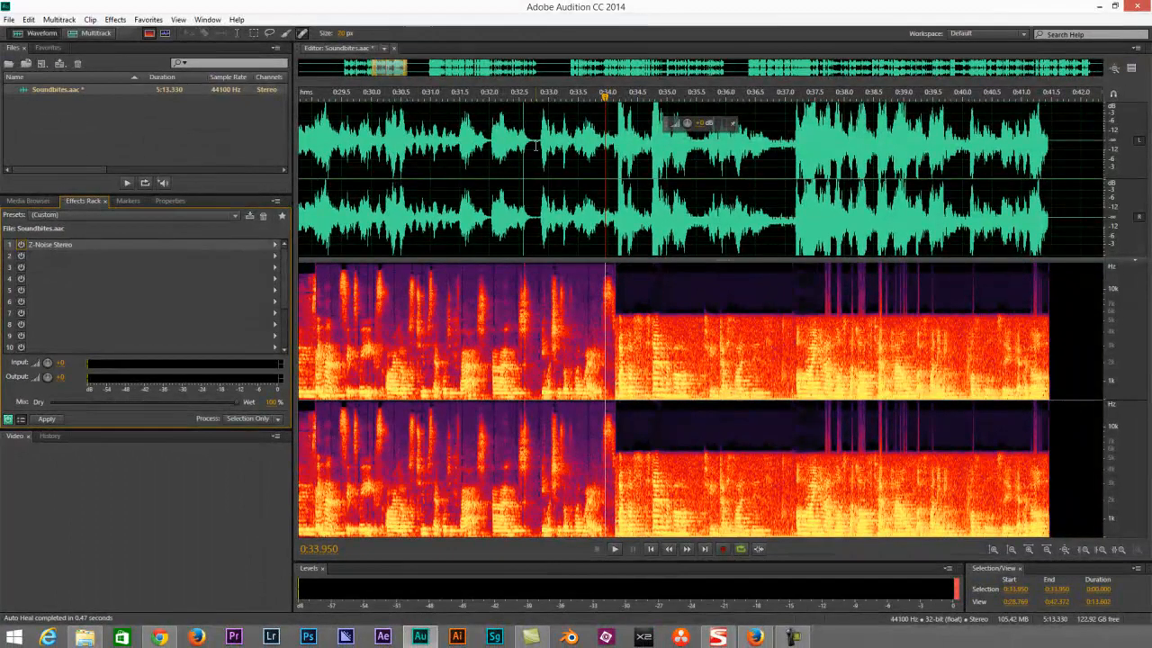
- Play the recording from 0:33.950 to about 0:37.0, through the band-limited voice passage
key("space")
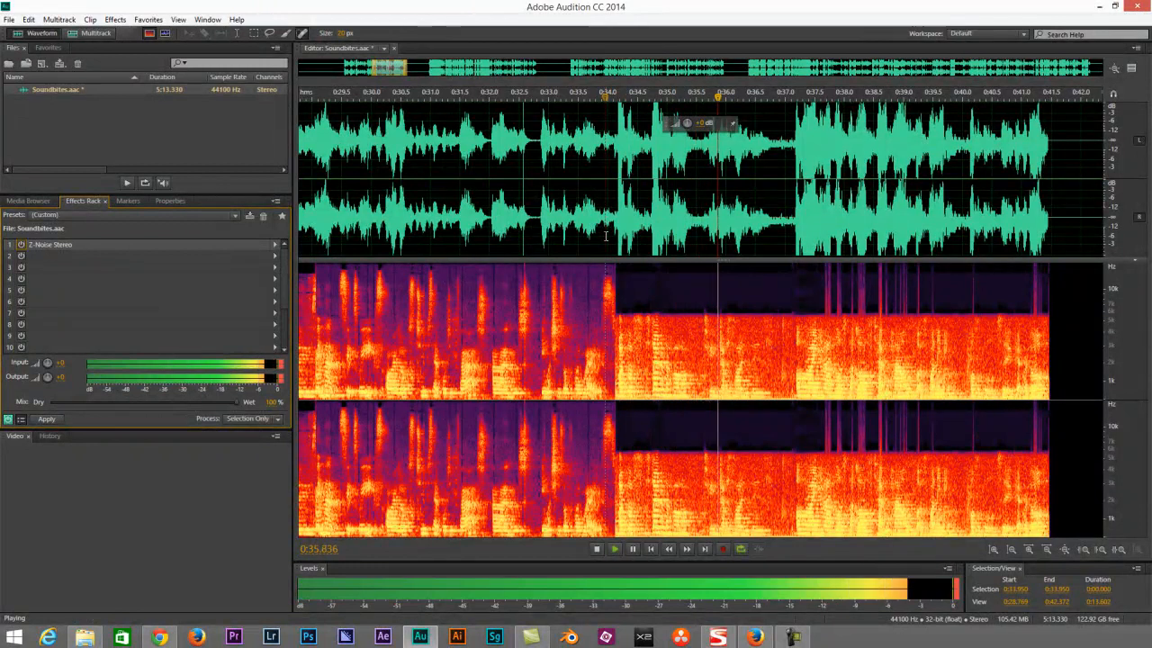
key("space")
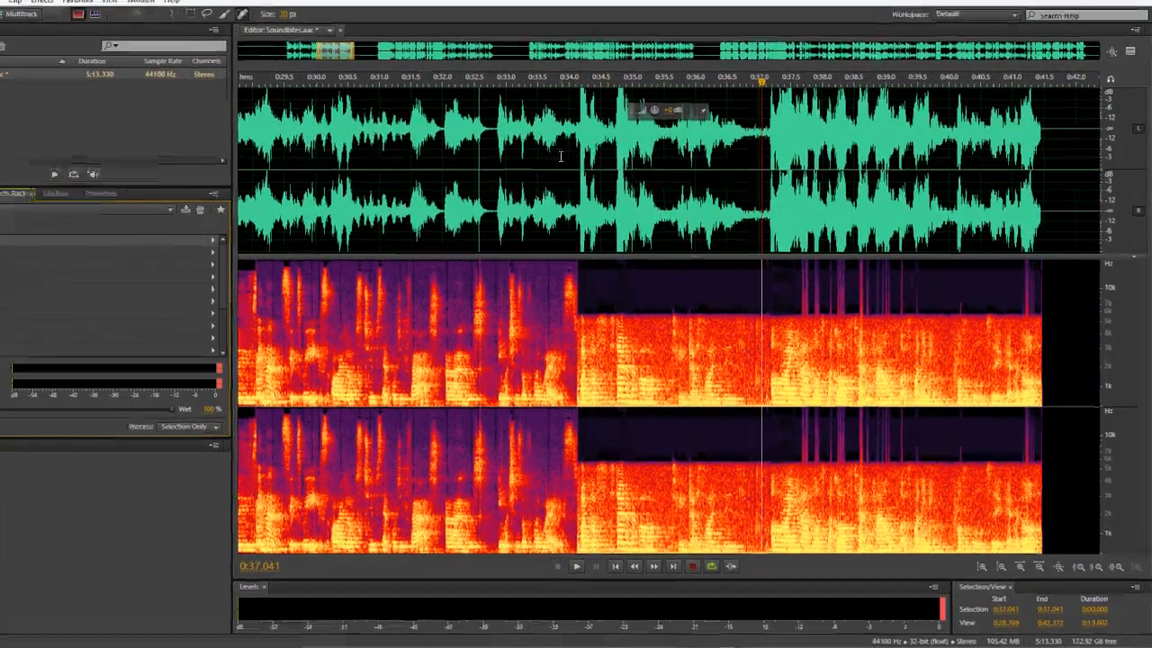
- Select the band-limited passage from about 0:34.0 to 0:37.1 and crop the file to it
left_click(609, 165)
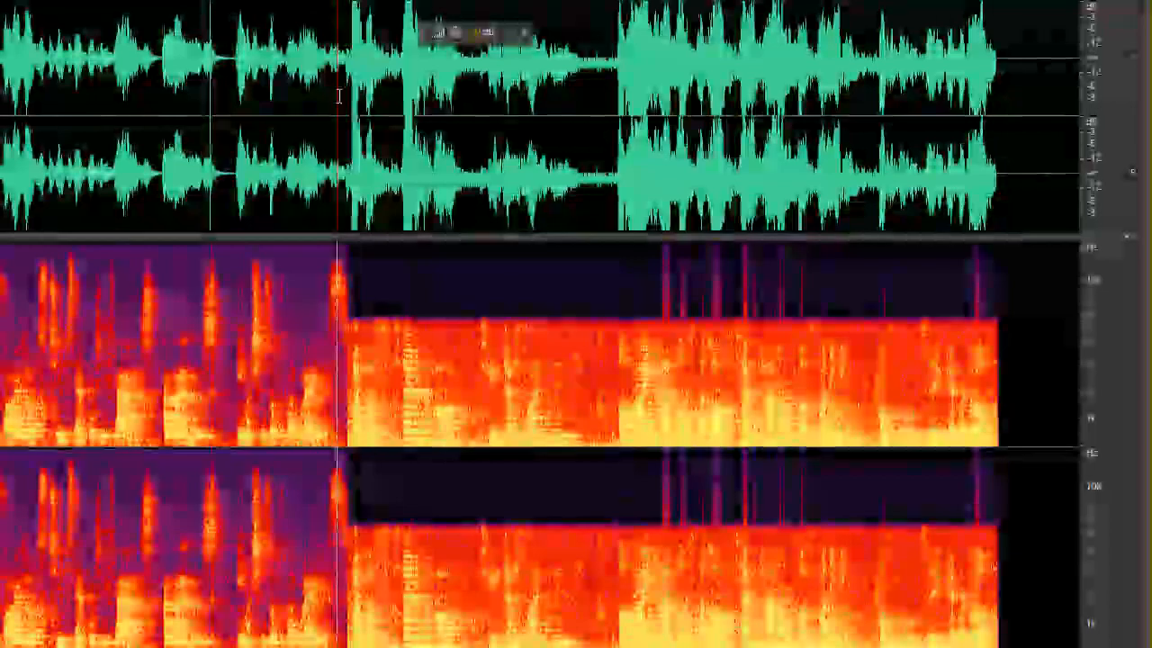
left_click_drag(339, 96, 616, 88)
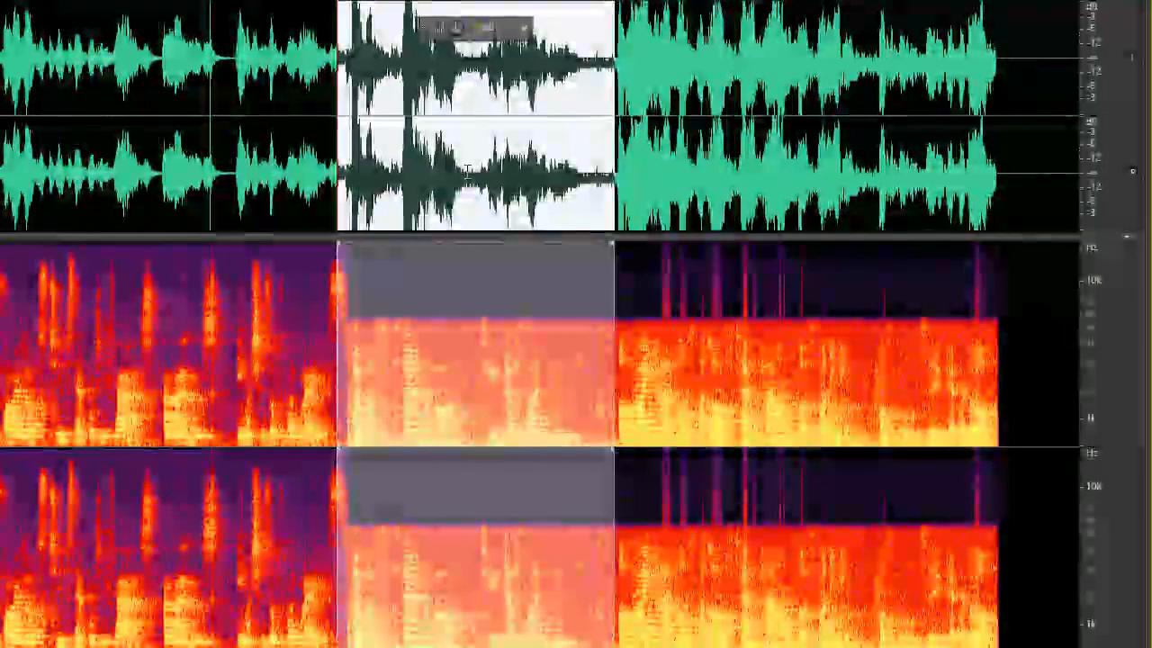
right_click(393, 99)
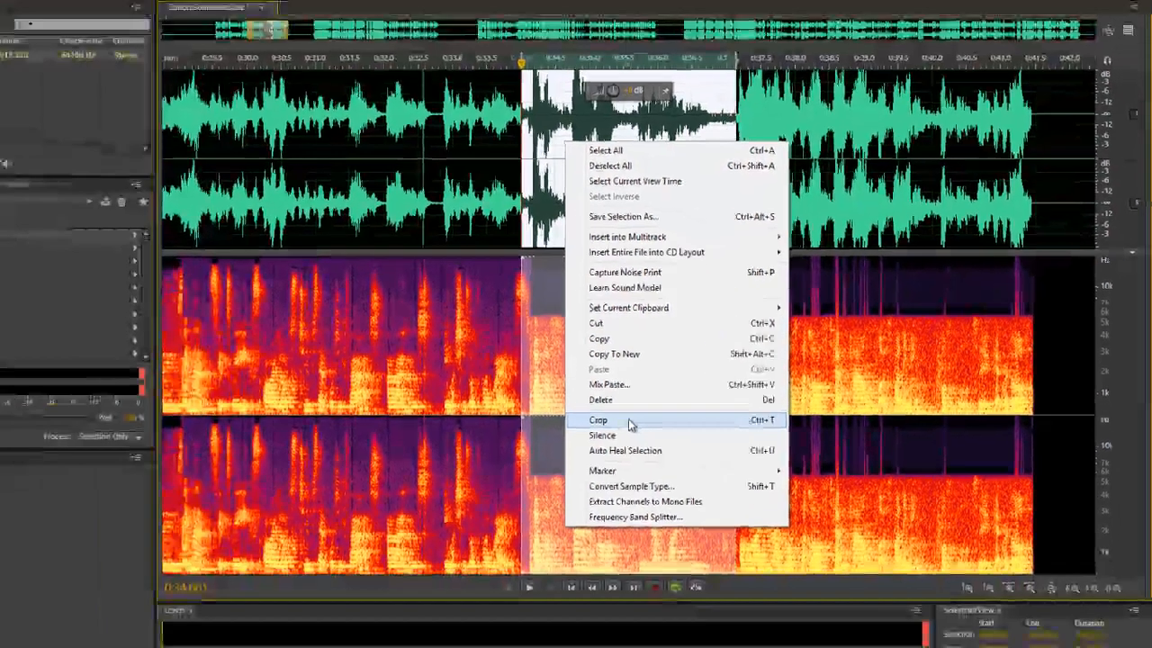
left_click(477, 454)
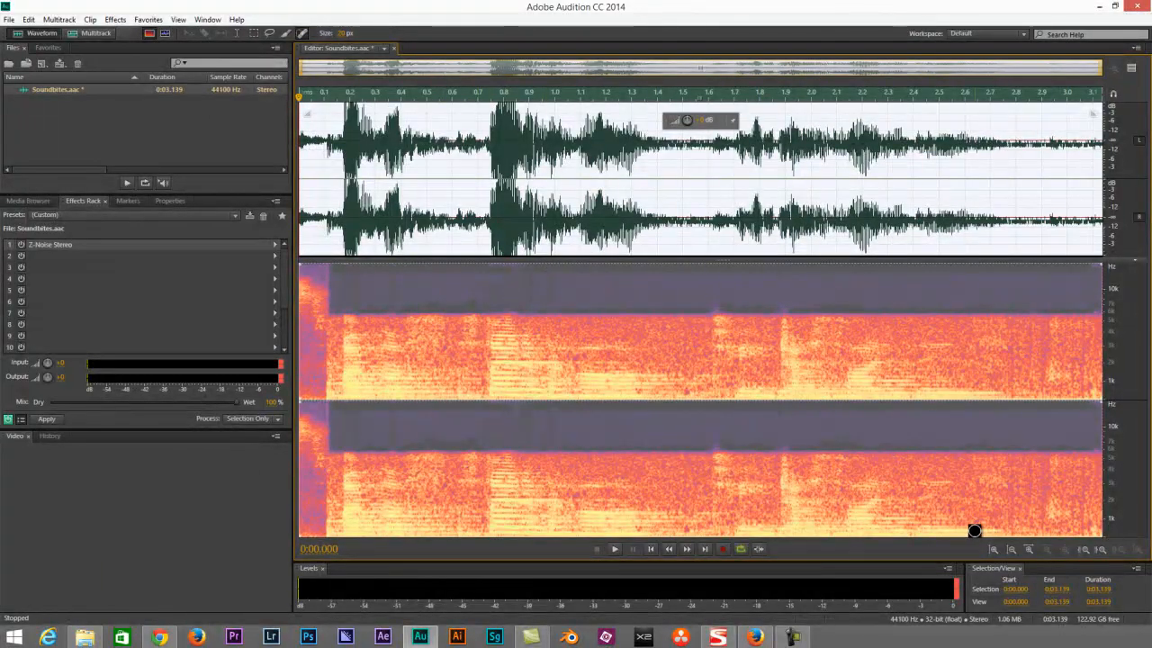
- Play the cropped clip from its start to about 0:01.6
left_click(1031, 548)
left_click(1030, 548)
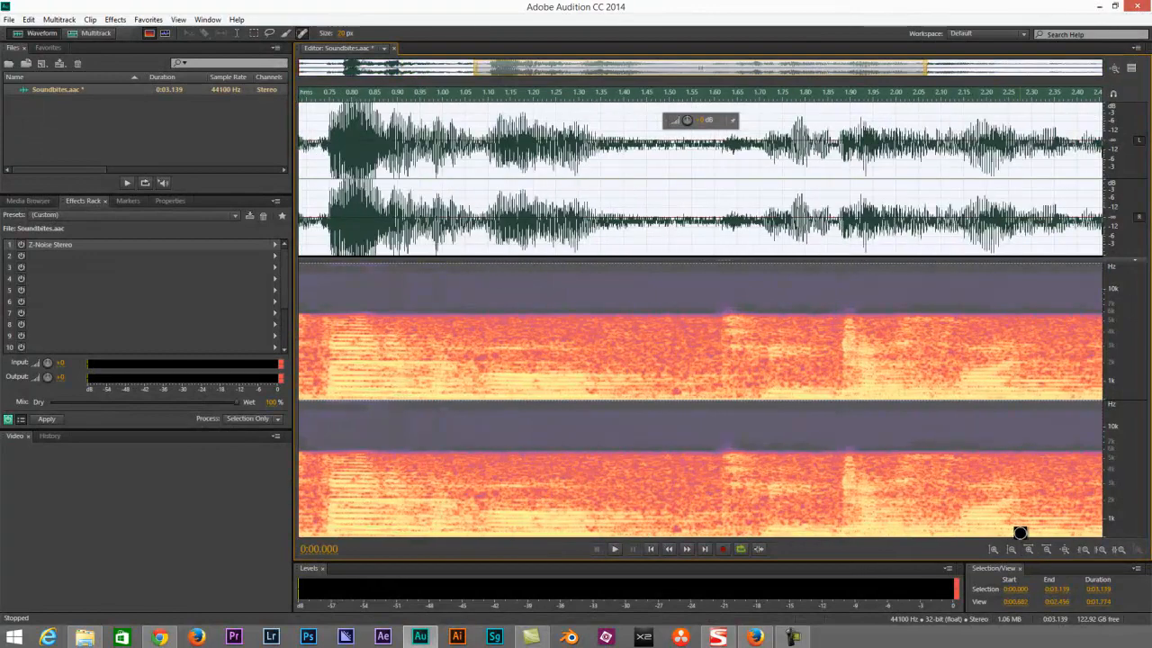
left_click(1046, 549)
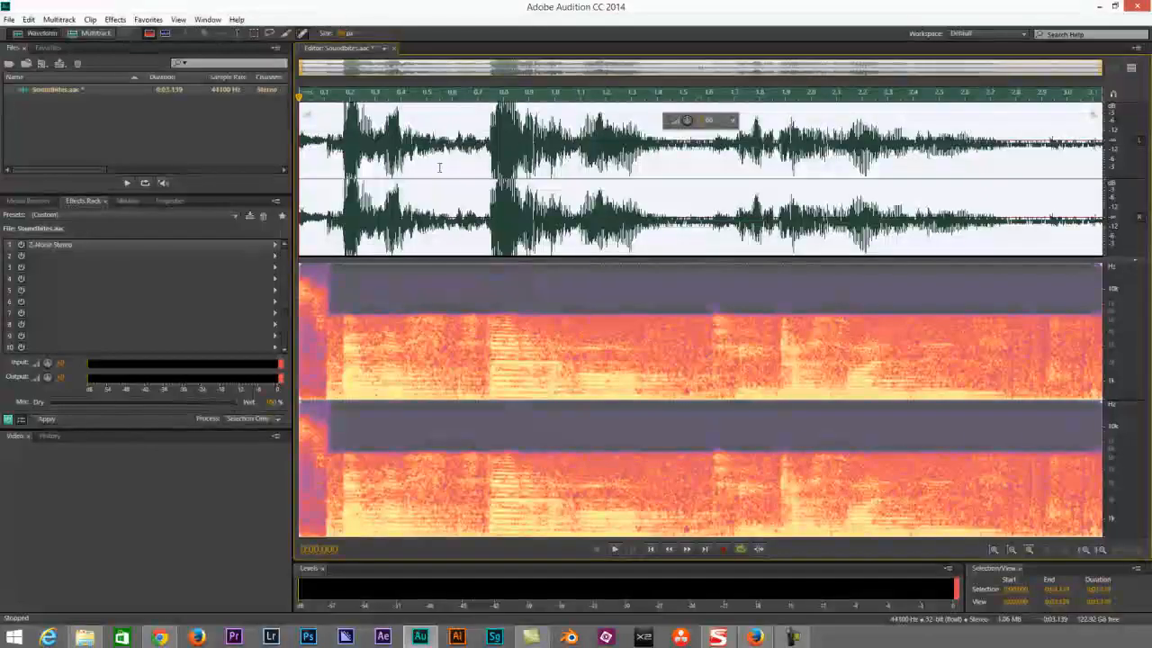
key("space")
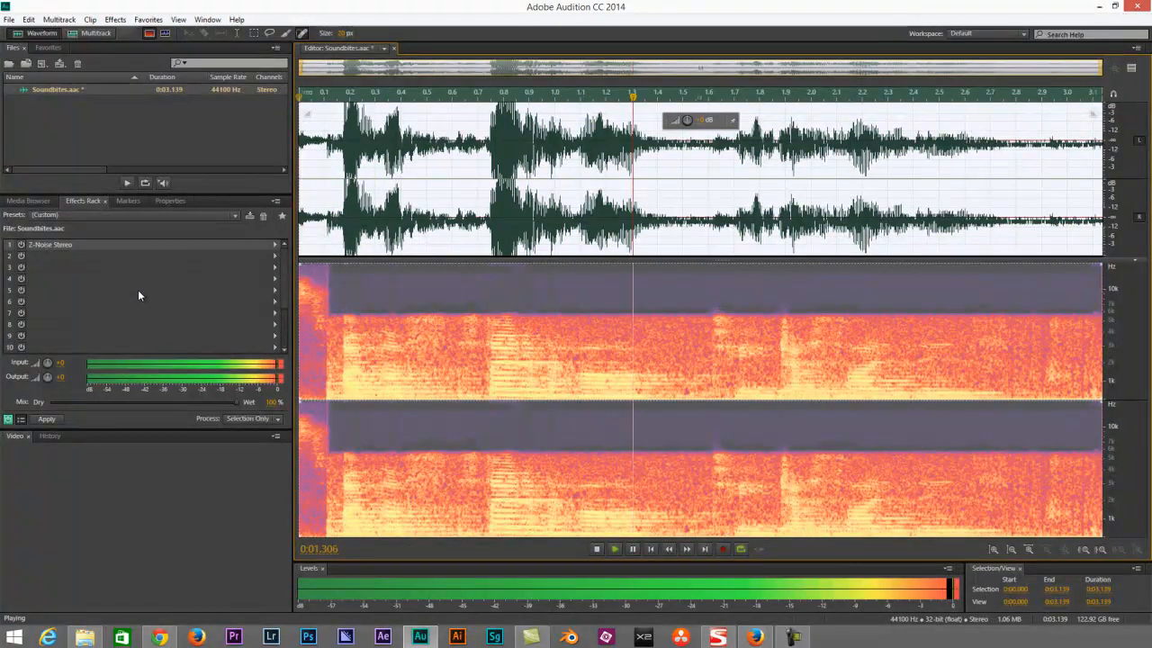
key("space")
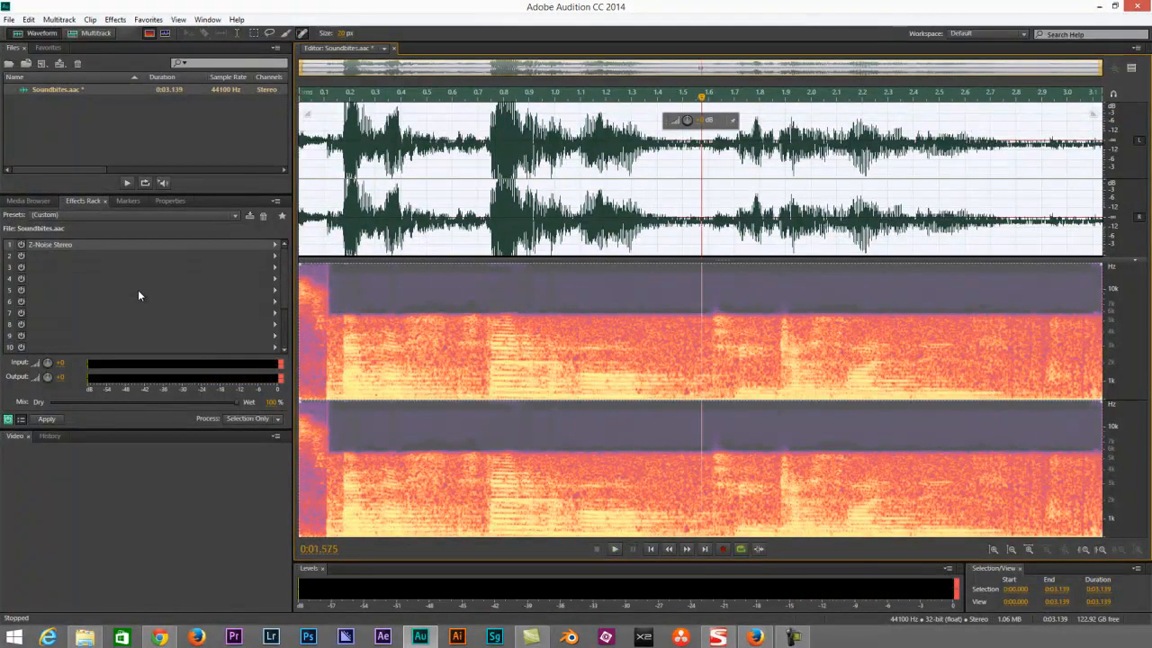
- Switch on the Z-Noise Stereo effect in the first rack slot and open its settings
left_click(276, 245)
left_click(23, 247)
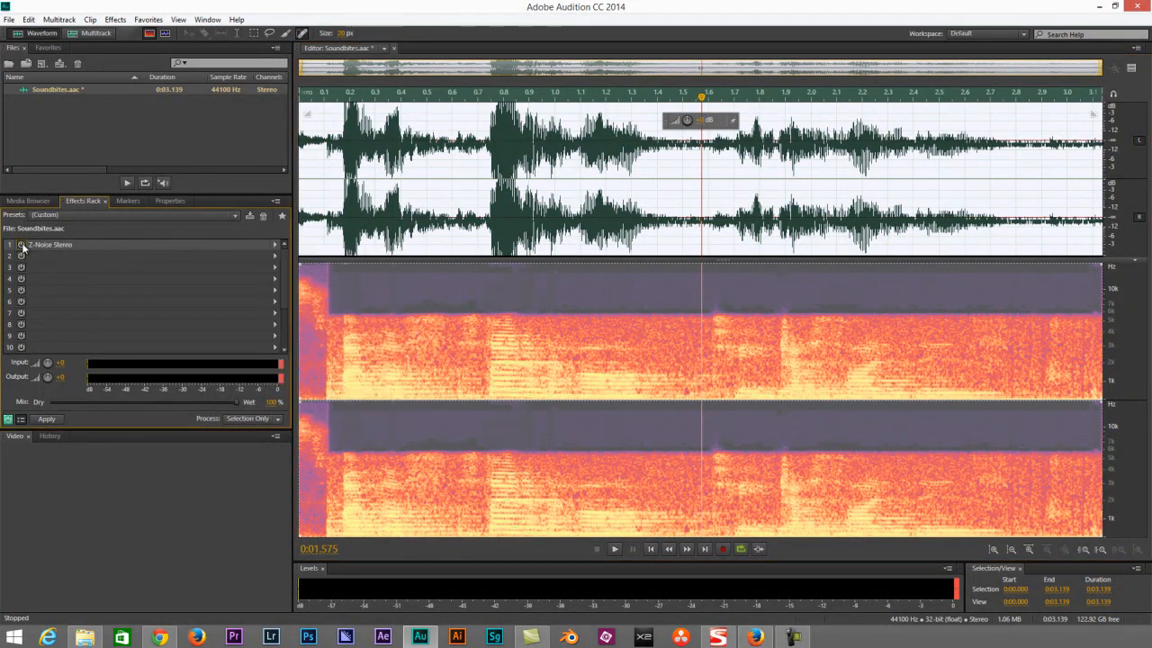
double_click(42, 244)
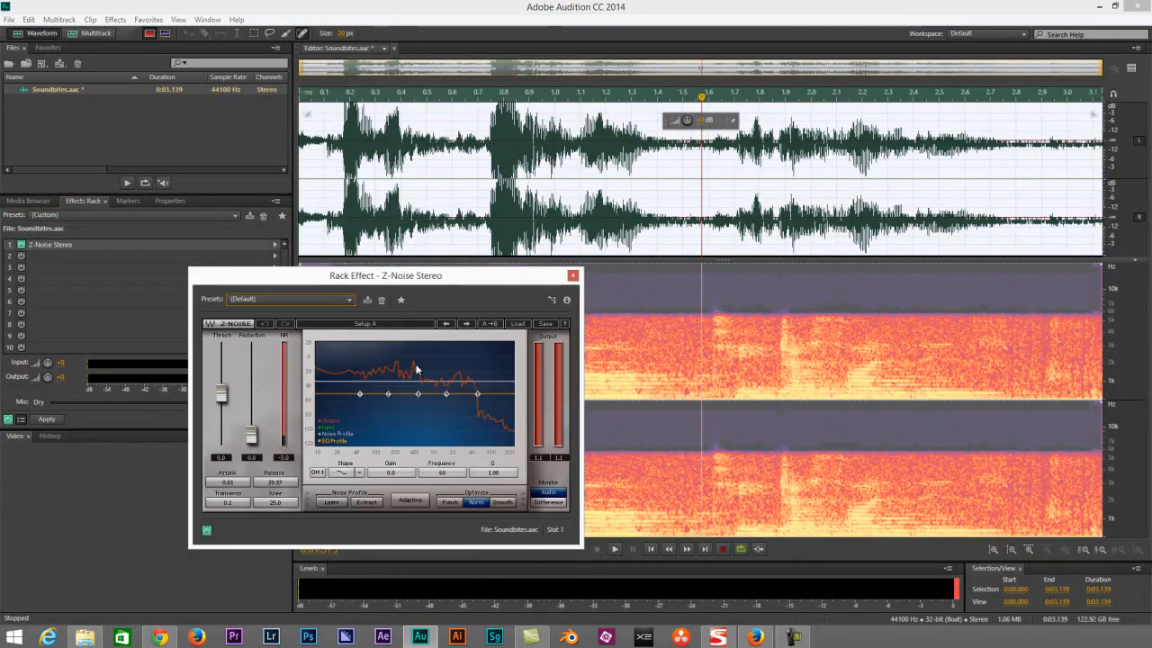
- Learn a noise profile in Z-Noise Stereo while the cropped clip plays
left_click(331, 502)
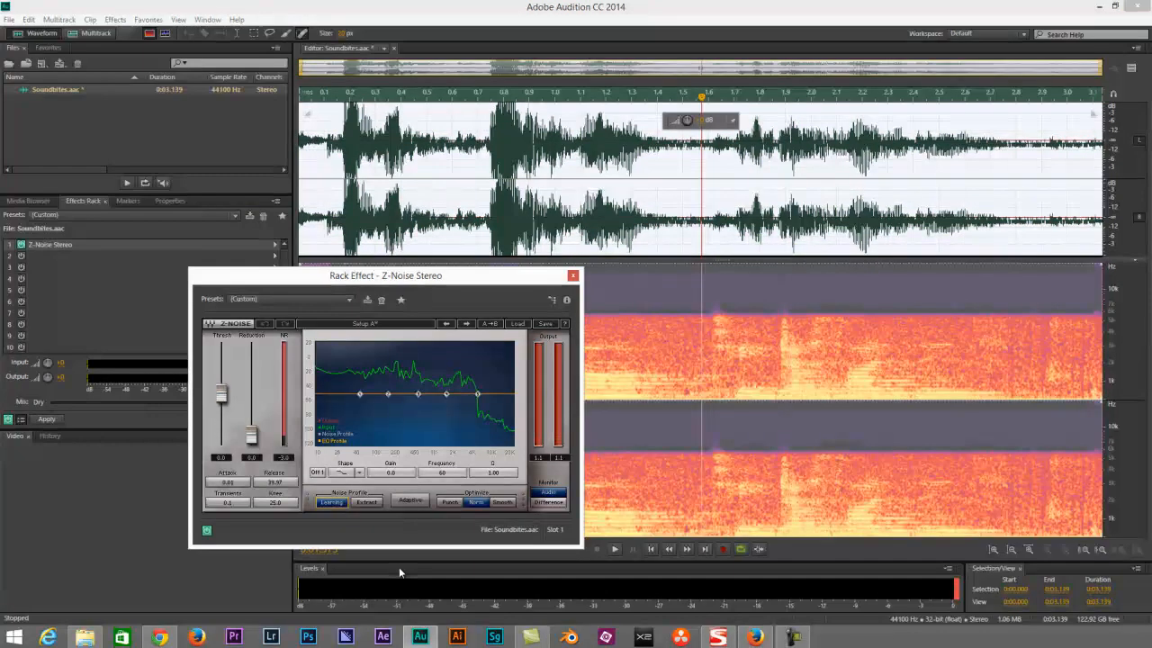
key("space")
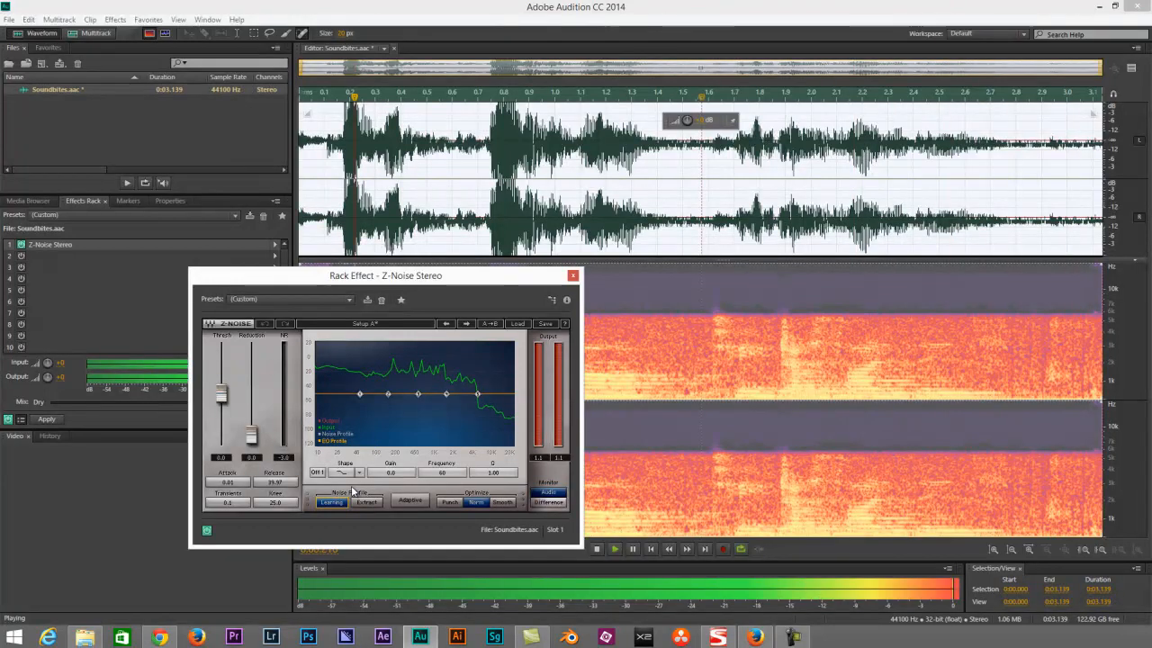
key("space")
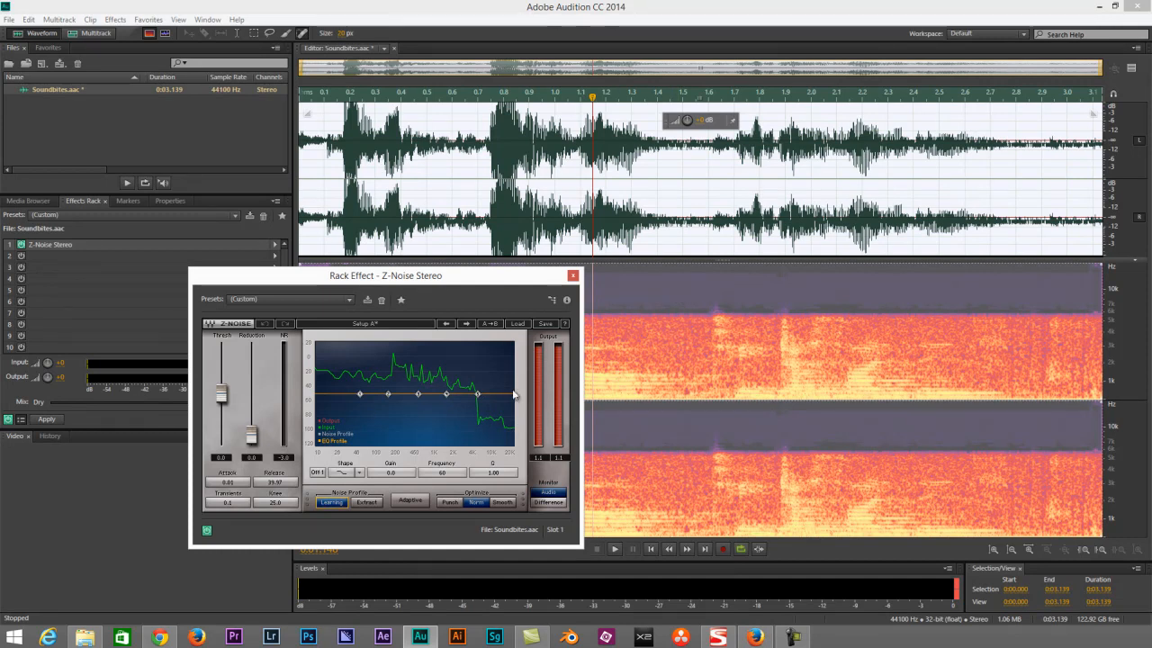
left_click(331, 502)
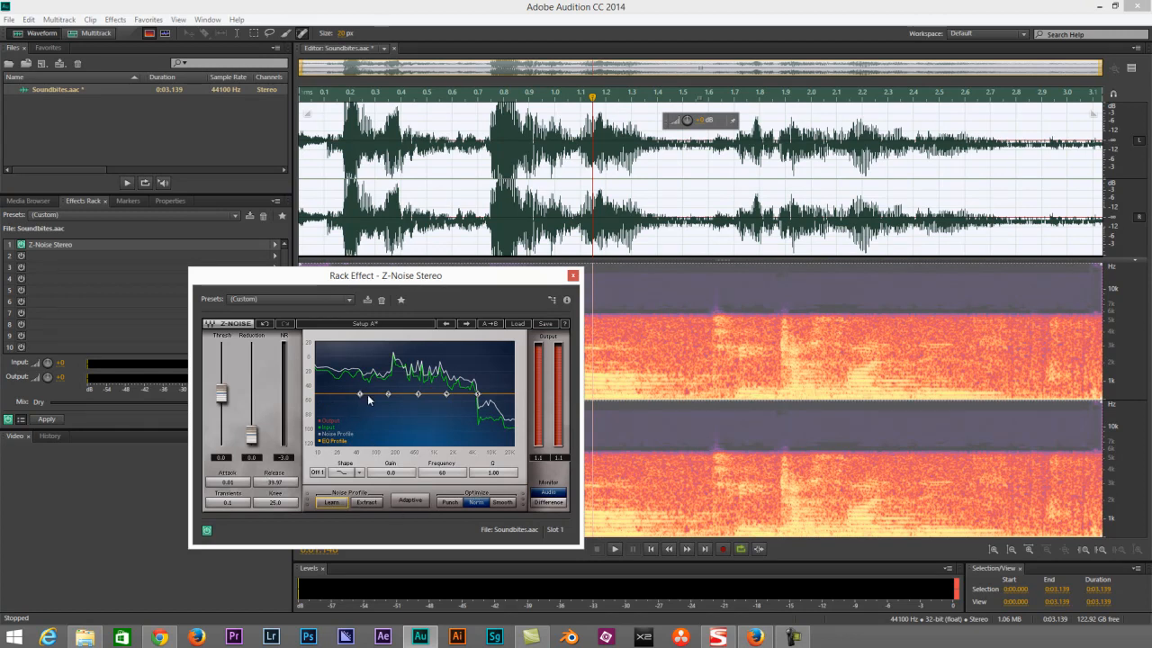
- Raise the Z-Noise reduction to about 19 while playing the clip to about 0:02.35
key("space")
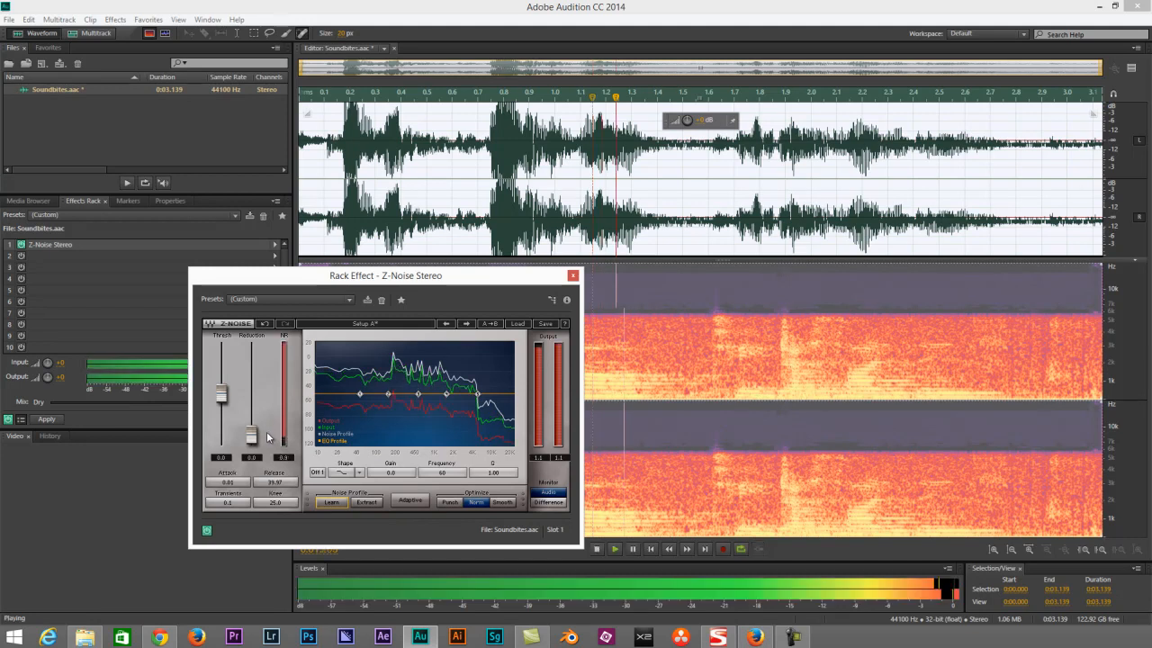
left_click_drag(251, 436, 252, 307)
key("space")
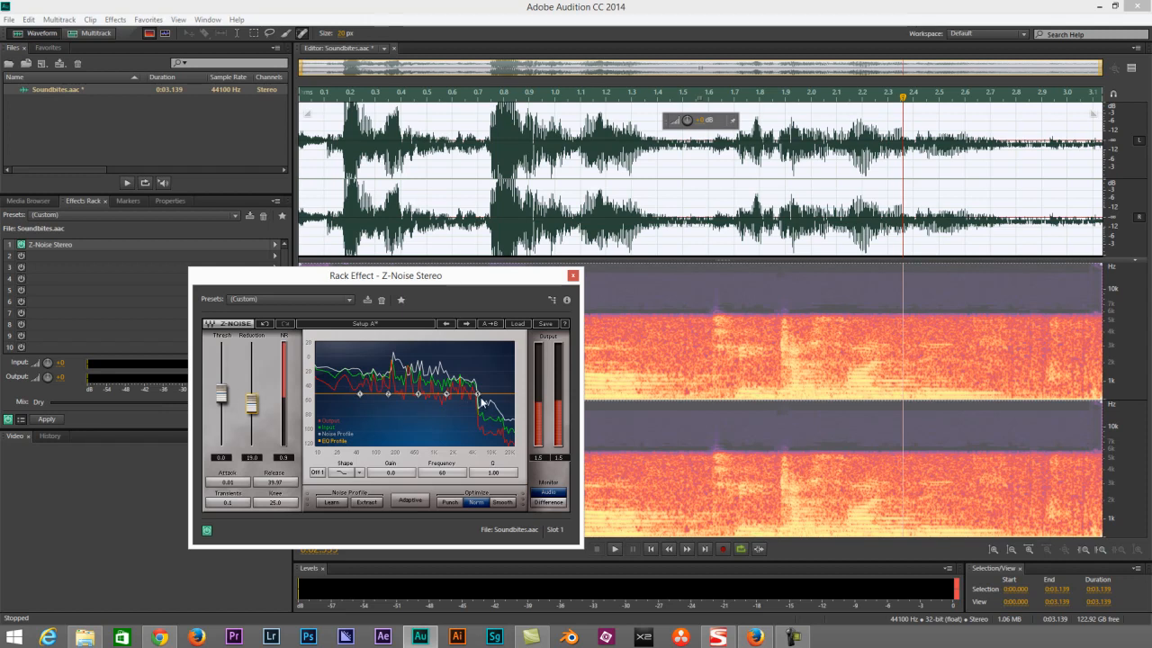
- Raise Z-Noise EQ band 1 to a gain of about 20.3 at 74 Hz and band 5 to about 16.6 at 3061 Hz
key("space")
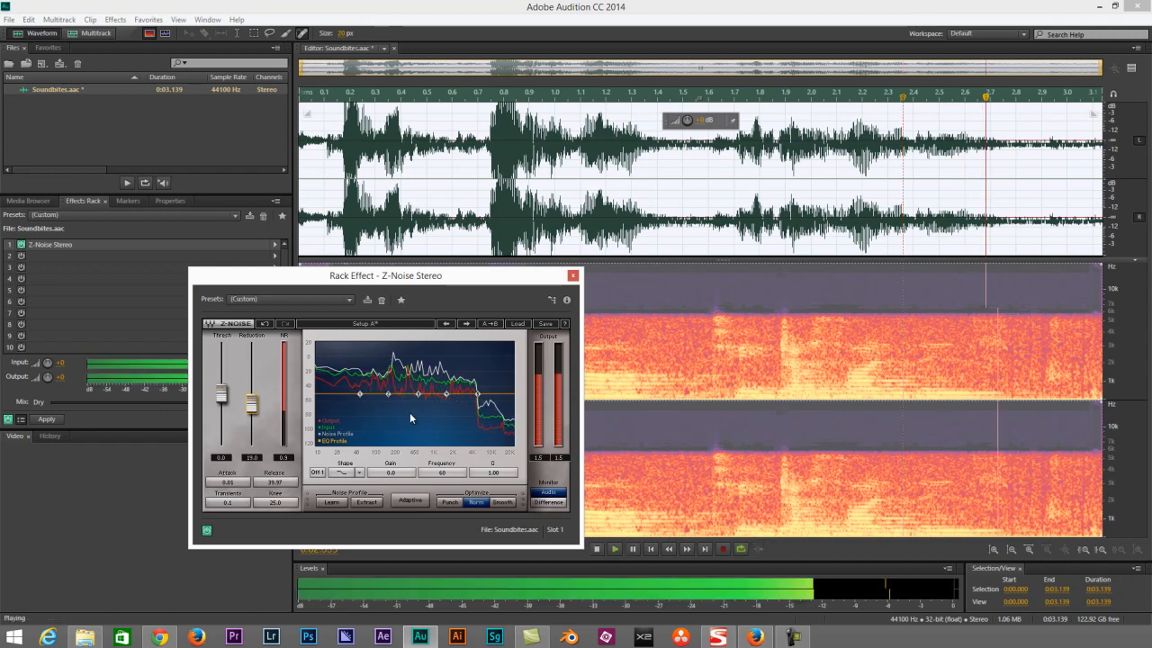
mouse_move(362, 394)
left_mouse_down()
mouse_move(365, 353)
mouse_move(362, 380)
left_mouse_up()
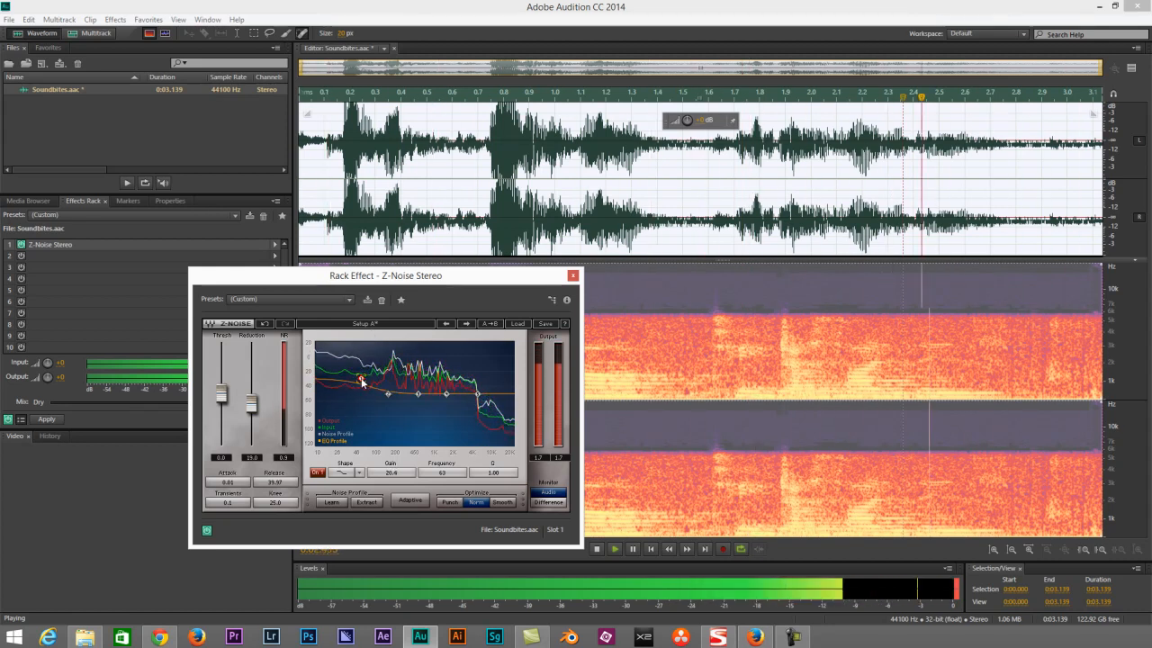
key("space")
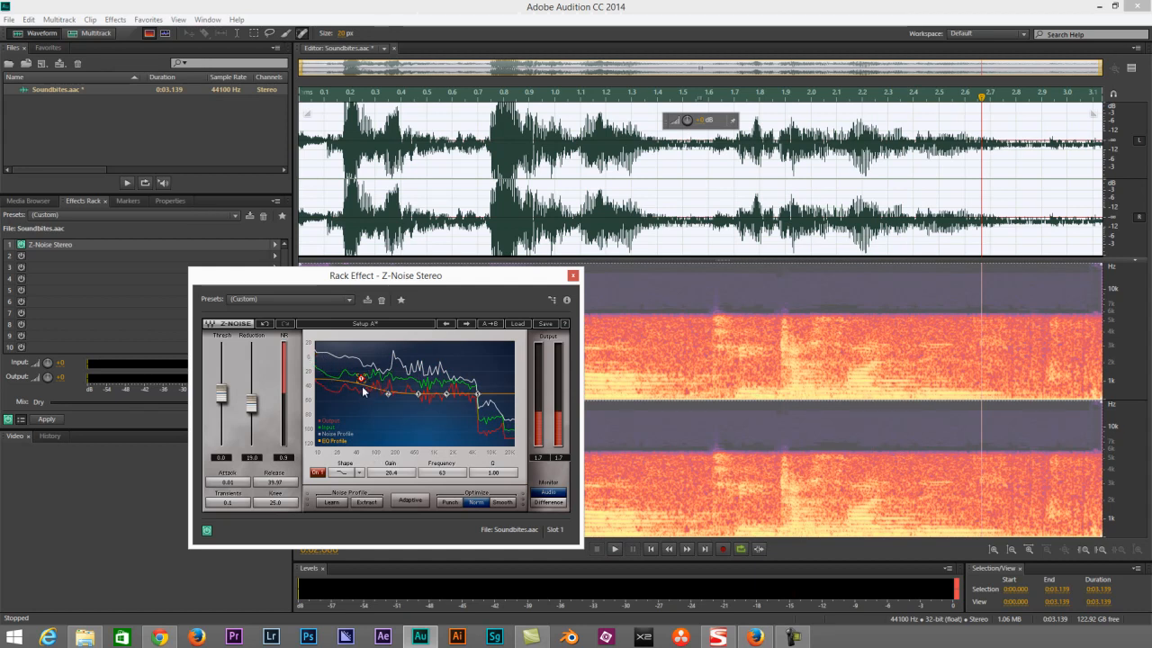
left_click_drag(359, 375, 357, 379)
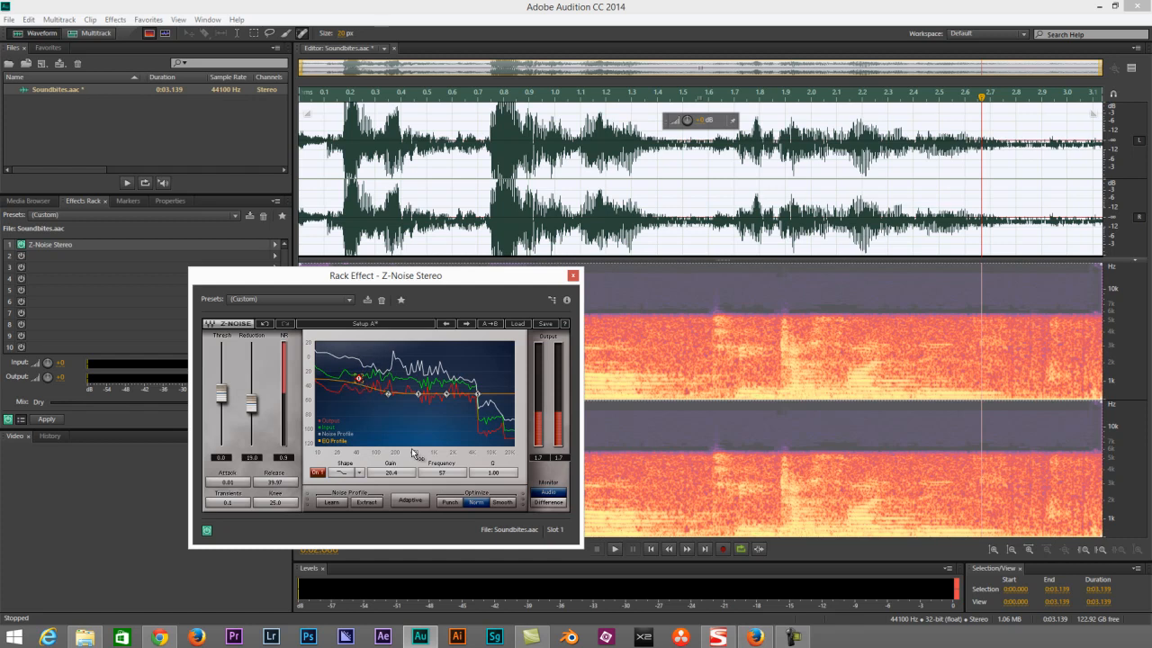
left_click_drag(454, 474, 447, 478)
left_click_drag(361, 383, 366, 380)
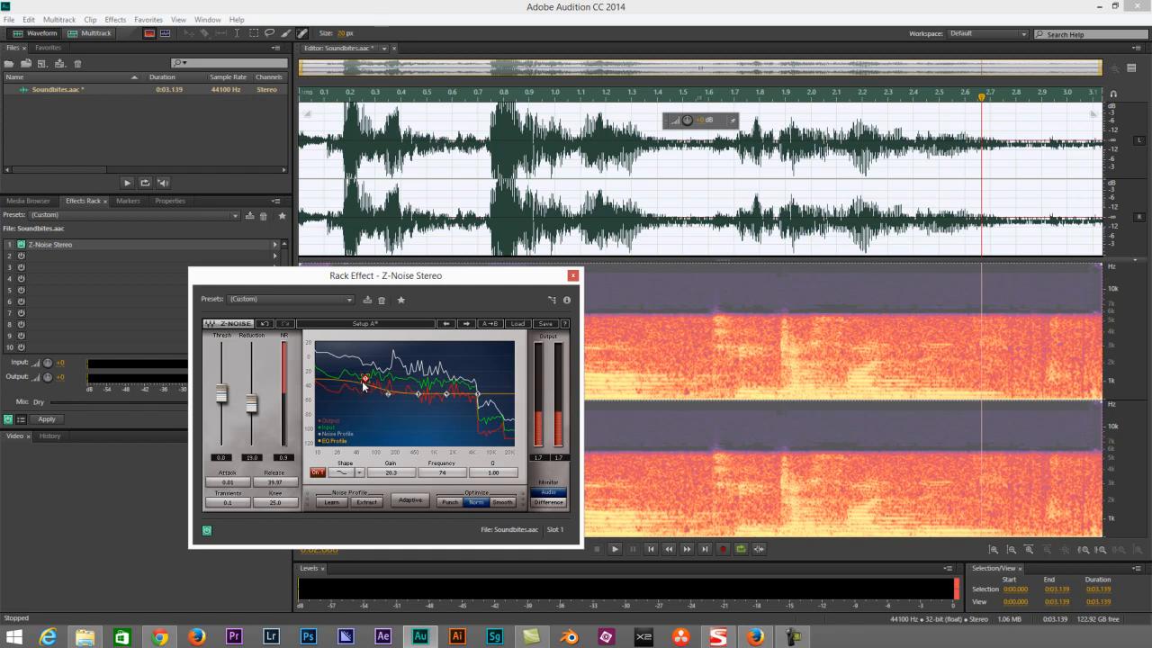
left_click_drag(363, 384, 363, 397)
left_click_drag(479, 395, 472, 382)
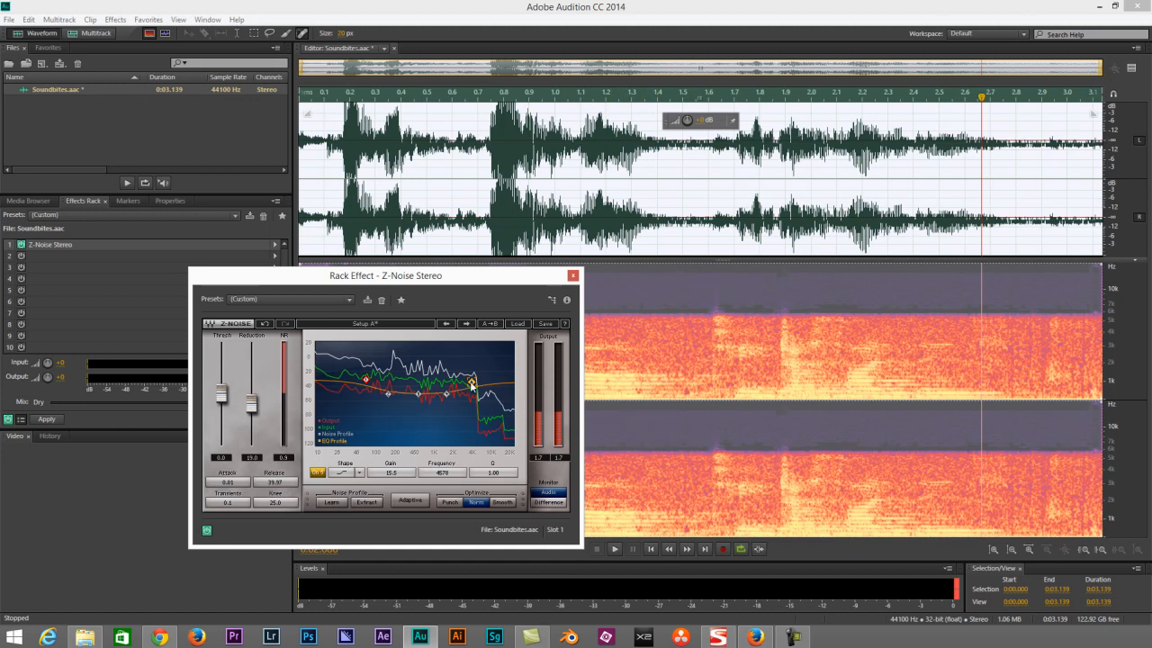
left_click_drag(471, 385, 452, 379)
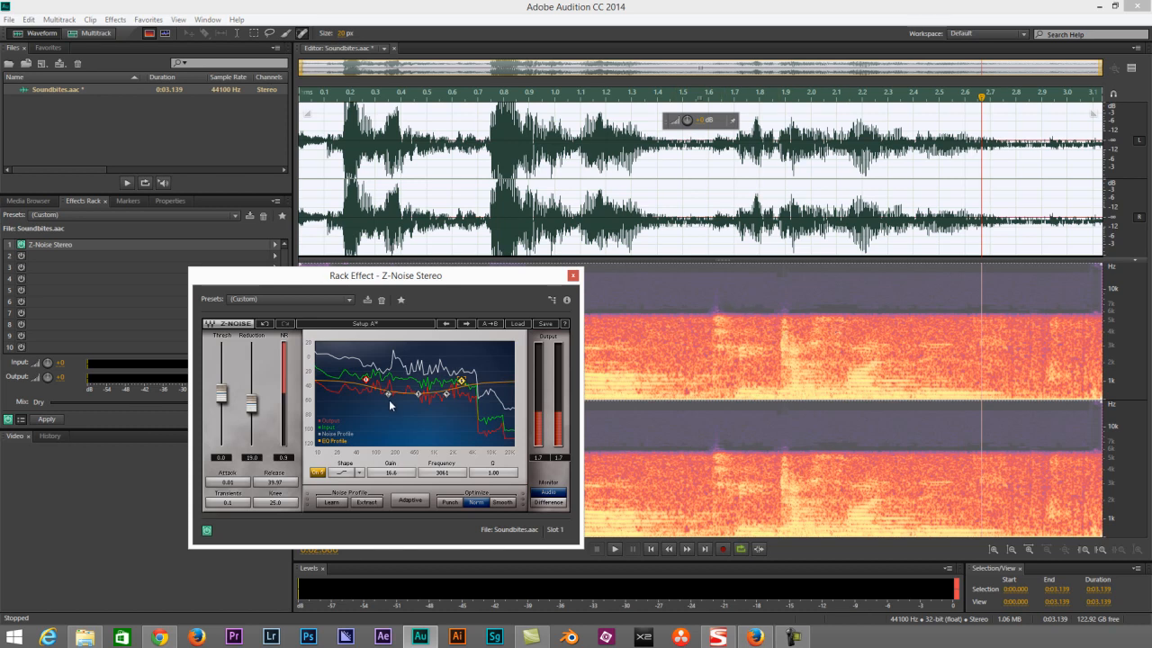
- Lower the Z-Noise threshold to about -12.2 and reduction to about 16.5, and switch Adaptive mode on and off again
left_click_drag(223, 383, 227, 450)
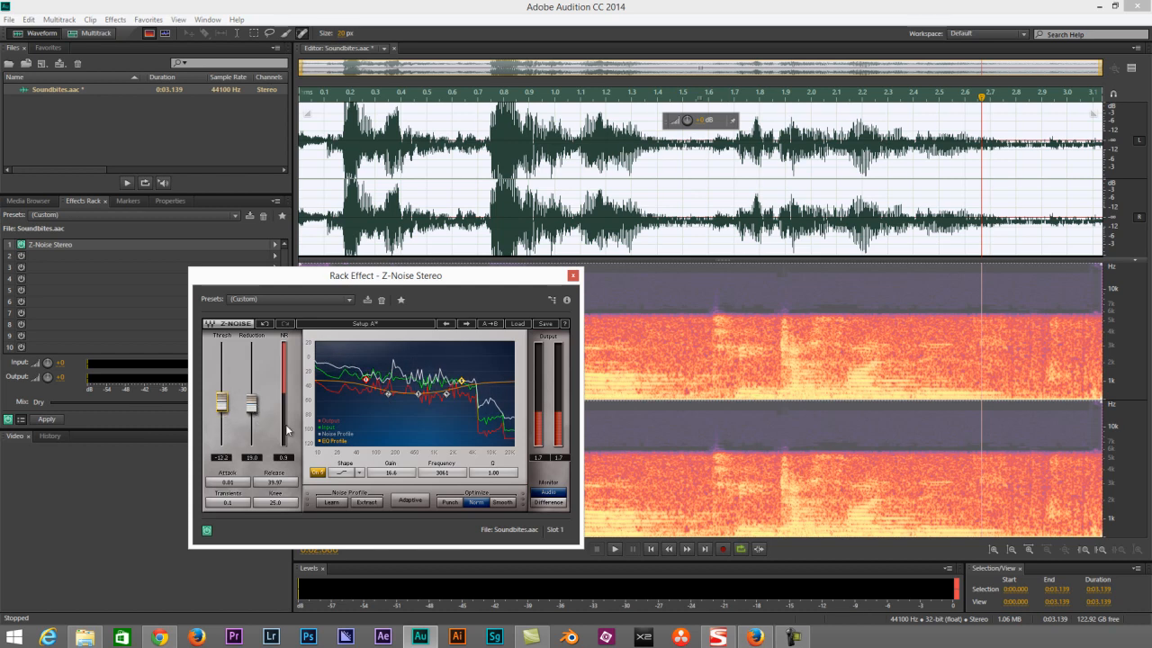
left_click_drag(253, 407, 252, 413)
left_click(411, 502)
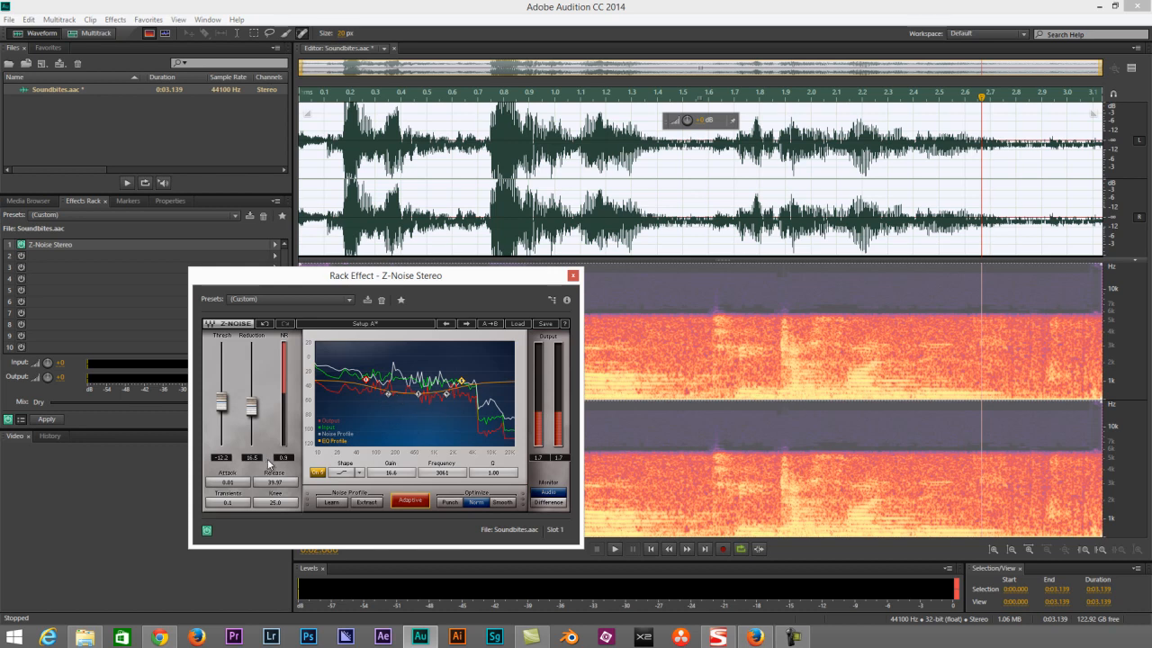
left_click(398, 506)
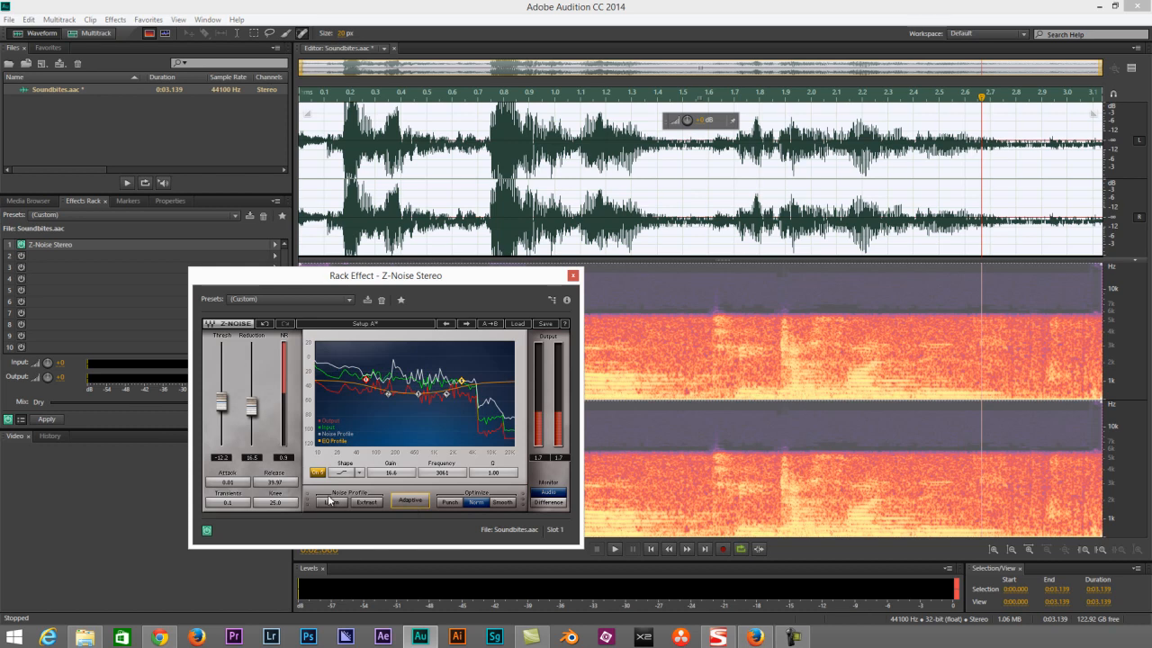
- Adjust the Z-Noise knee to about 21.6
left_click(231, 486)
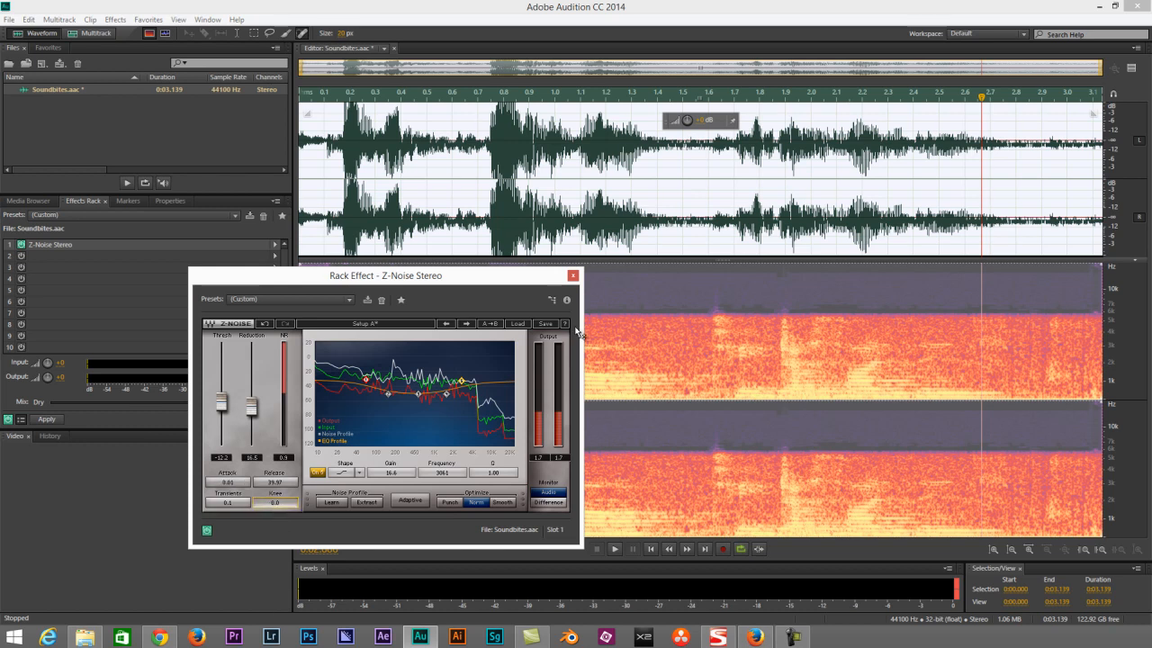
left_click_drag(572, 338, 566, 112)
left_click_drag(567, 389, 567, 417)
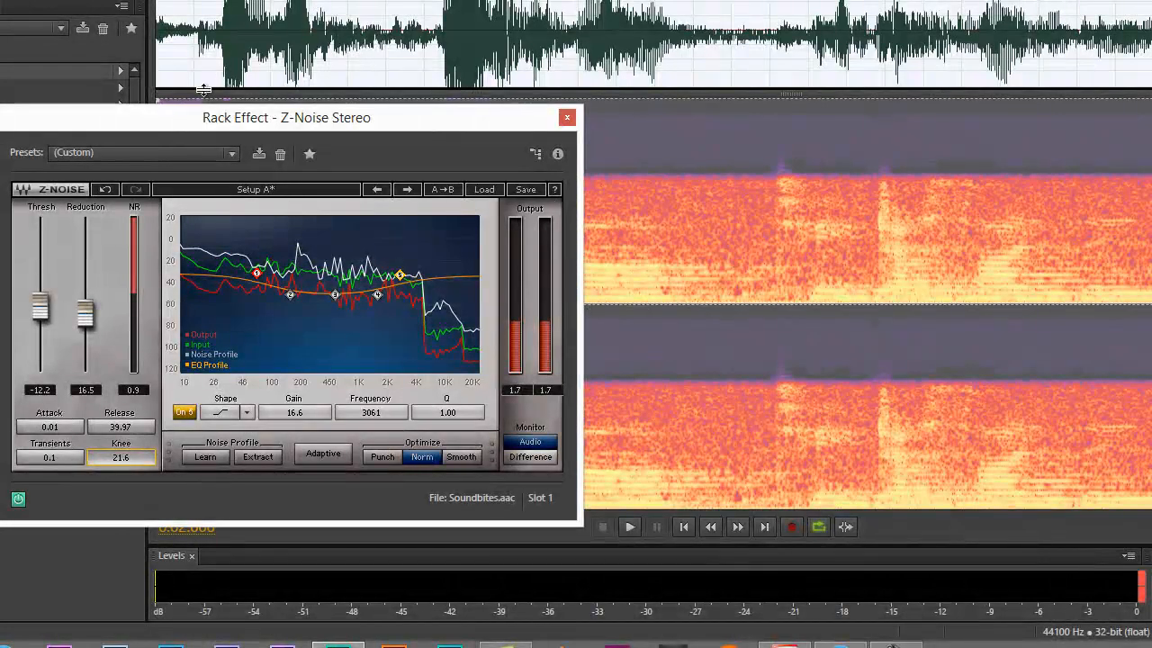
- Lower the Z-Noise reduction while playing the cropped clip
key("space")
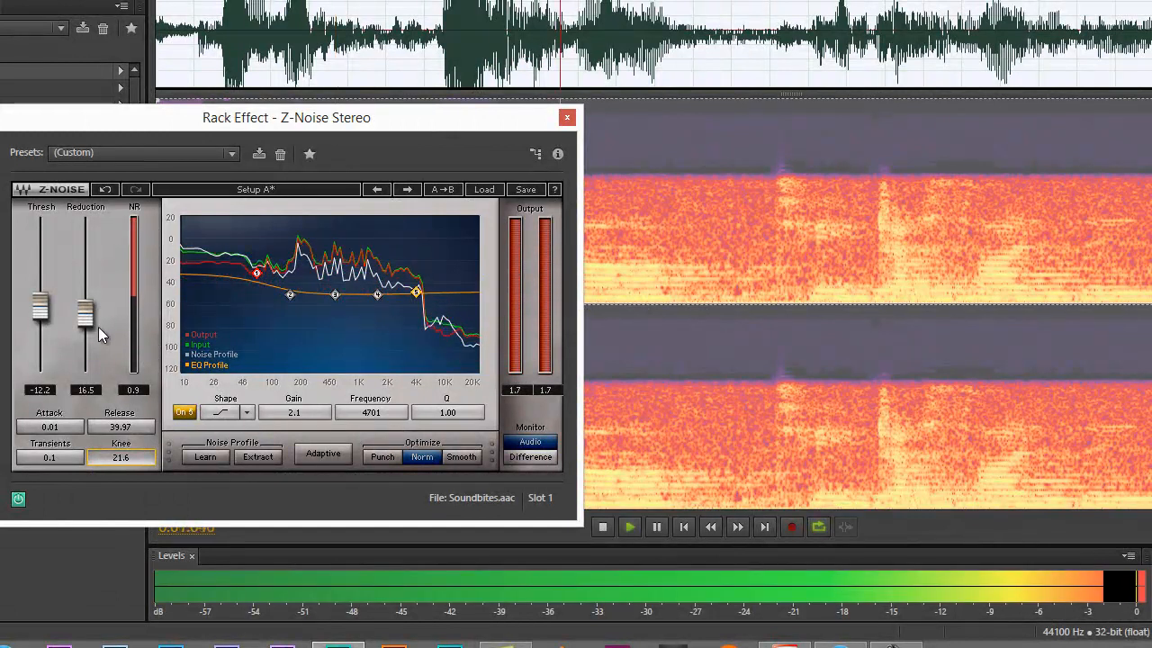
left_click_drag(85, 313, 86, 326)
key("space")
- Load the Z-Noise preset "set 1" and play the clip to audition it
left_click(187, 153)
left_click(114, 194)
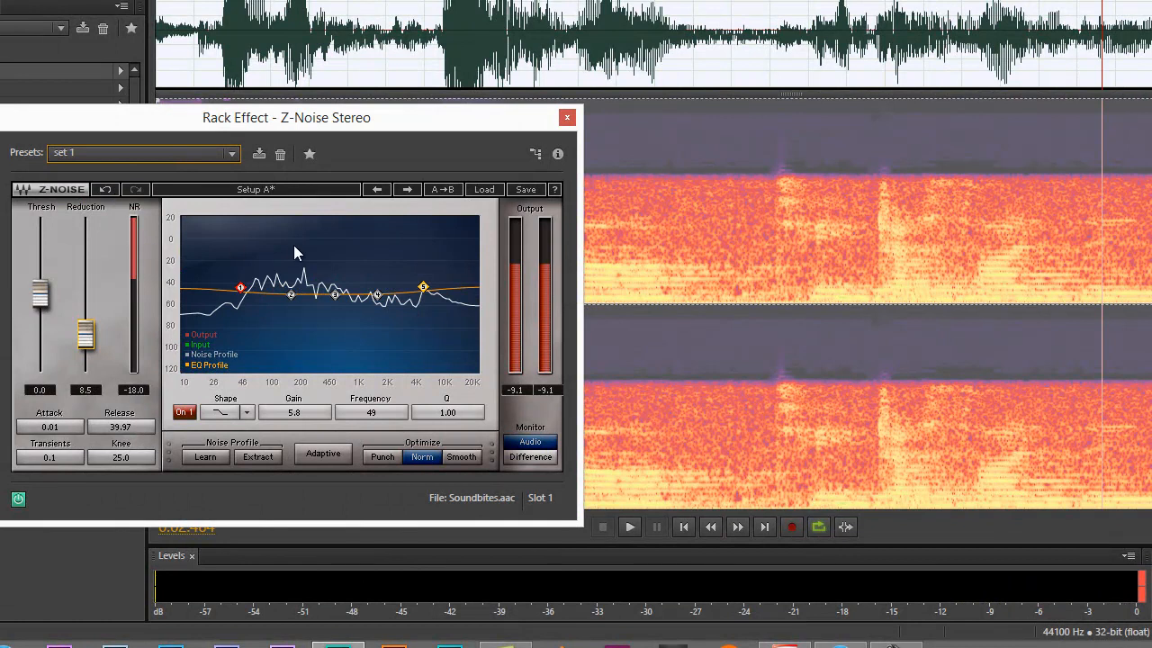
key("space")
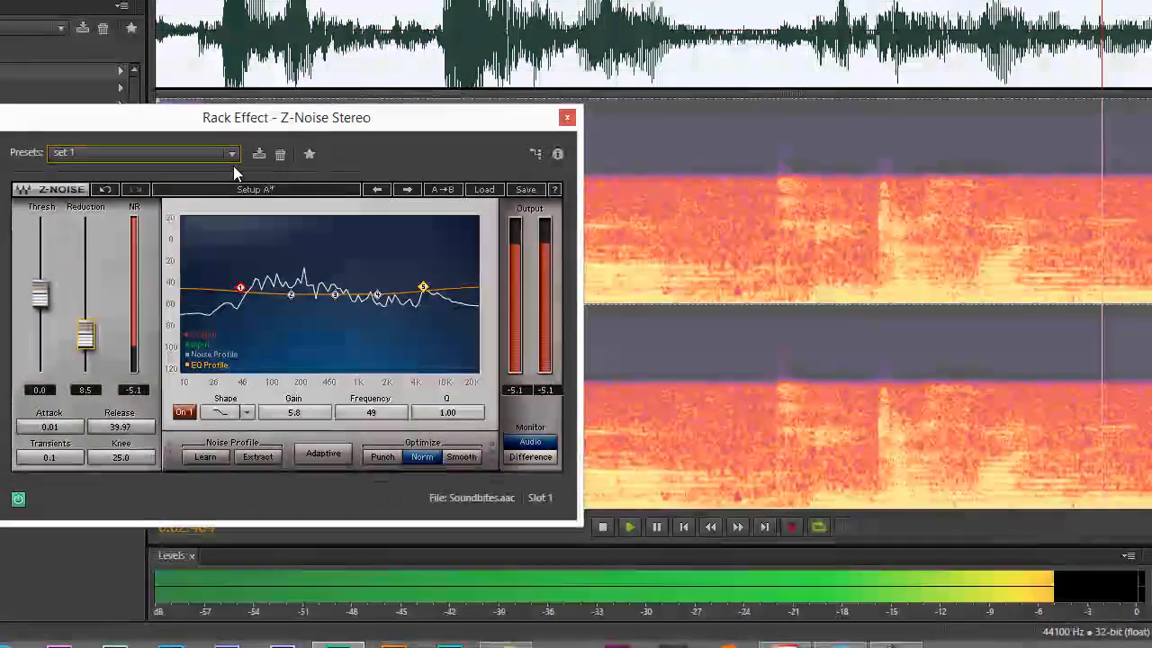
key("space")
left_click(145, 151)
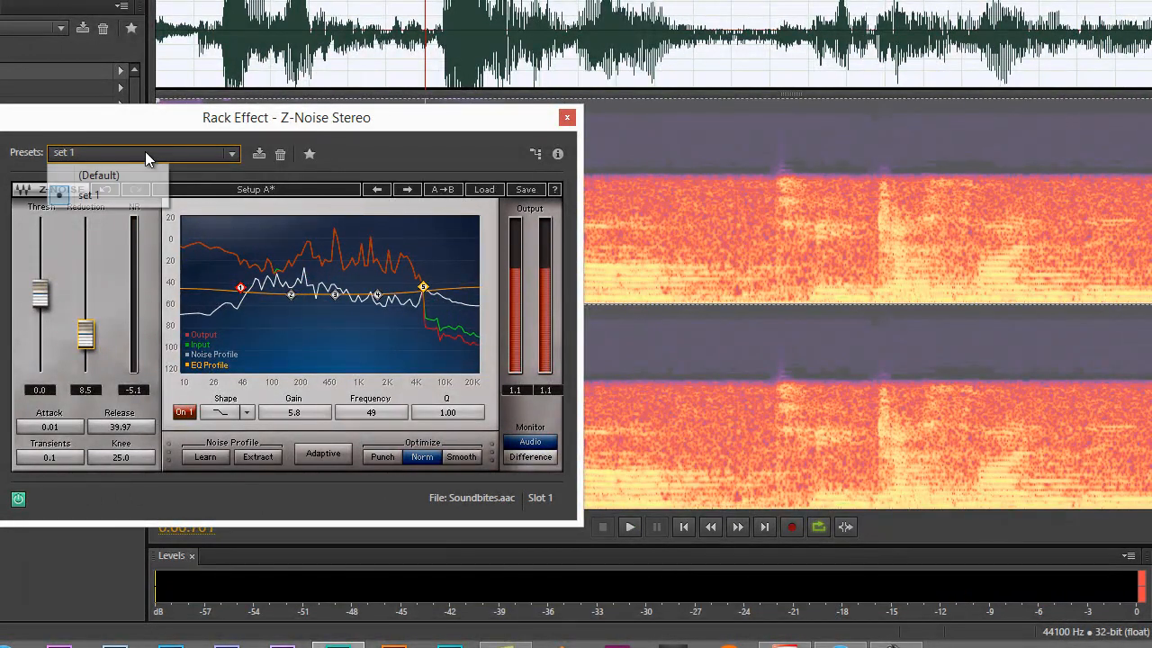
left_click(396, 140)
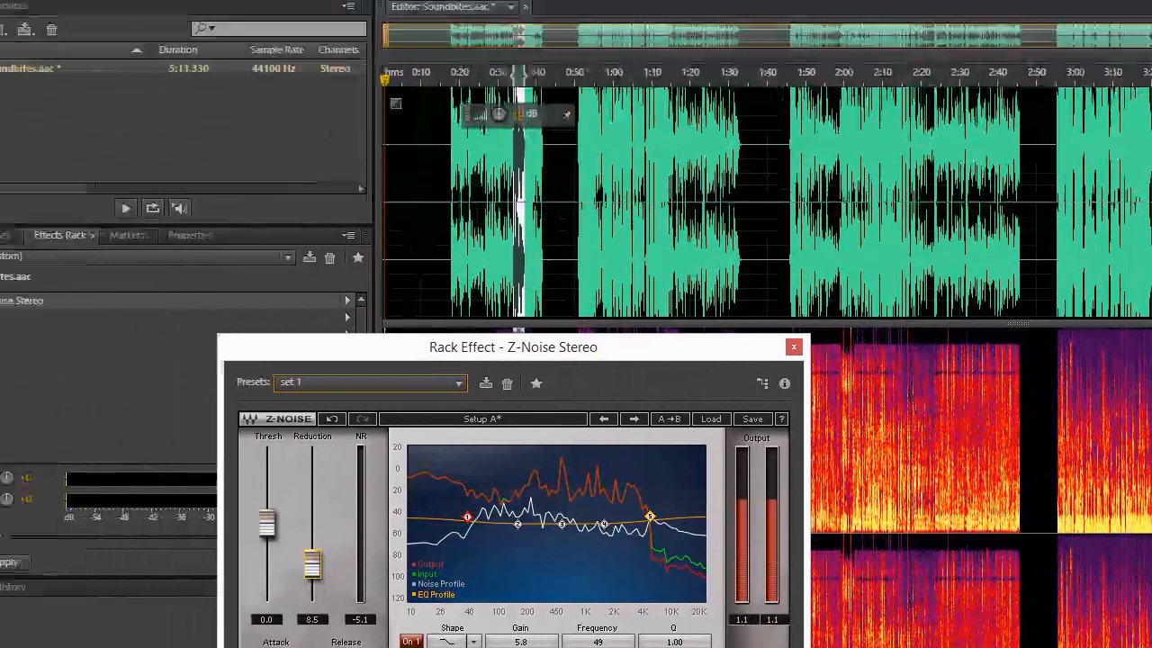
- Redo the audio crop to bring back the short distorted clip
left_click(44, 31)
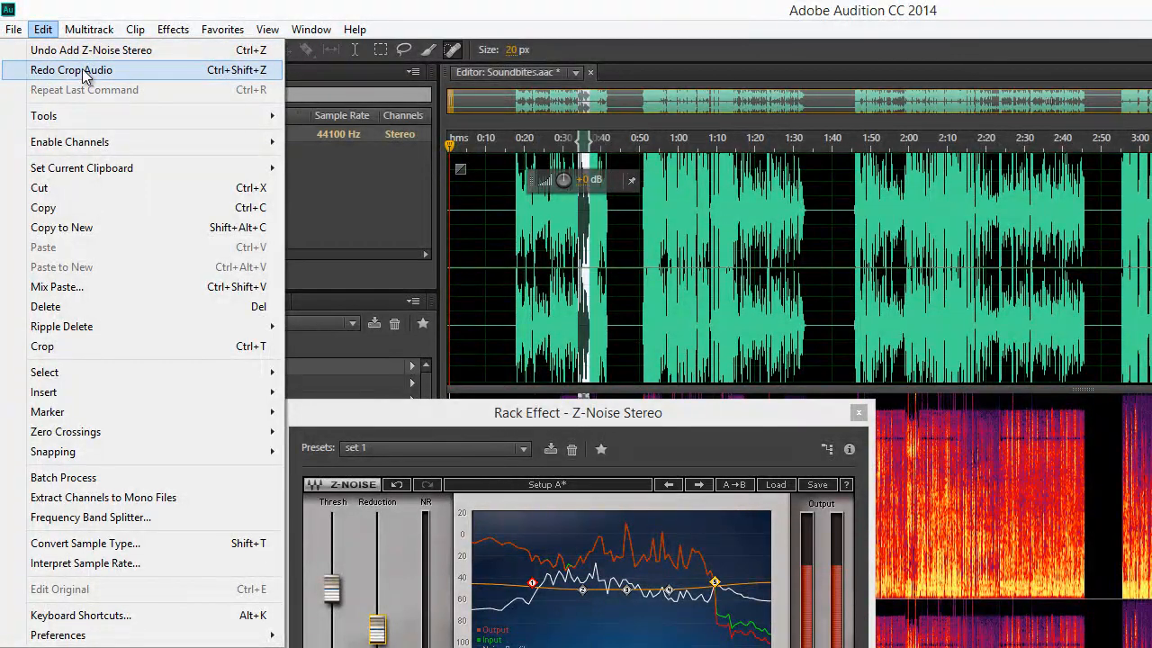
left_click(82, 69)
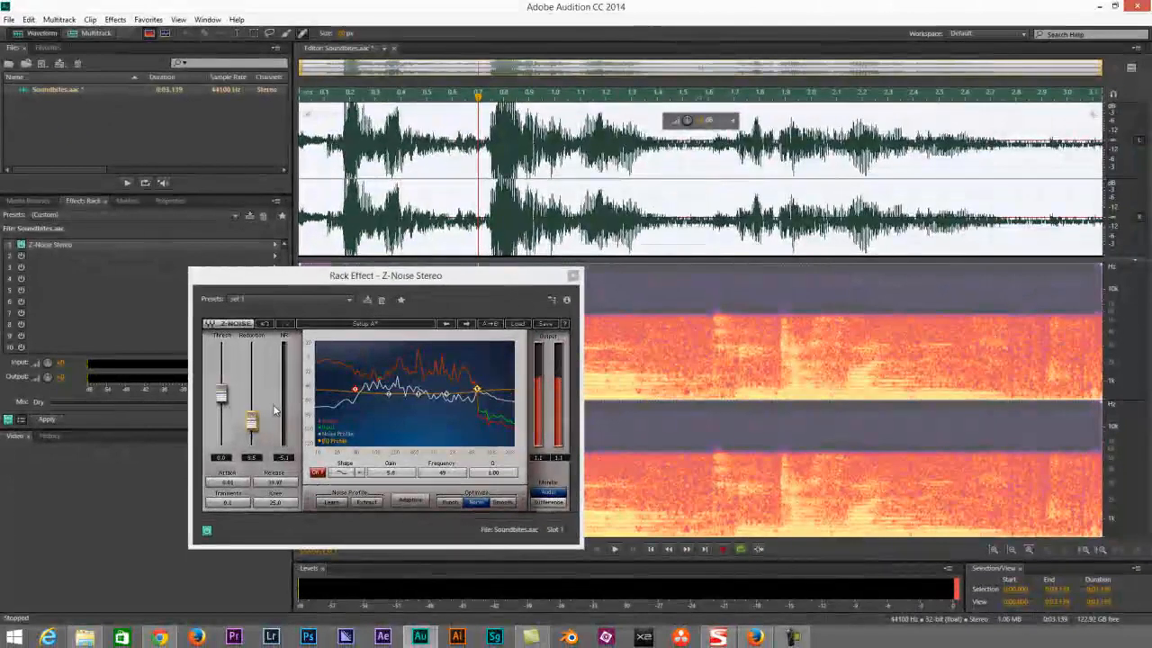
- Set the Z-Noise reduction to about 23 and learn a new noise profile while the cropped clip plays
left_click_drag(251, 421, 251, 397)
left_click(331, 502)
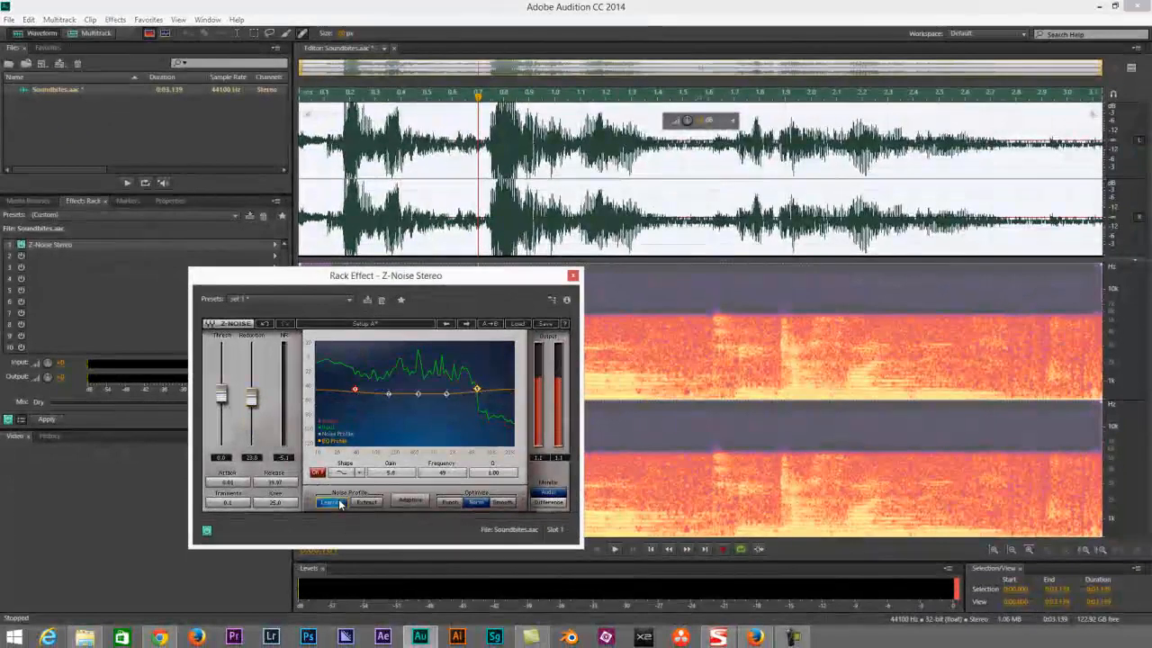
key("space")
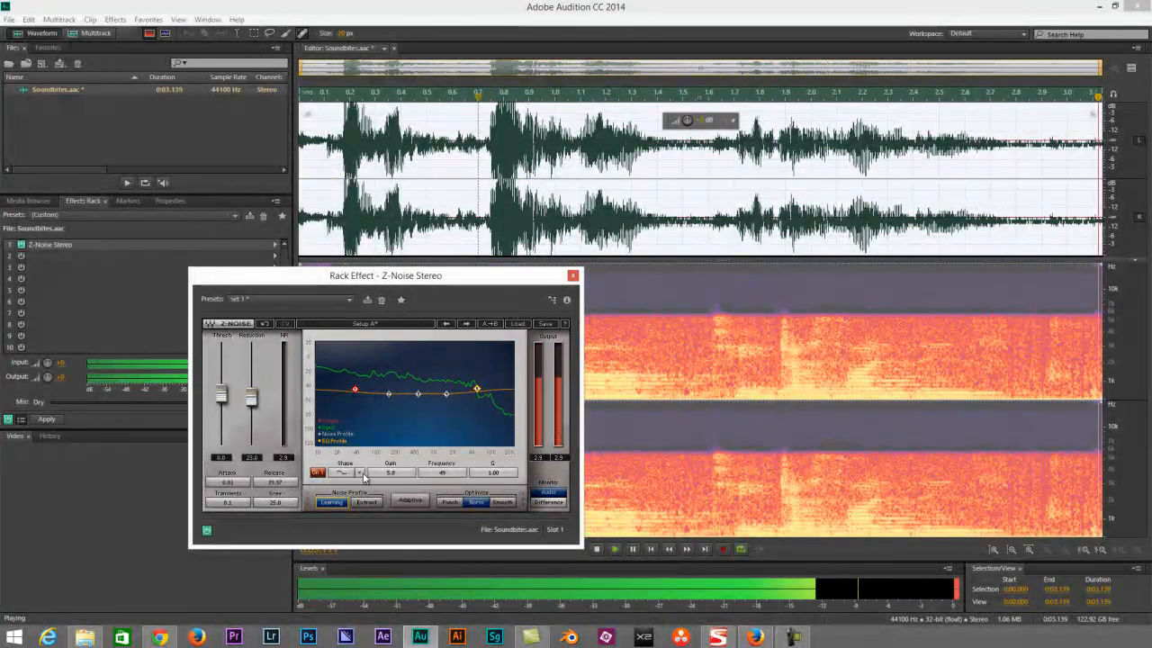
key("space")
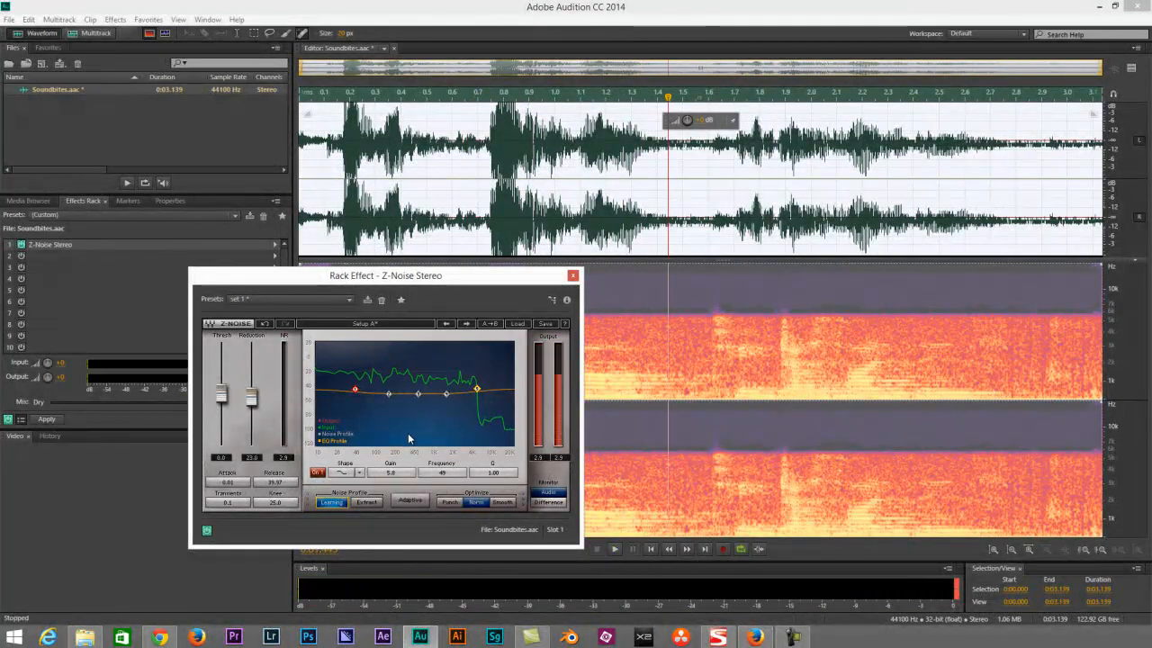
left_click(340, 504)
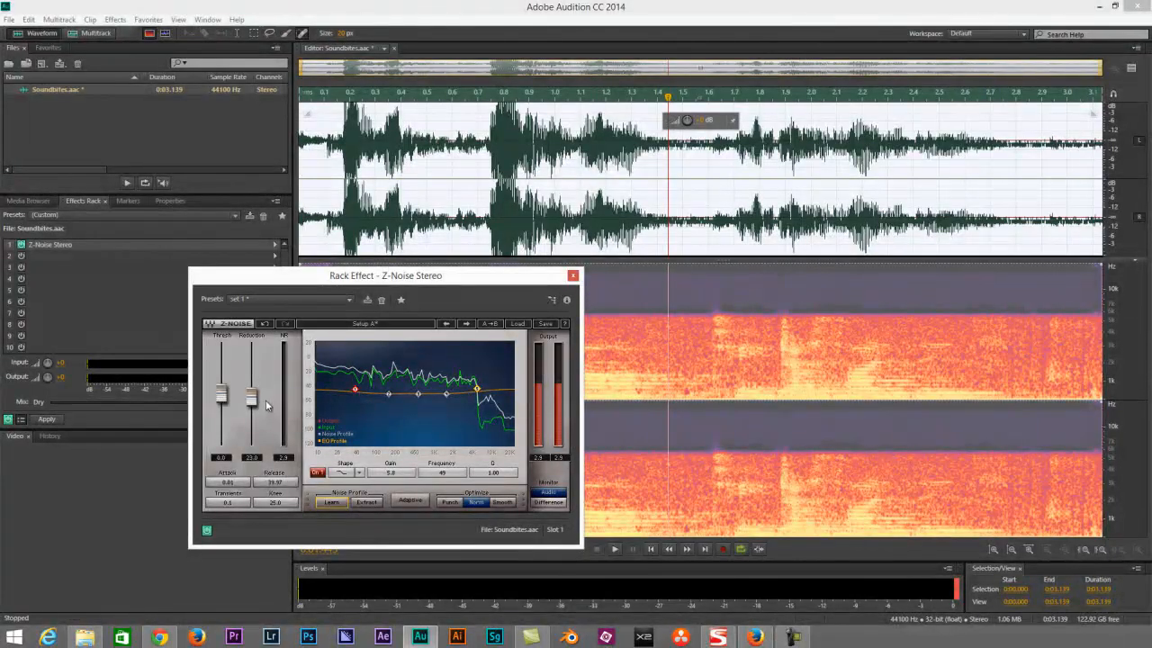
- Nudge Z-Noise EQ bands 1 and 5, and set the reduction to about 20 and threshold to about 15 during playback
left_click(477, 387)
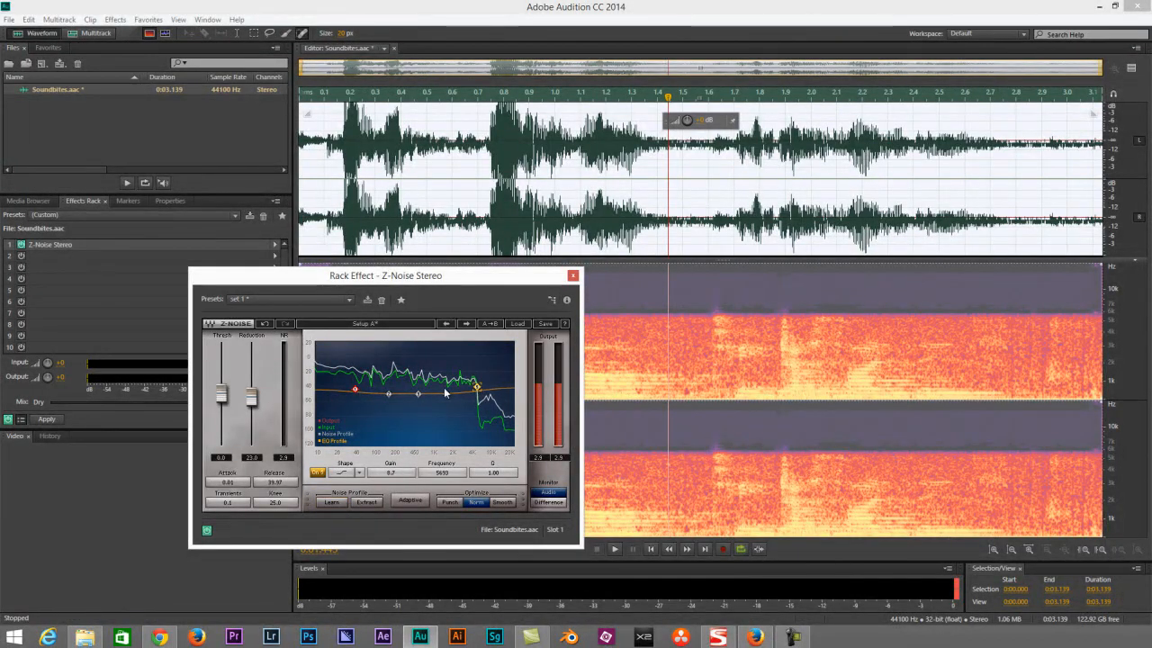
left_click(355, 389)
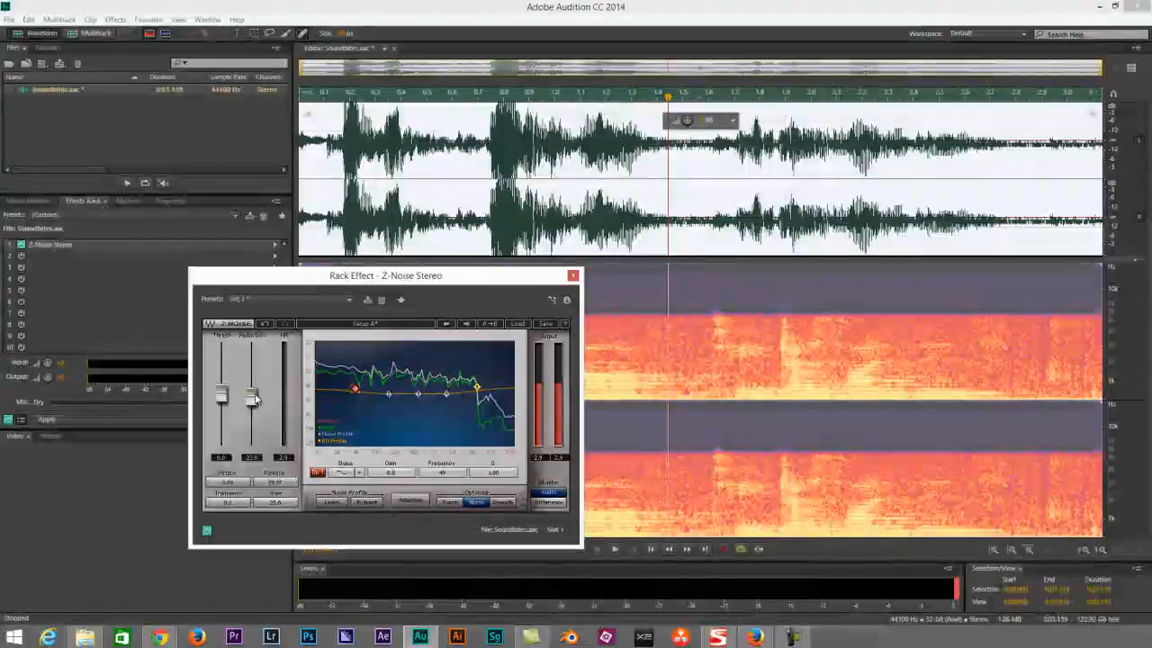
key("space")
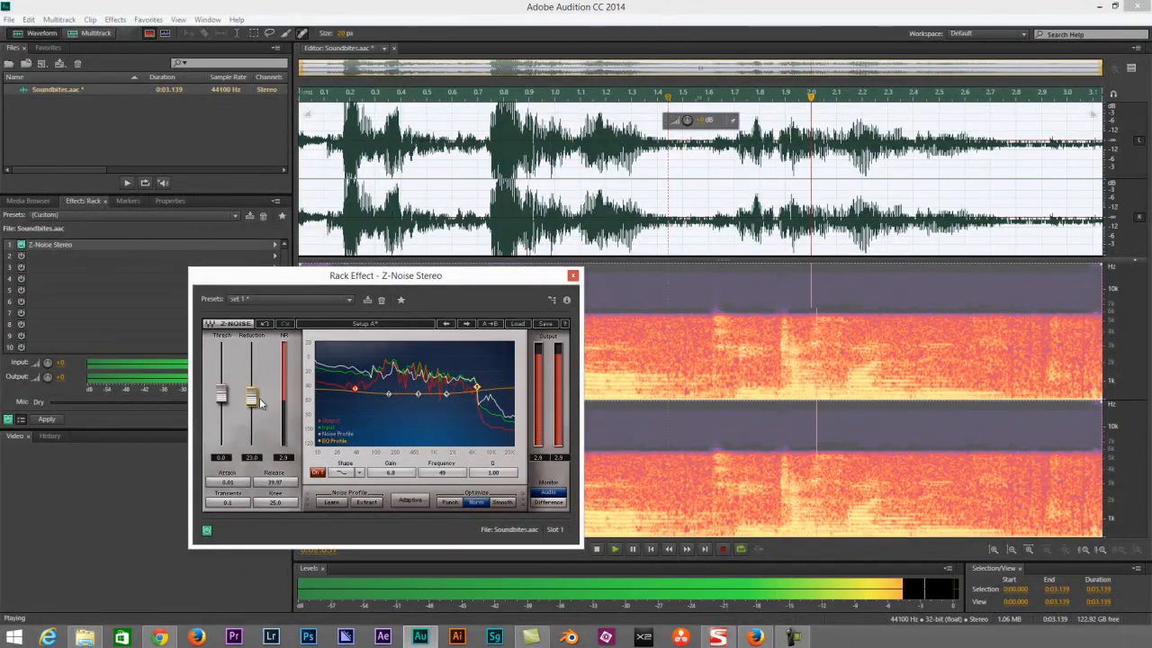
left_click_drag(260, 402, 224, 384)
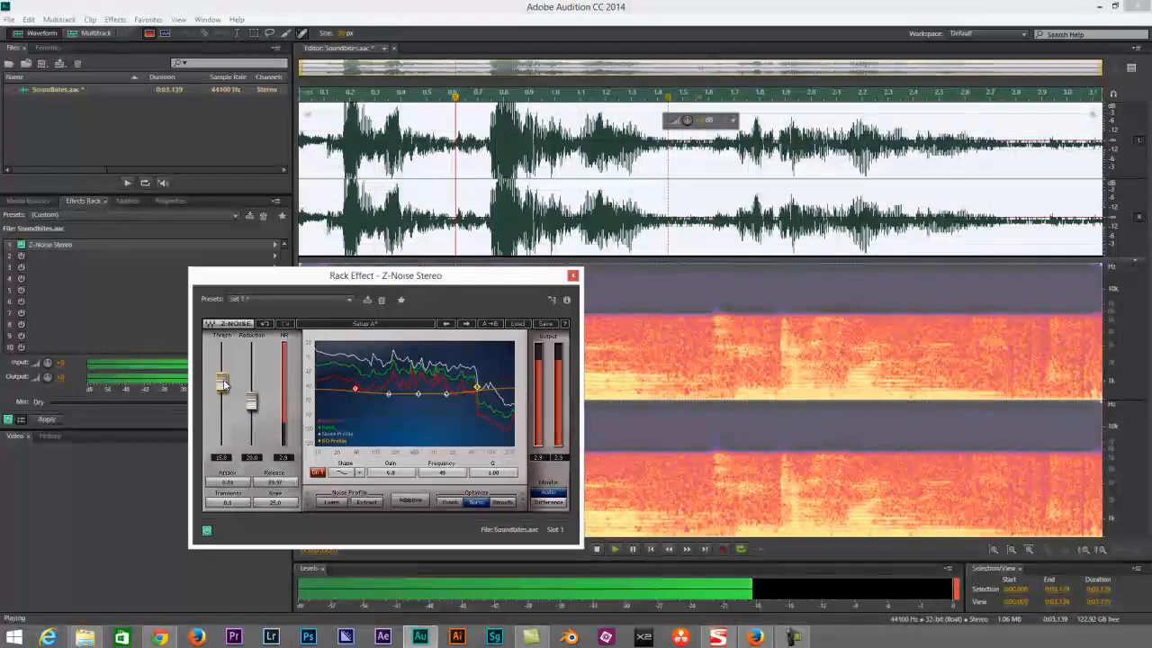
key("space")
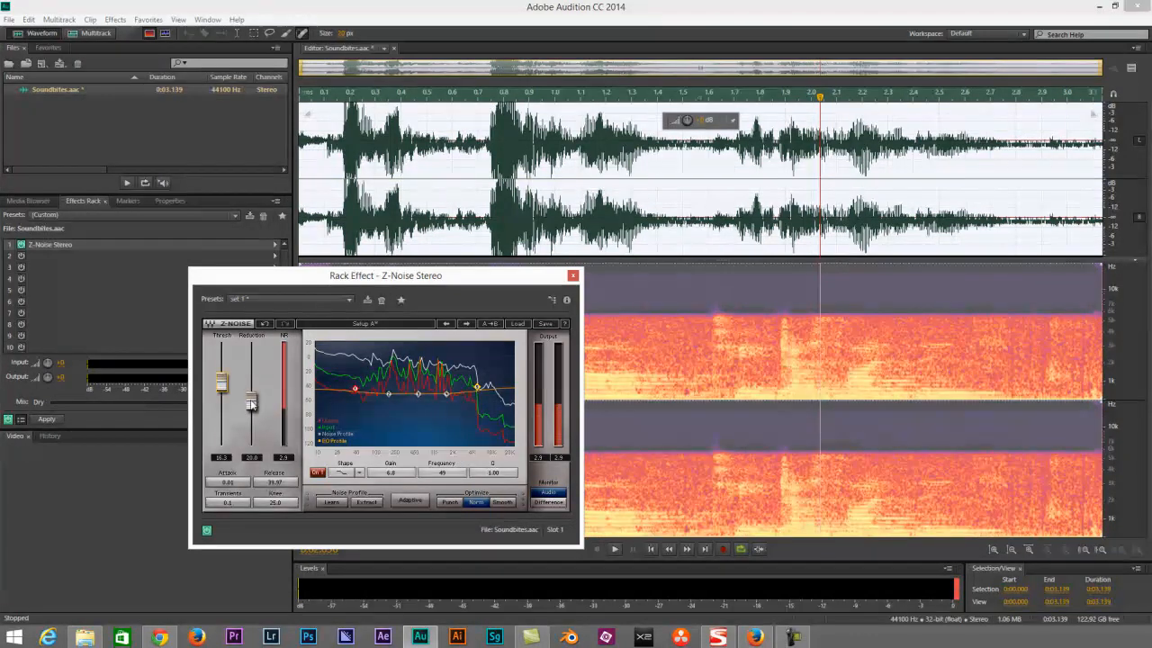
- Play the clip with the Z-Noise threshold at 15 and the reduction raised to about 31.5
key("space")
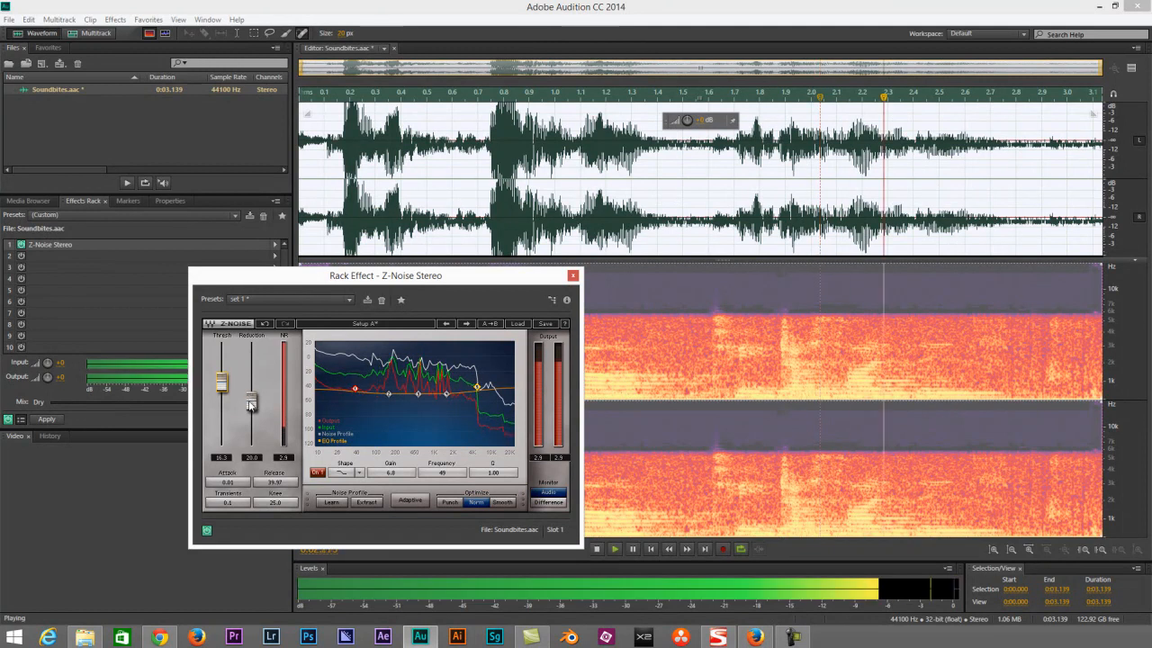
left_click_drag(221, 382, 251, 382)
key("space")
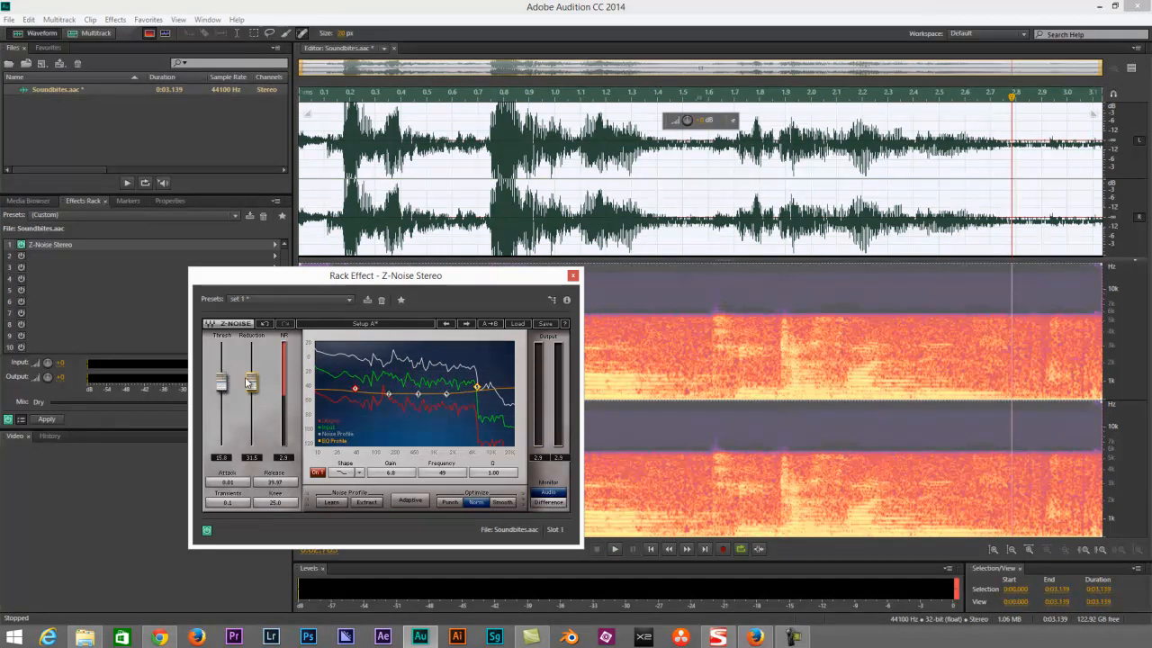
- Set the Z-Noise threshold to about -1.9 and the reduction to about 31.5 while the clip plays
left_click_drag(253, 388, 254, 394)
key("space")
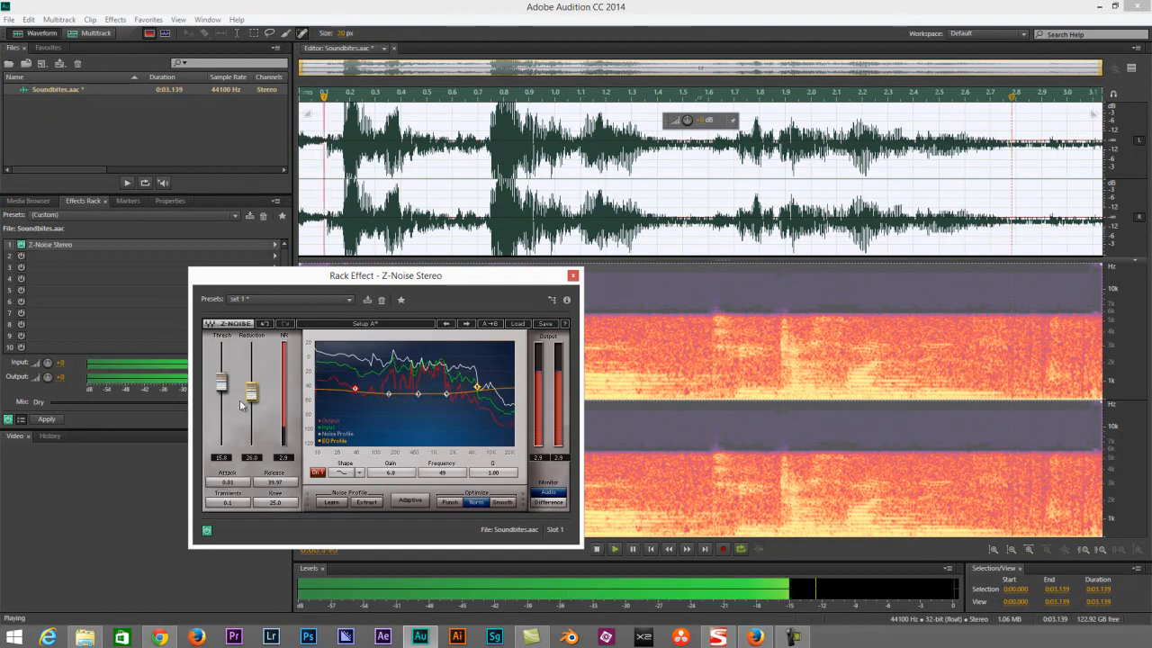
left_click_drag(221, 384, 251, 373)
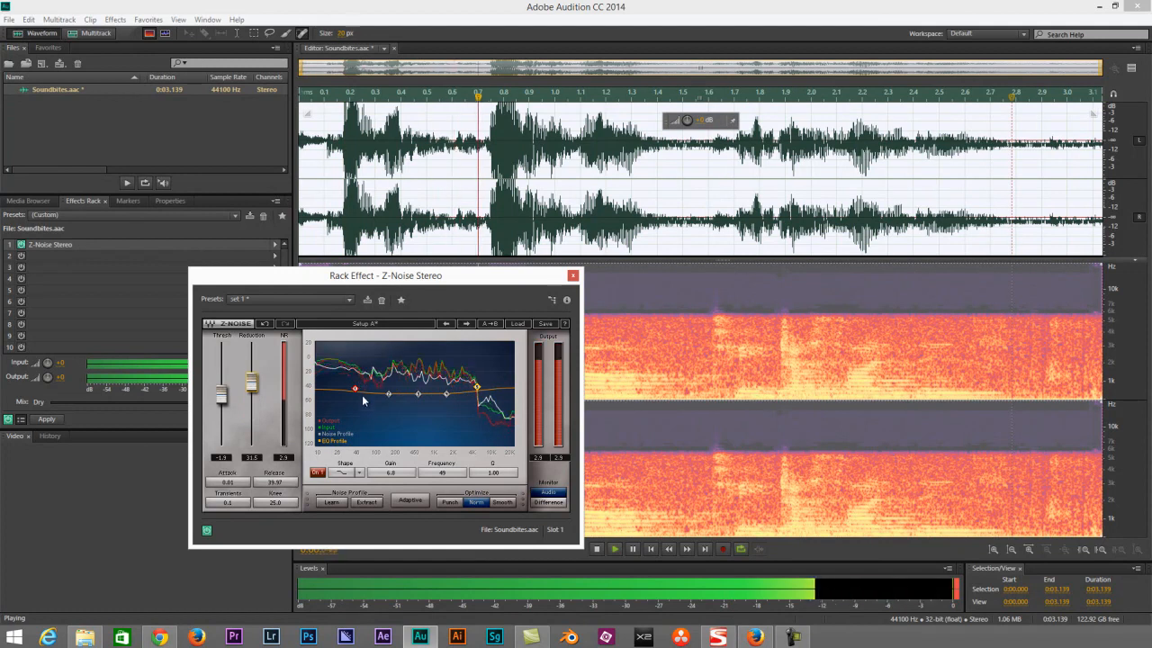
- Raise Z-Noise EQ band 1 slightly and move band 5 to a gain of about 9.1 at 5190 Hz during playback
left_click_drag(358, 389, 357, 386)
left_click_drag(478, 388, 476, 386)
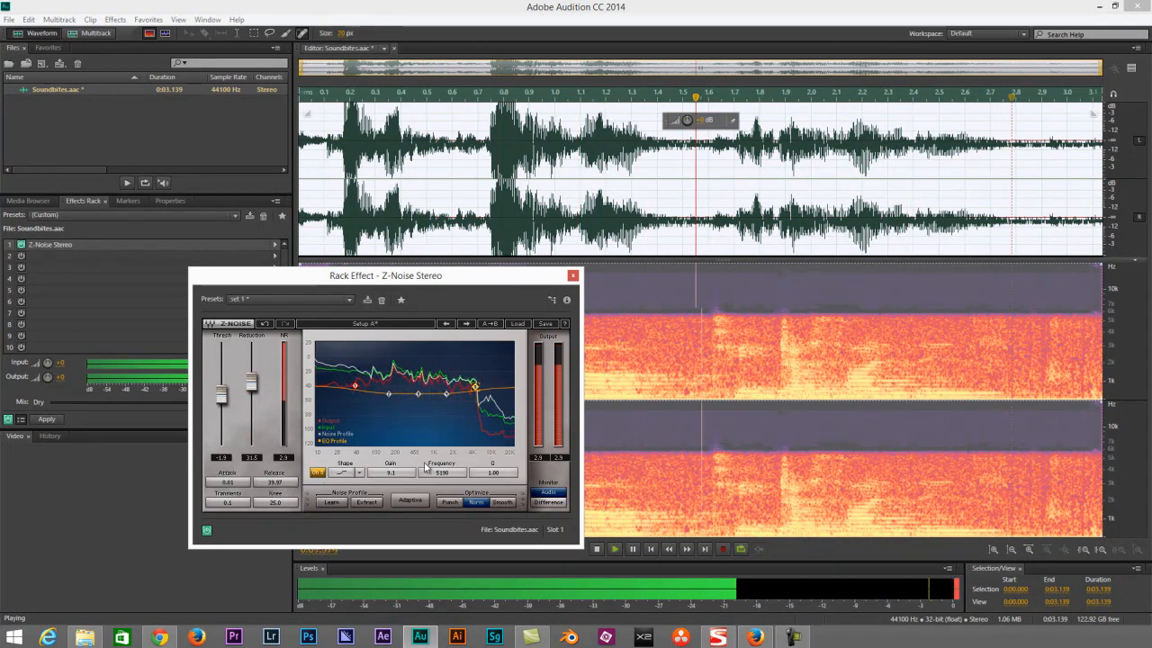
key("space")
- Raise the Z-Noise threshold to about 3.1, replaying the clip between adjustments
left_click_drag(220, 399, 220, 393)
key("space")
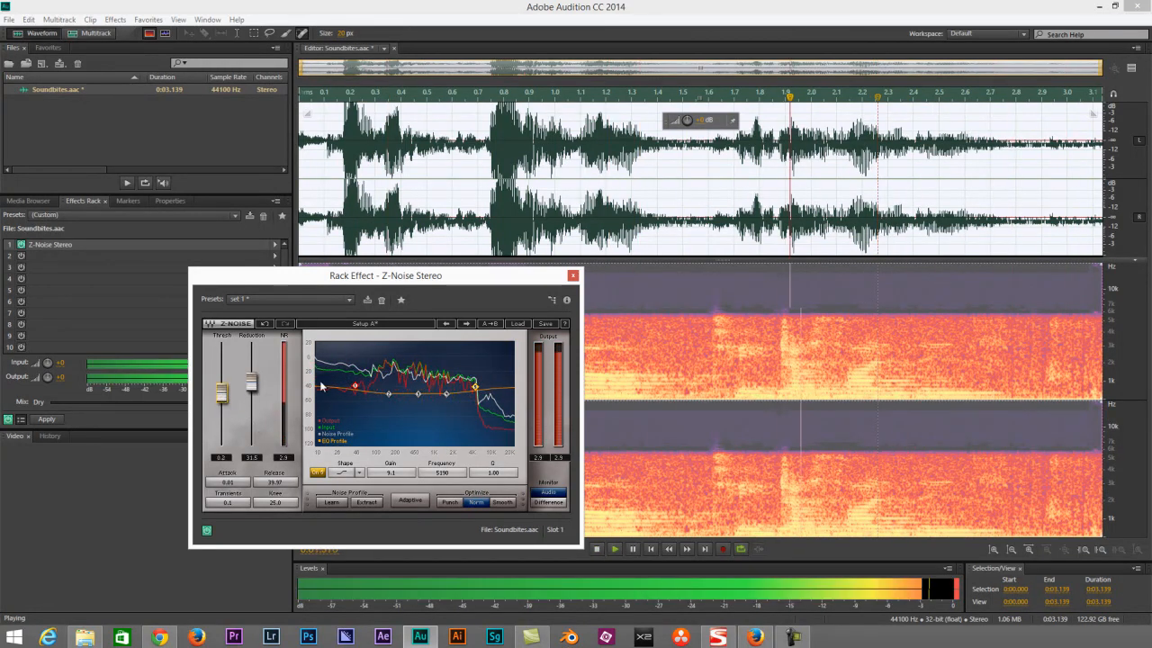
key("space")
left_click_drag(220, 402, 220, 398)
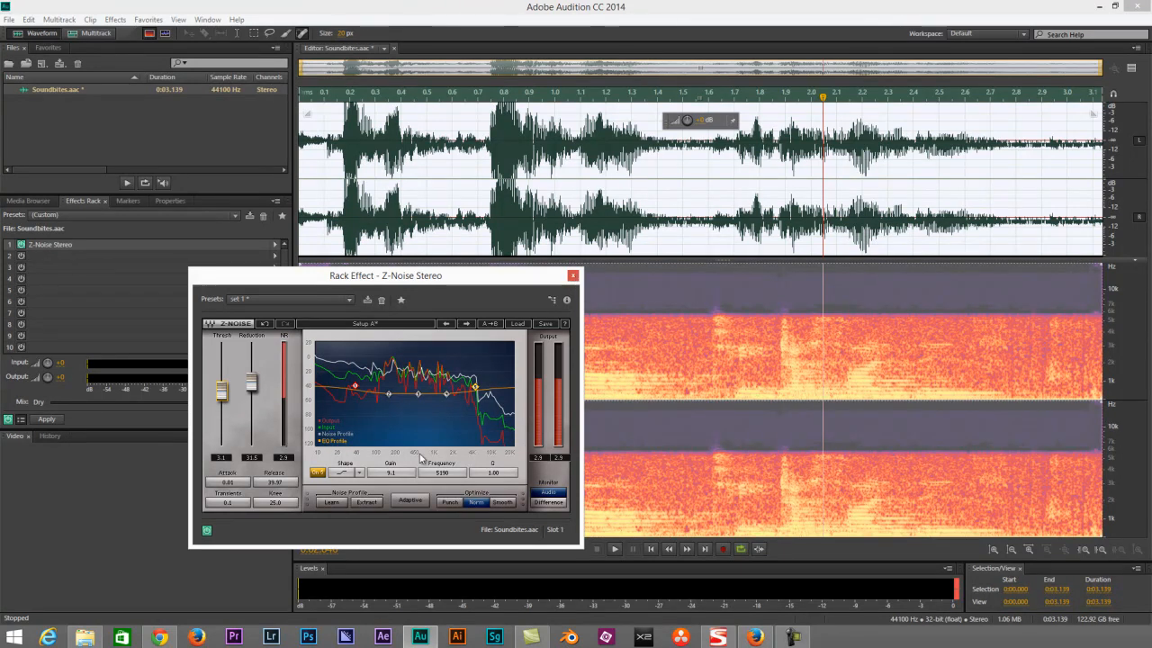
- Close the Z-Noise window and add the Waves C1 comp Stereo compressor to slot 2 of the effects rack
left_click(571, 277)
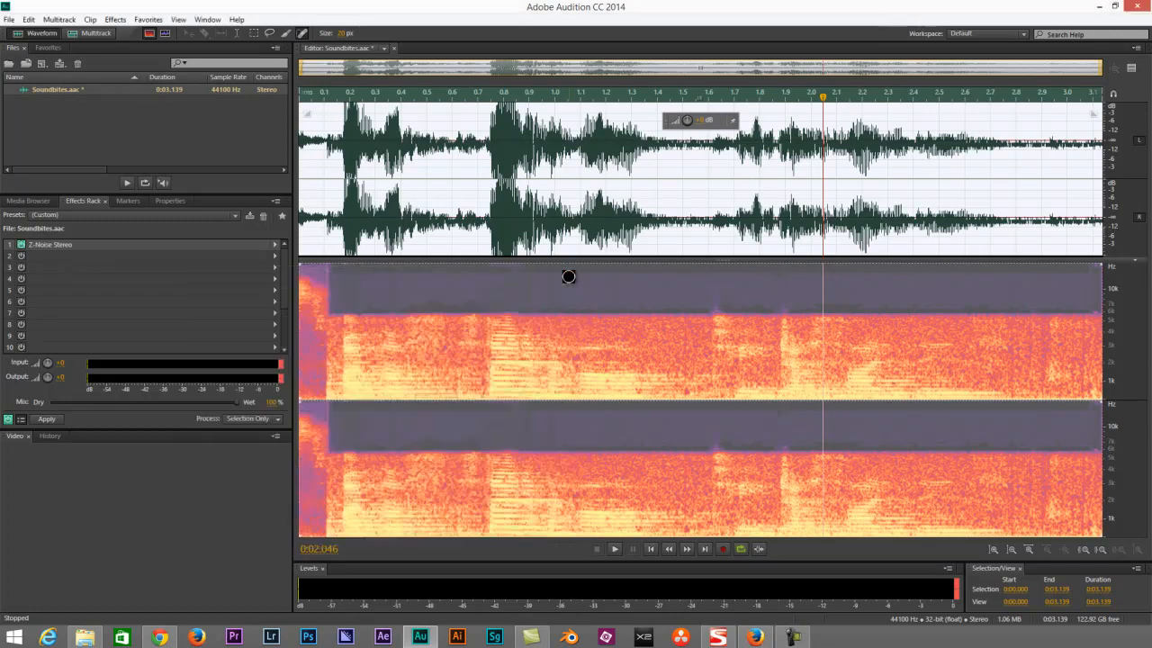
left_click(274, 256)
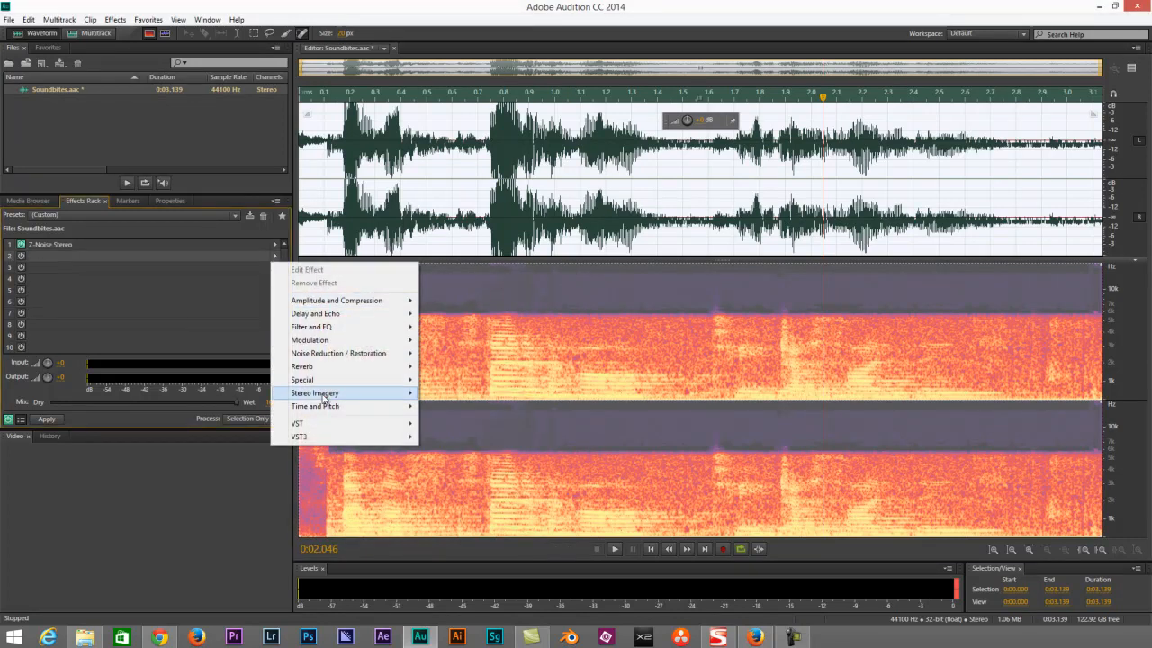
mouse_move(321, 438)
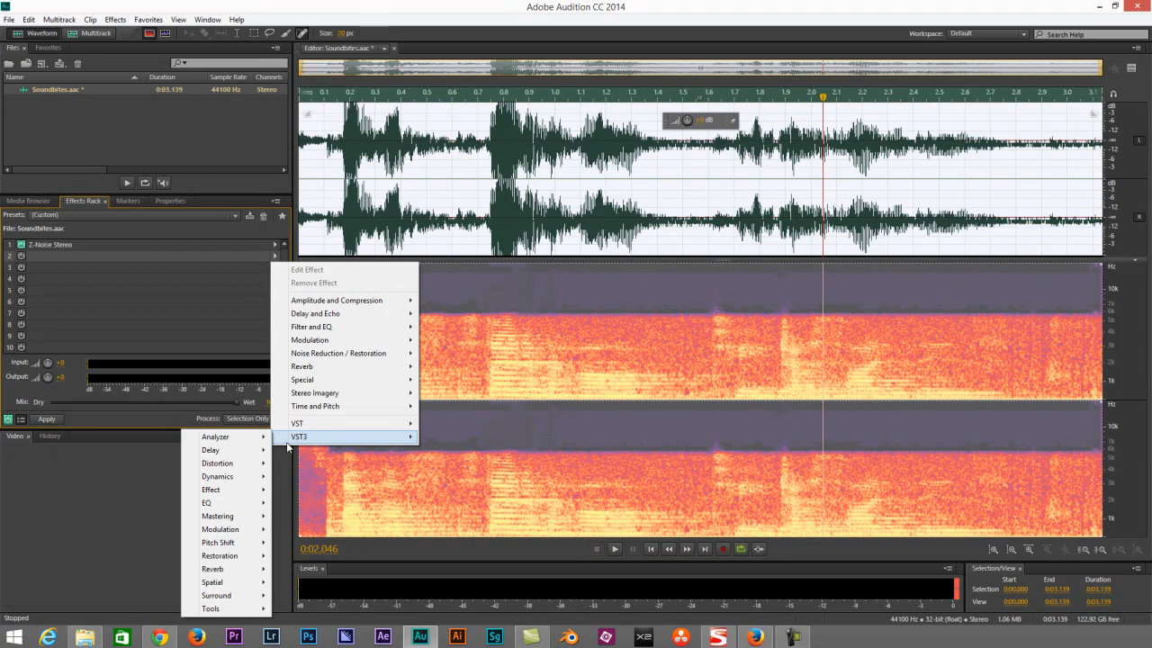
mouse_move(248, 479)
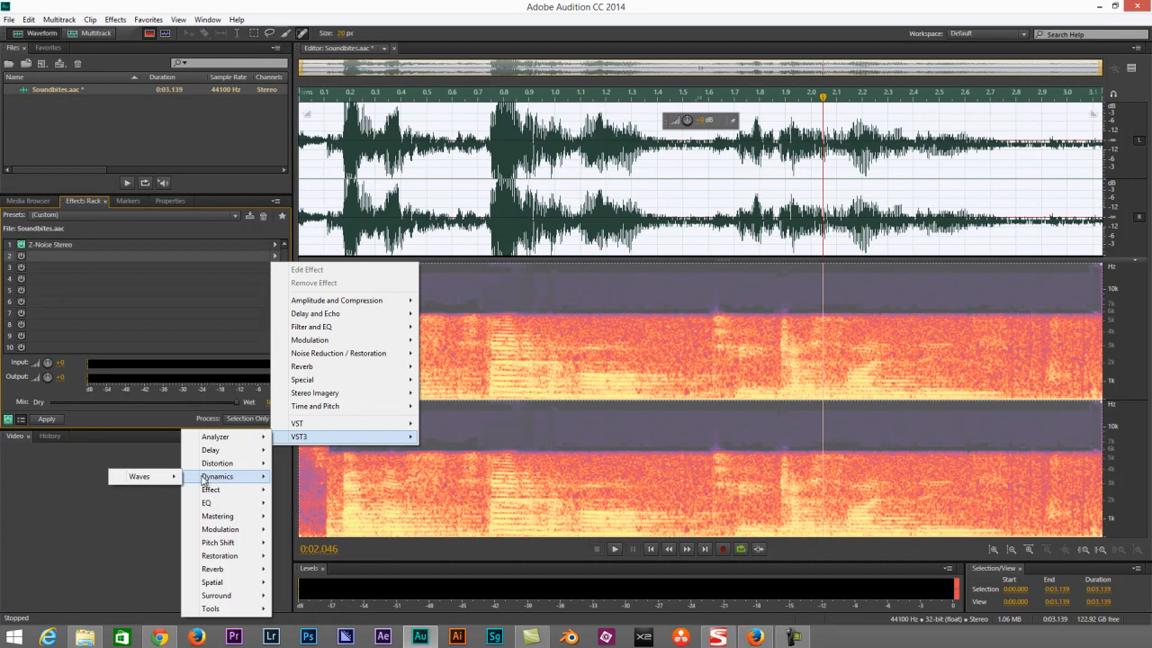
mouse_move(167, 472)
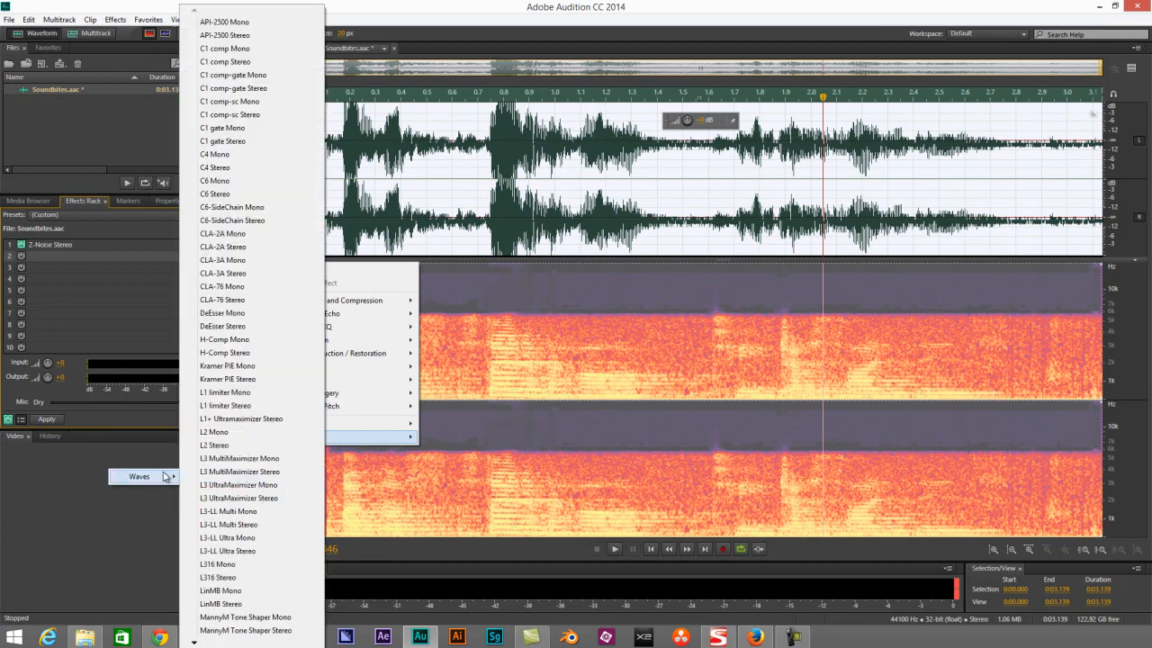
left_click(226, 62)
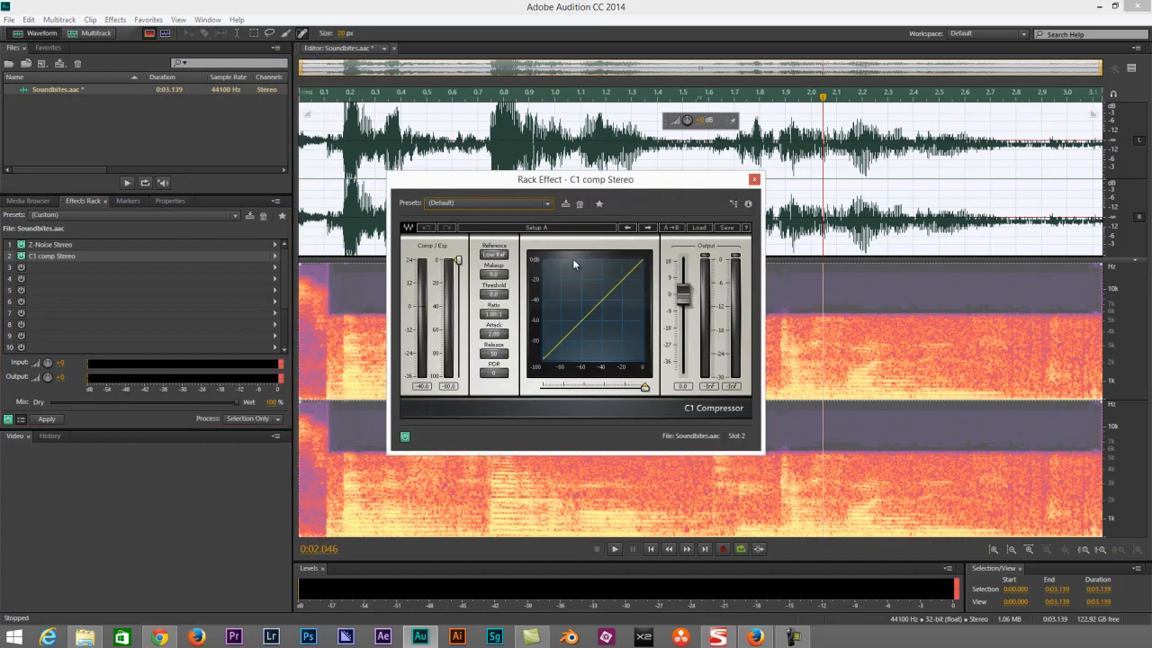
- Load the Classic compressor preset in C1 comp Stereo and lower its threshold to about -27 while the clip plays
left_click_drag(648, 184, 483, 184)
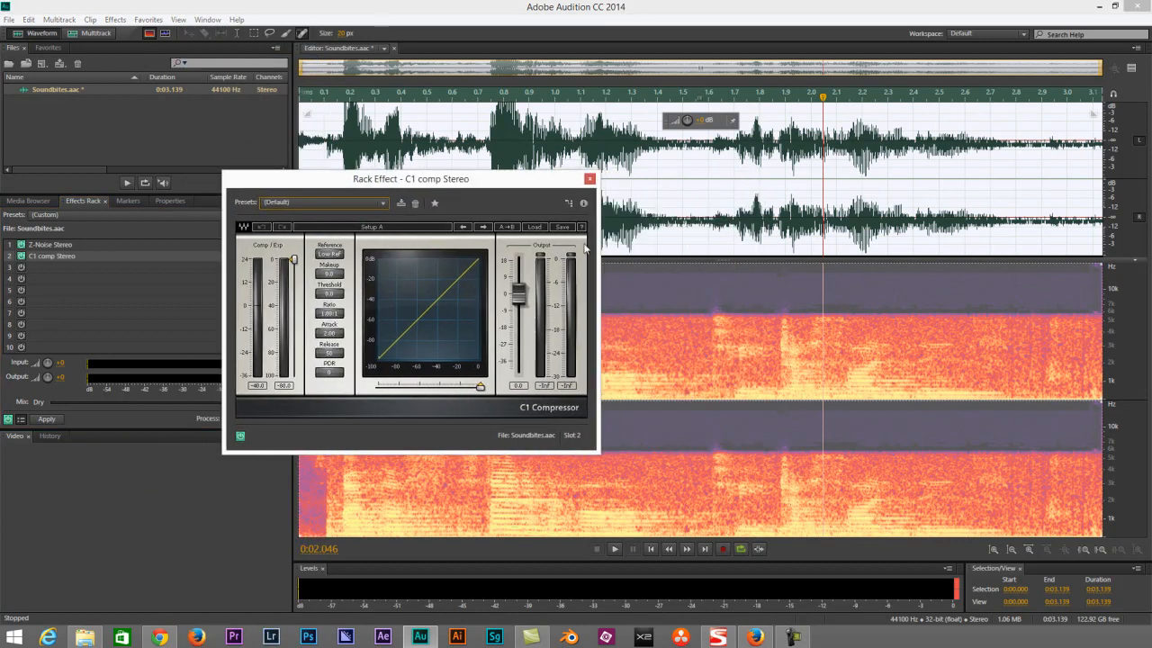
left_click(540, 227)
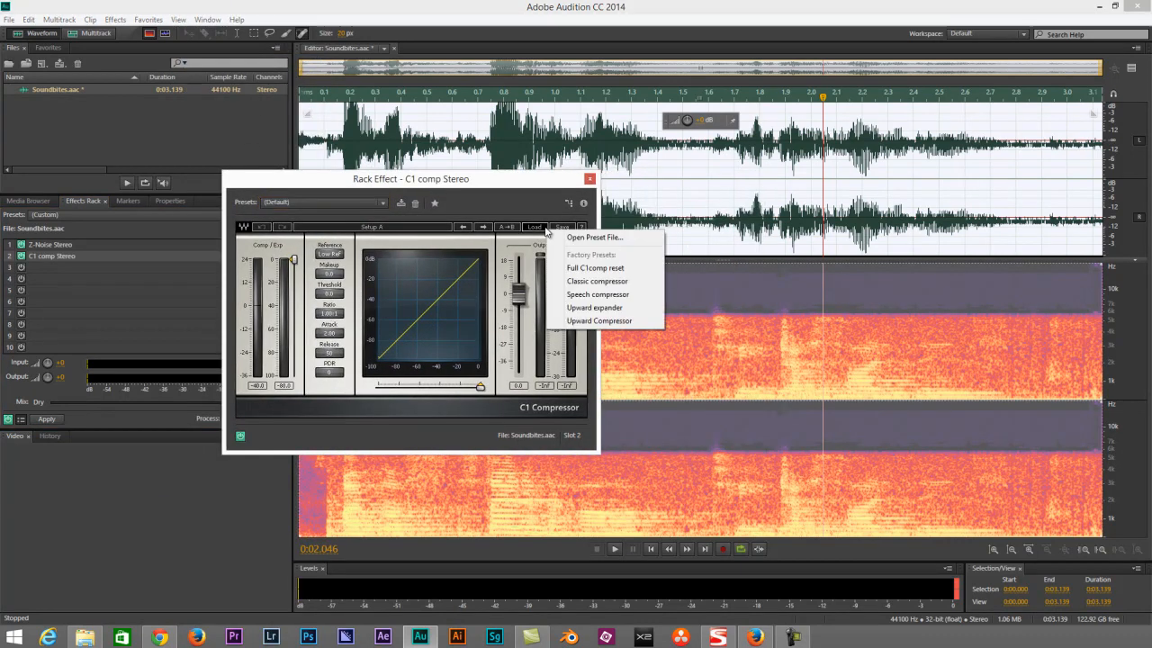
left_click(616, 281)
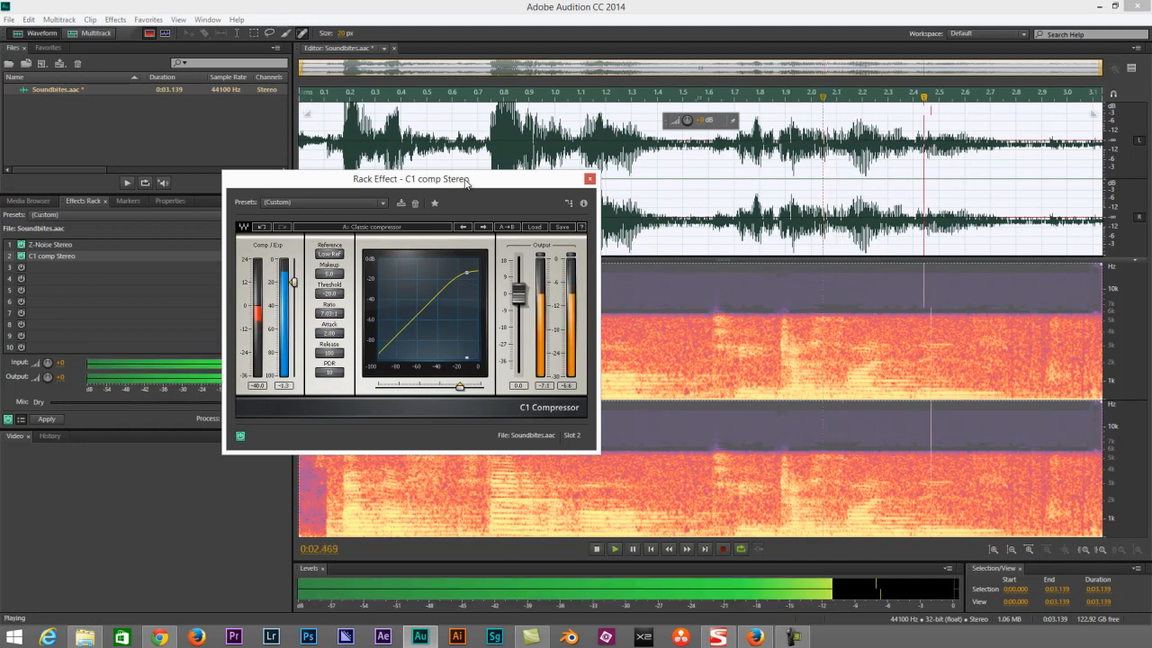
mouse_move(294, 286)
left_mouse_down()
mouse_move(296, 318)
mouse_move(295, 293)
left_mouse_up()
key("space")
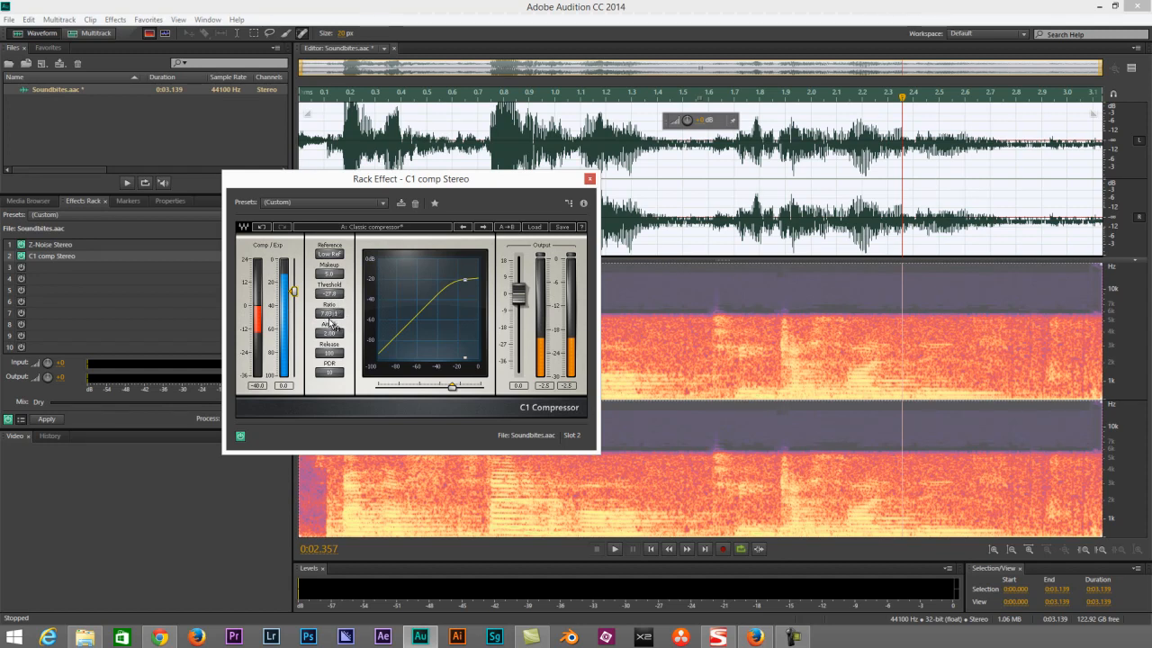
- Try a much lower C1 compressor ratio during playback, then set the ratio to about 7.7:1 and replay the clip
left_click_drag(332, 317, 388, 208)
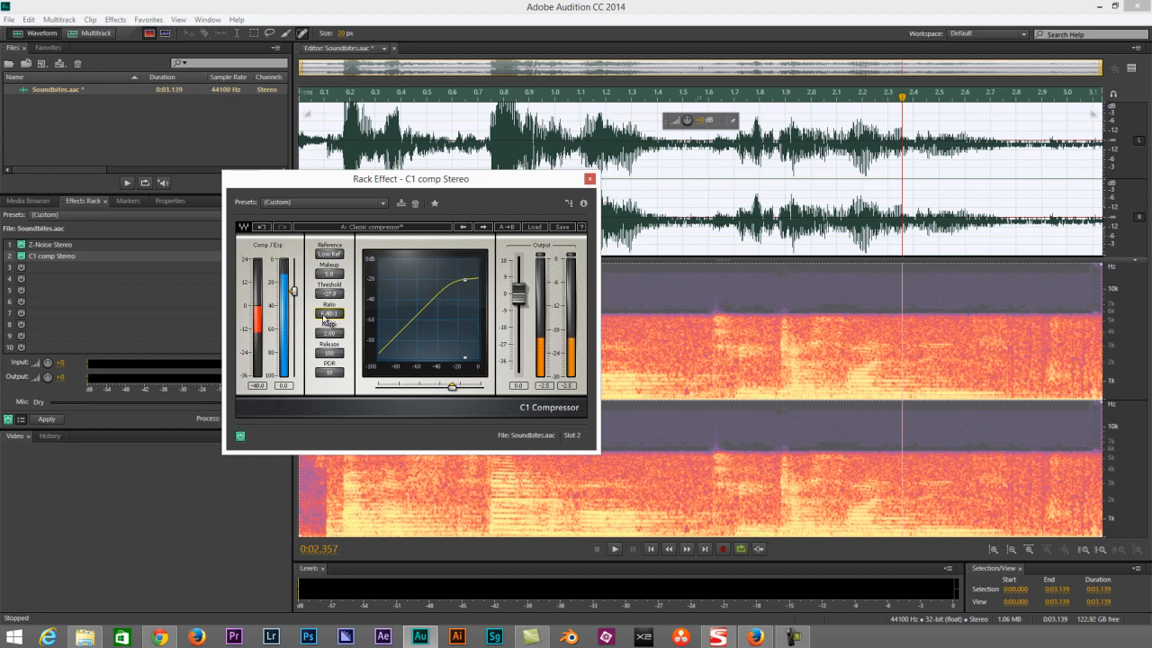
left_click_drag(326, 310, 345, 370)
key("space")
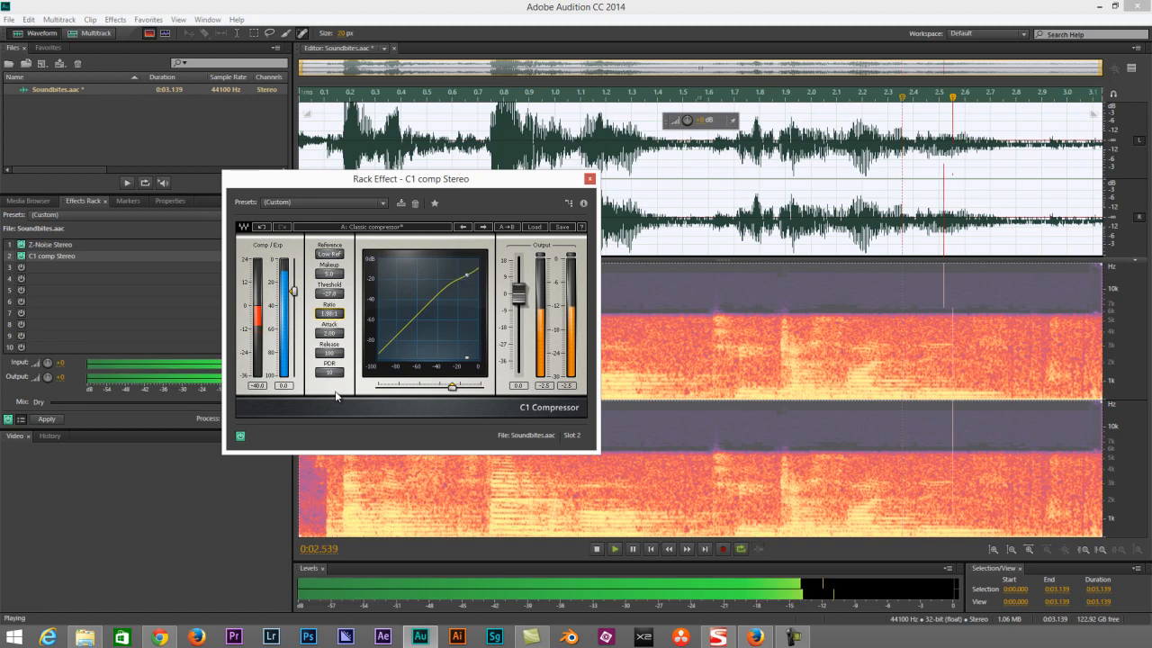
key("space")
mouse_move(333, 315)
left_mouse_down()
mouse_move(341, 254)
mouse_move(334, 305)
left_mouse_up()
key("space")
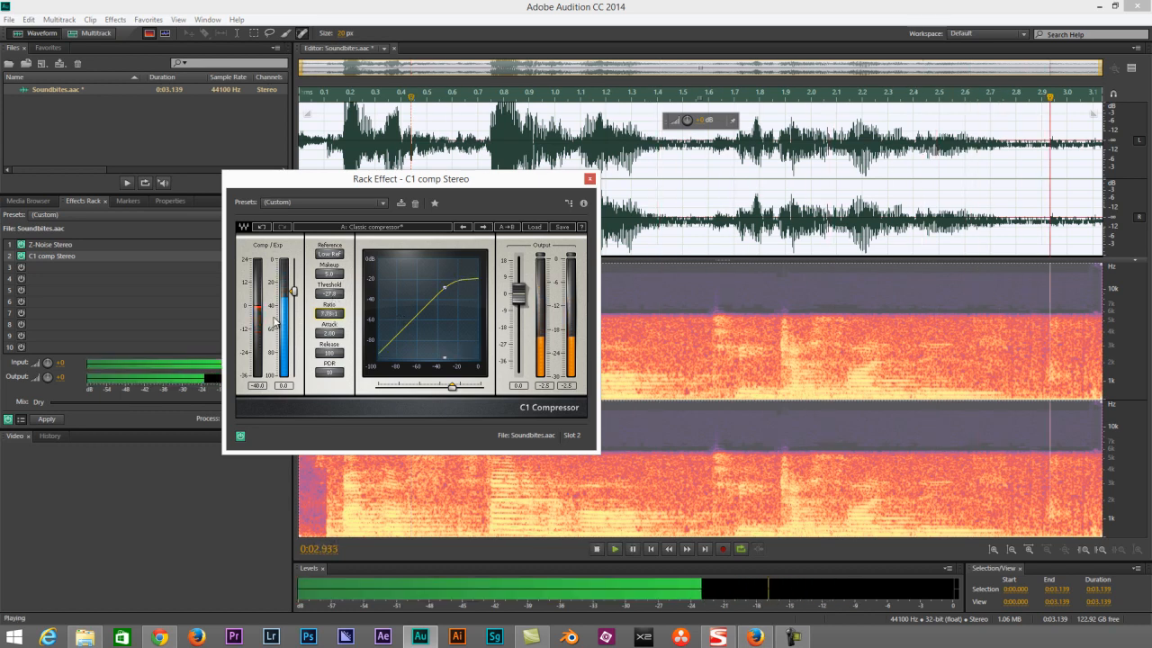
key("space")
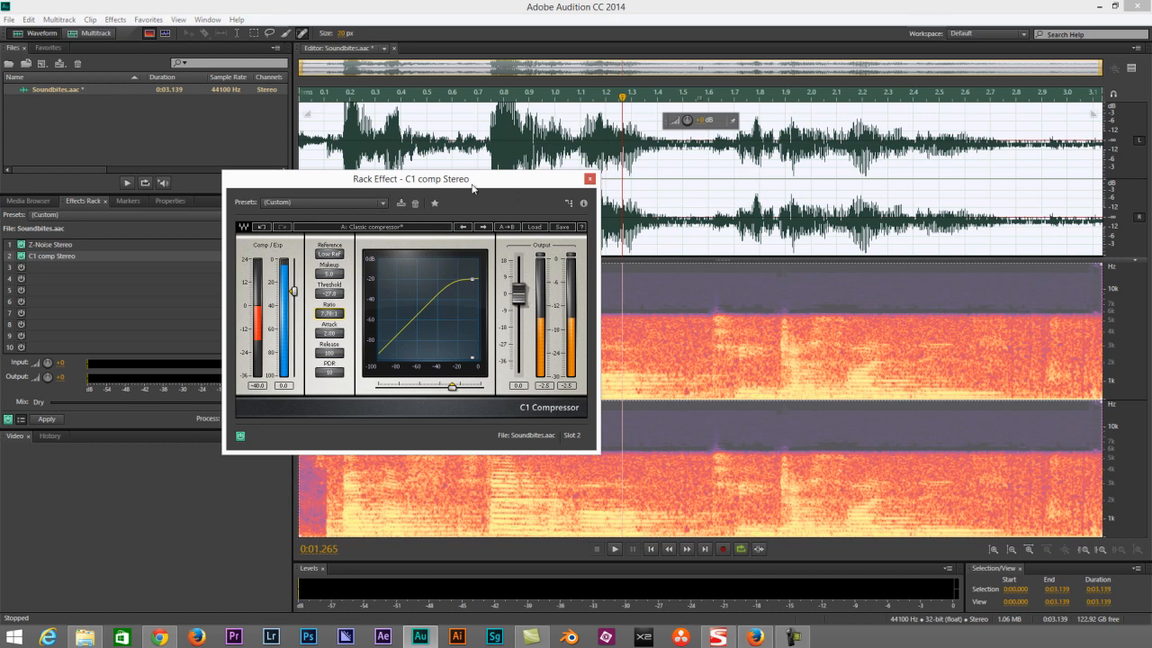
- Close the compressor window and apply the effects rack to Soundbites.aac, undoing and reapplying it once to compare the waveform
left_click(589, 178)
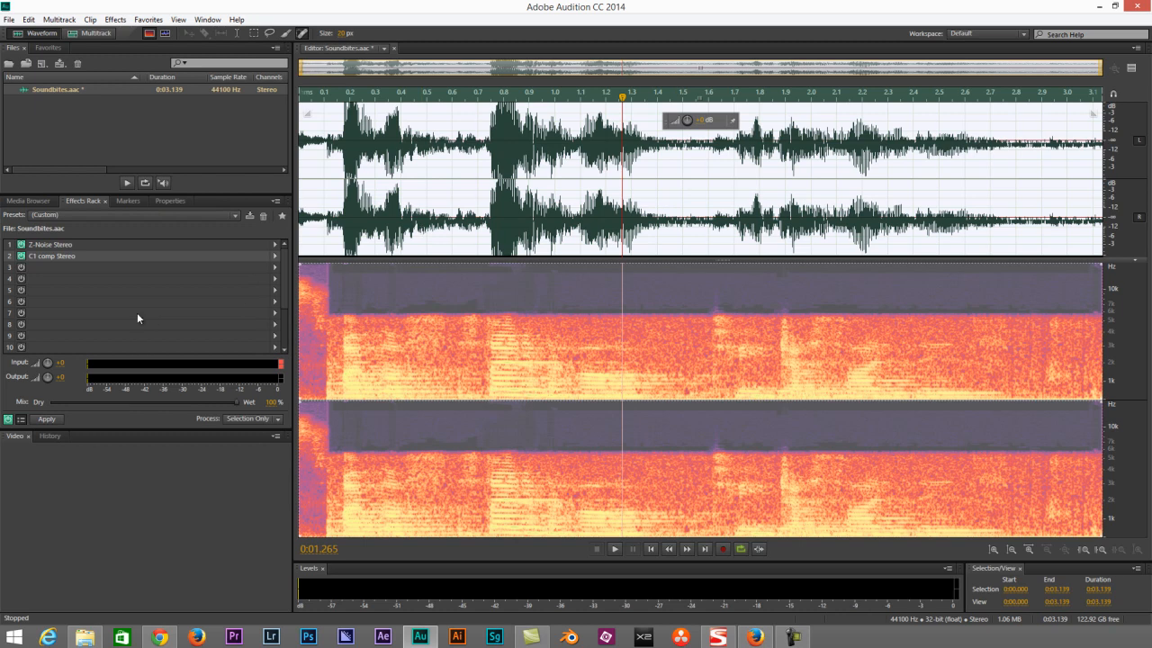
left_click(47, 419)
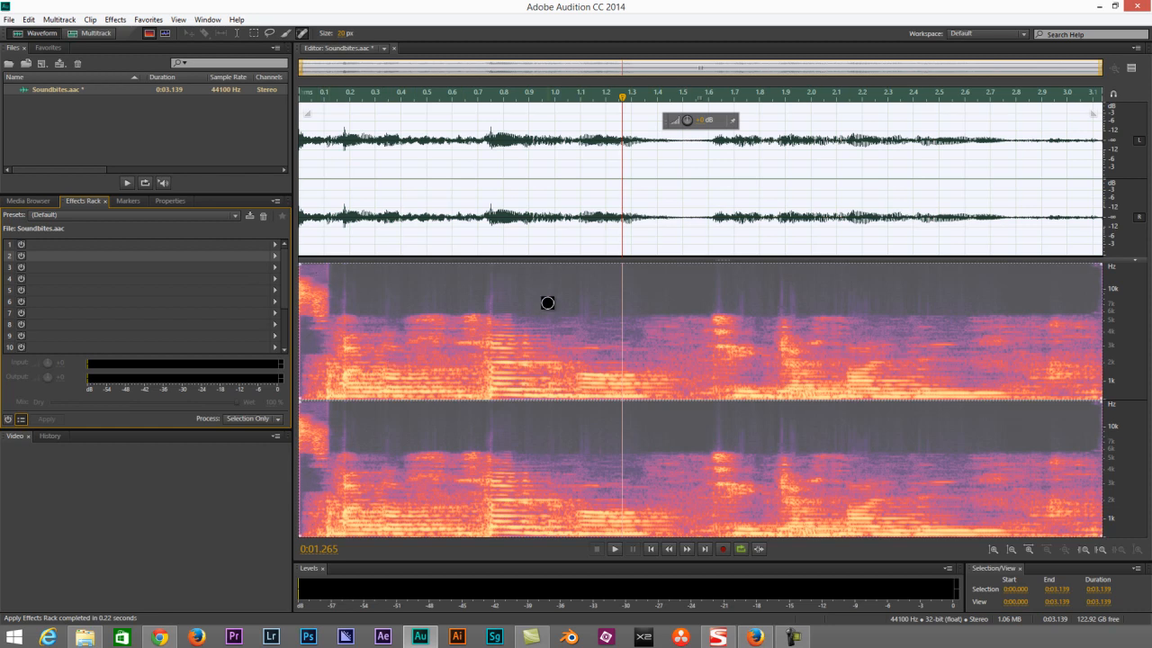
key("ctrl+z")
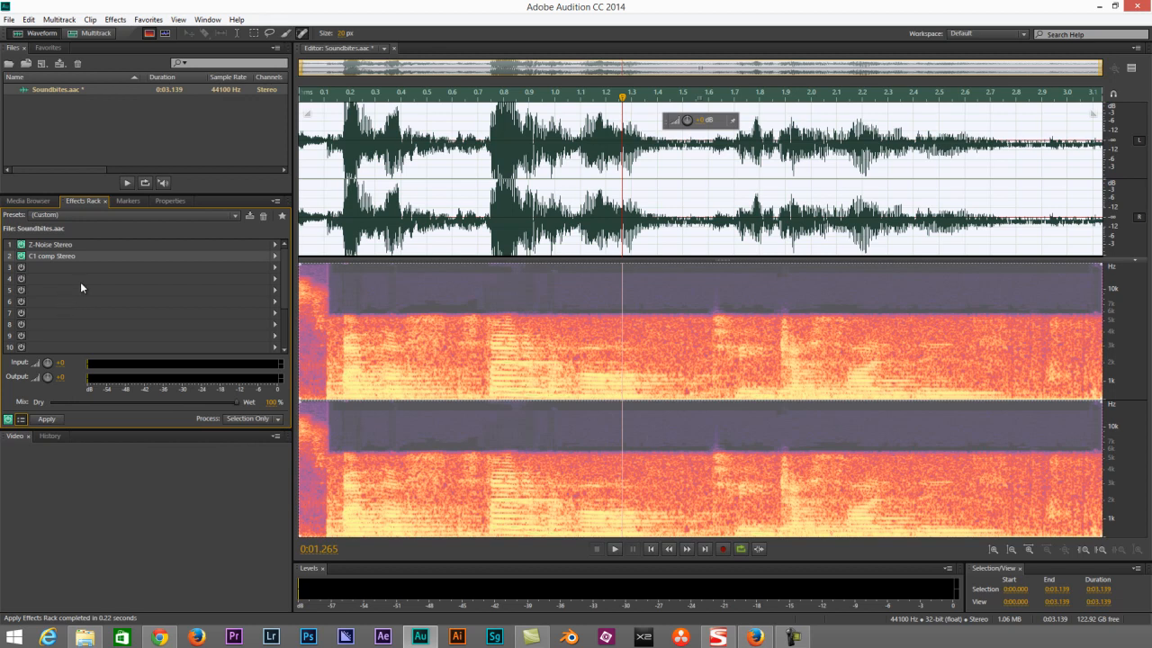
left_click(43, 421)
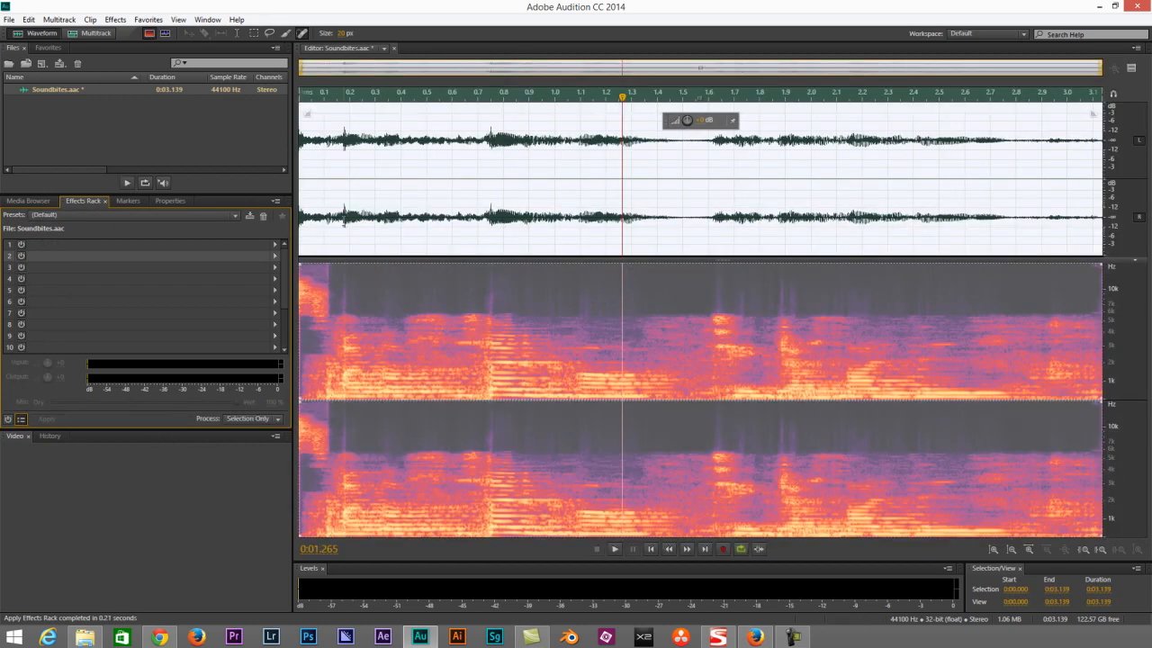
- Create a 44100 Hz, 32-bit stereo multitrack session named Untitled Session 2 and place Soundbites.aac at the start of Track 1
left_click(93, 34)
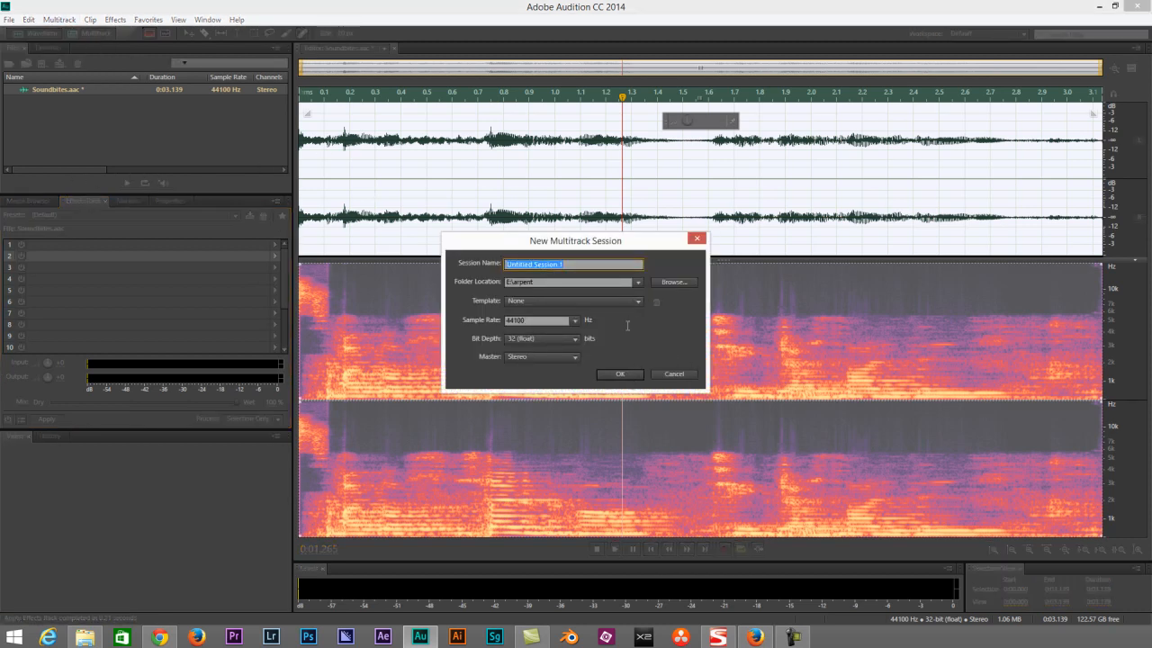
left_click(582, 264)
left_click(620, 374)
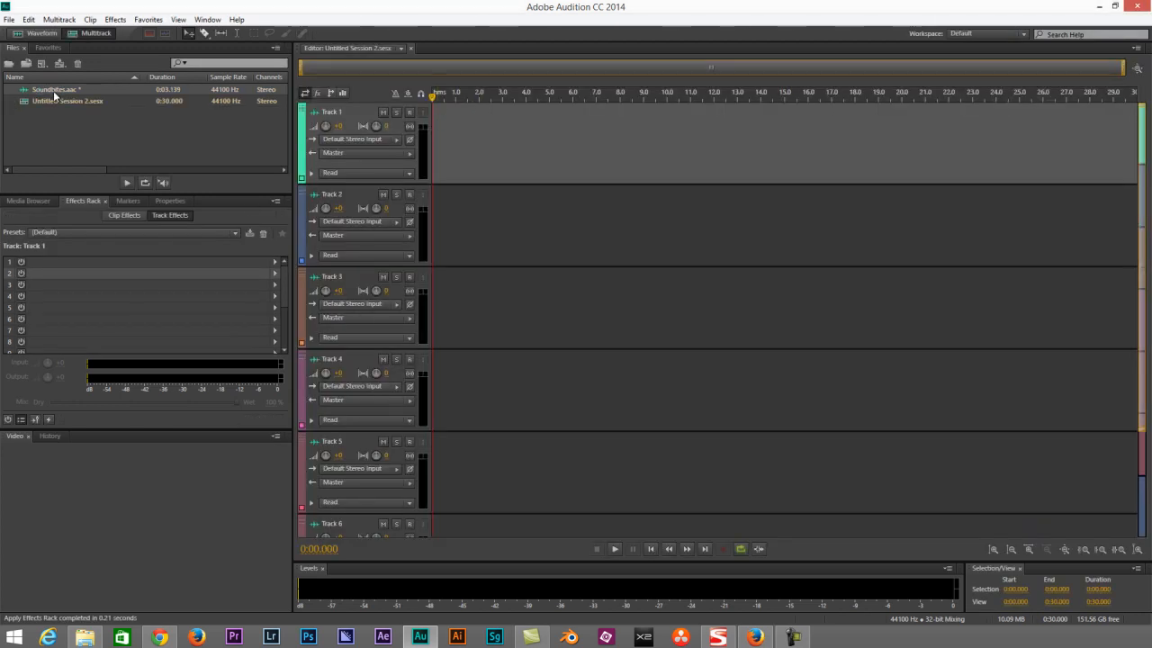
left_click_drag(54, 93, 415, 121)
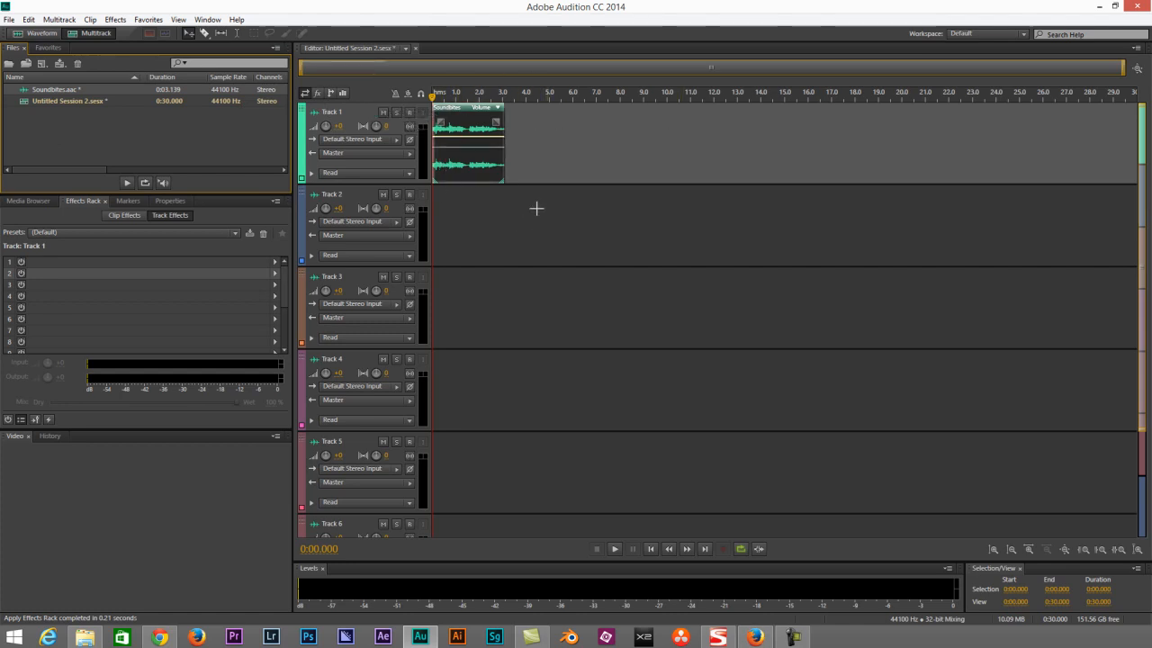
- Play the Soundbites clip on Track 1, then replay it from near its beginning
key("space")
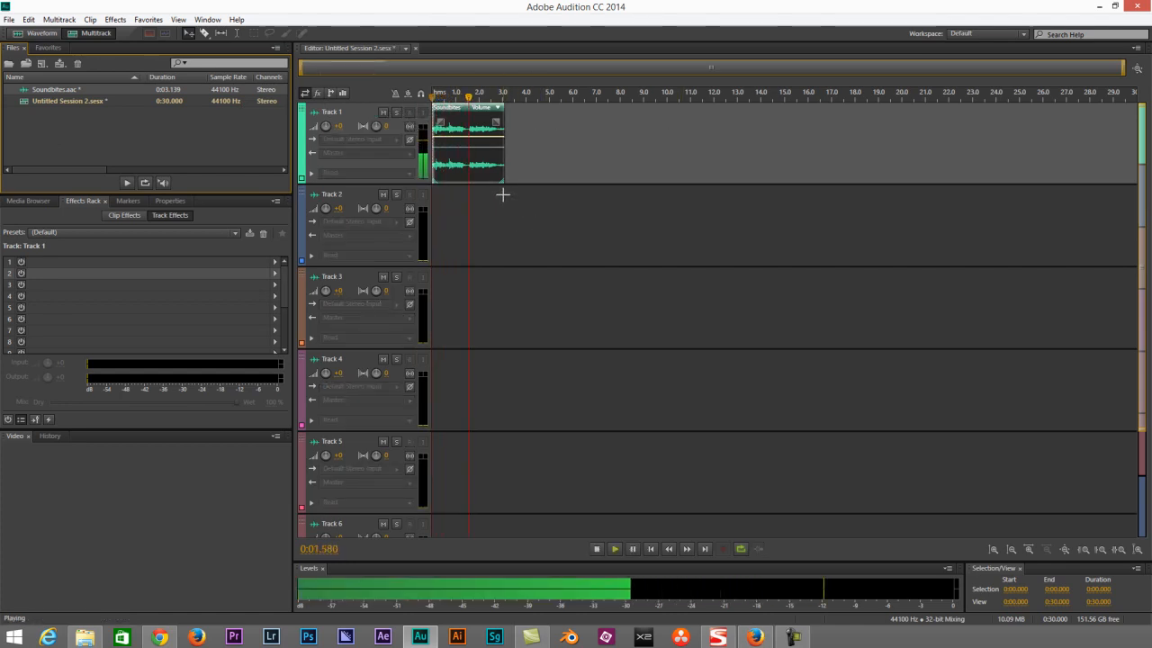
key("space")
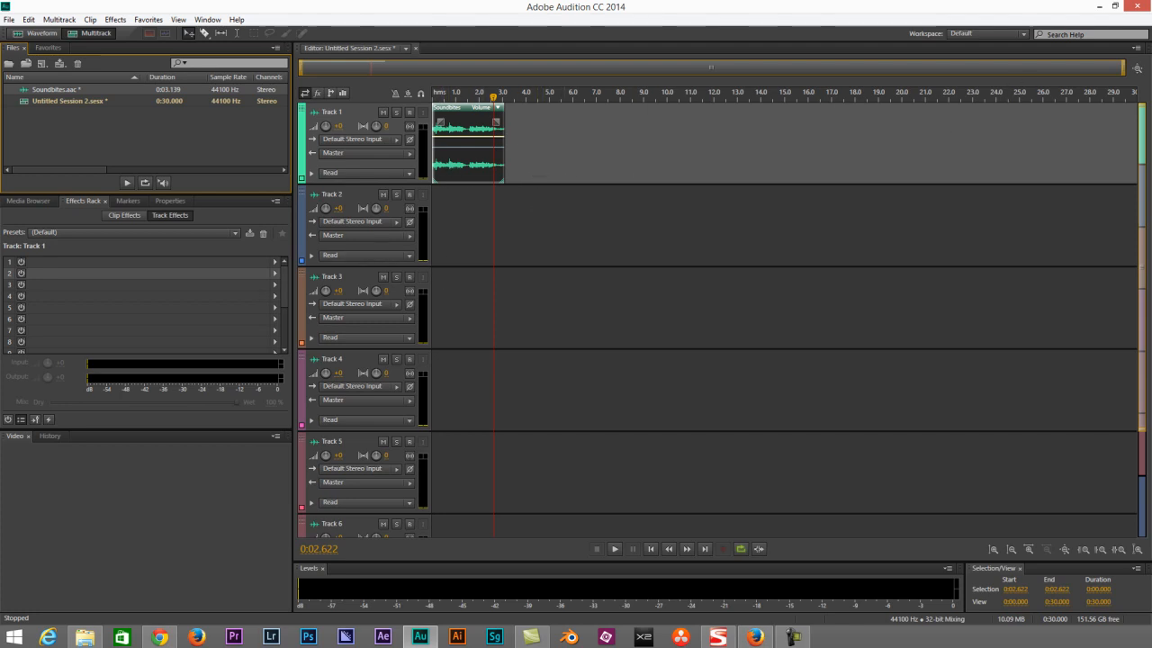
mouse_move(1151, 50)
left_mouse_down()
mouse_move(213, 10)
mouse_move(720, 12)
mouse_move(1151, 45)
left_mouse_up()
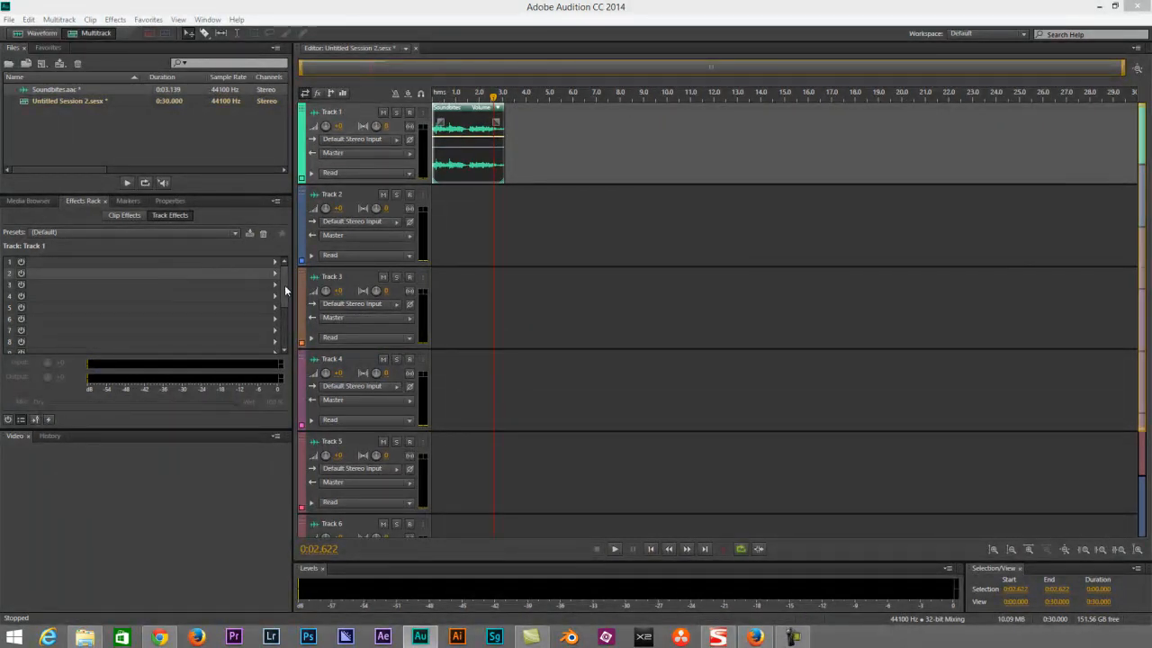
left_click(435, 95)
key("space")
key("space")
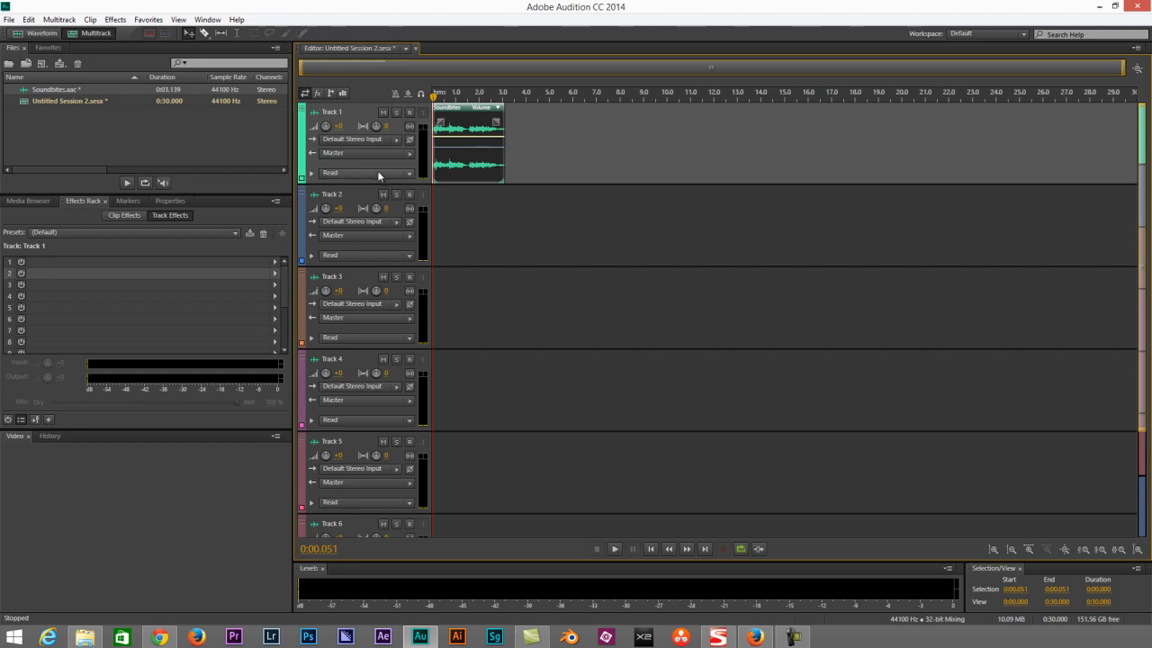
- Add a Parametric Equalizer to slot 1 of Track 1's effects rack
left_click(276, 262)
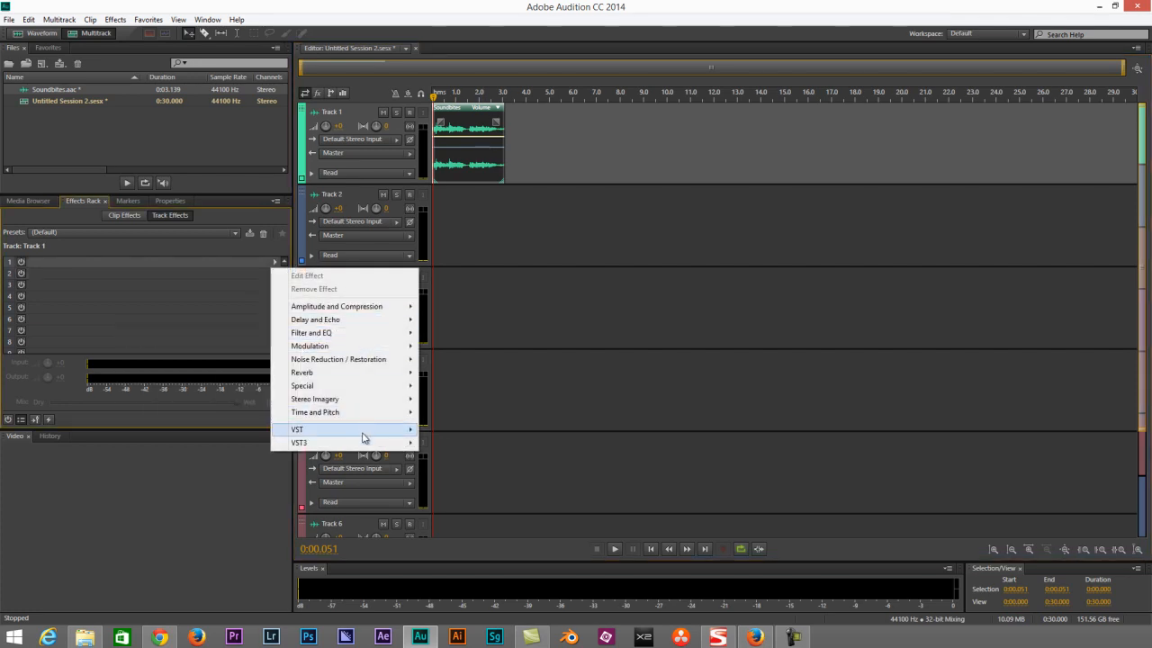
mouse_move(361, 447)
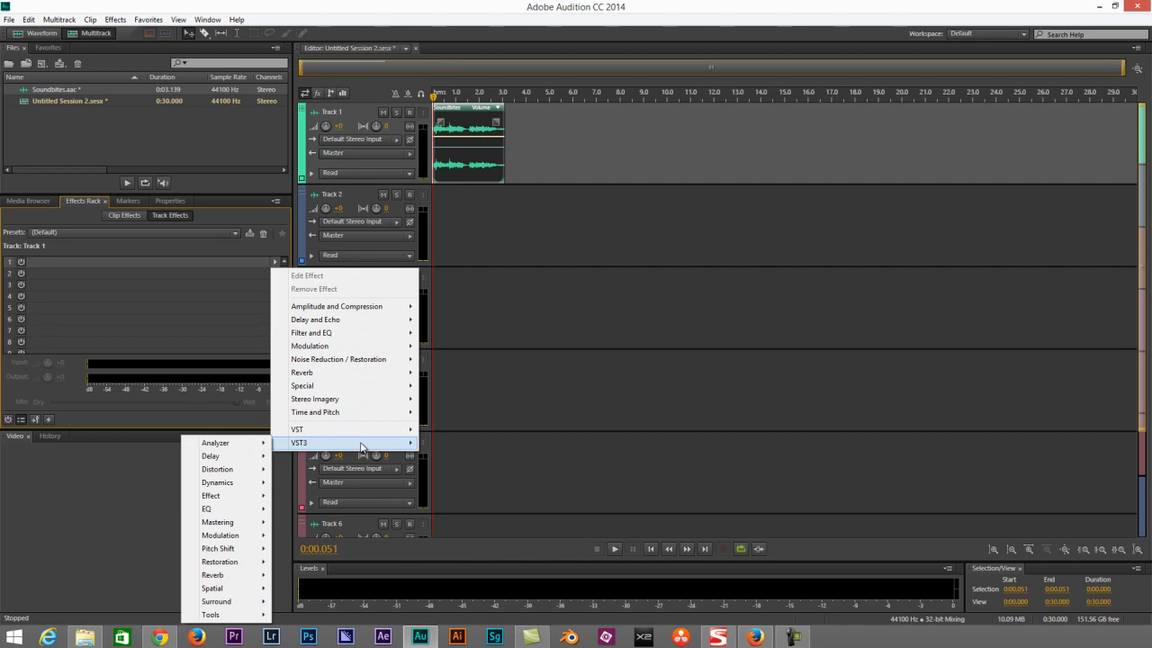
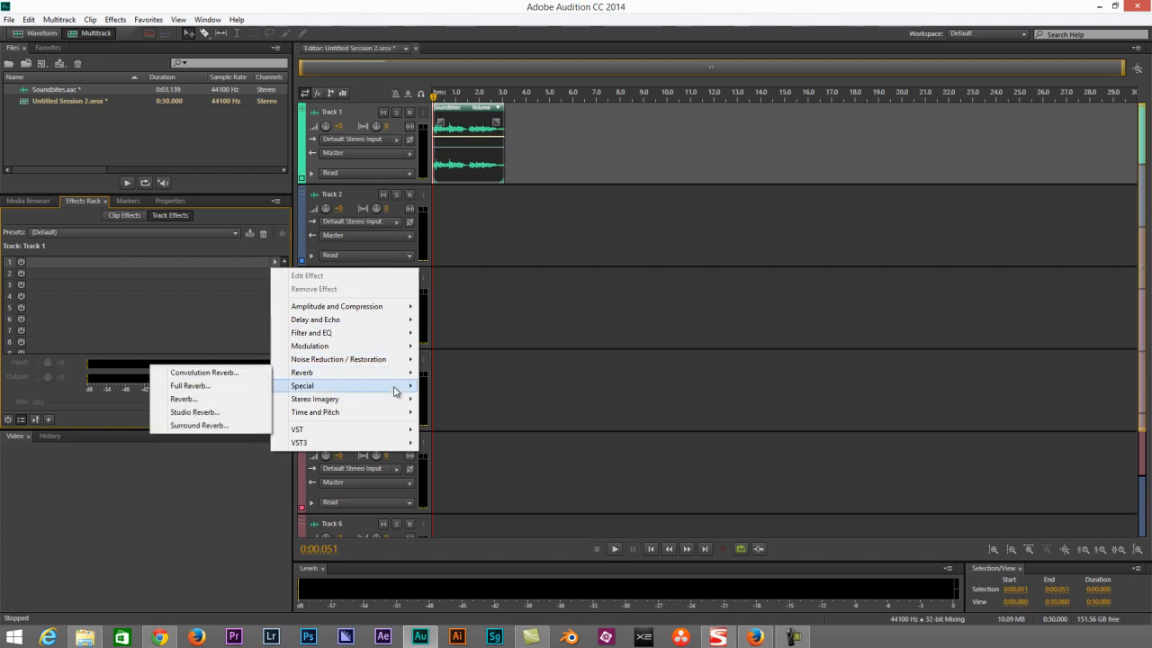
mouse_move(386, 444)
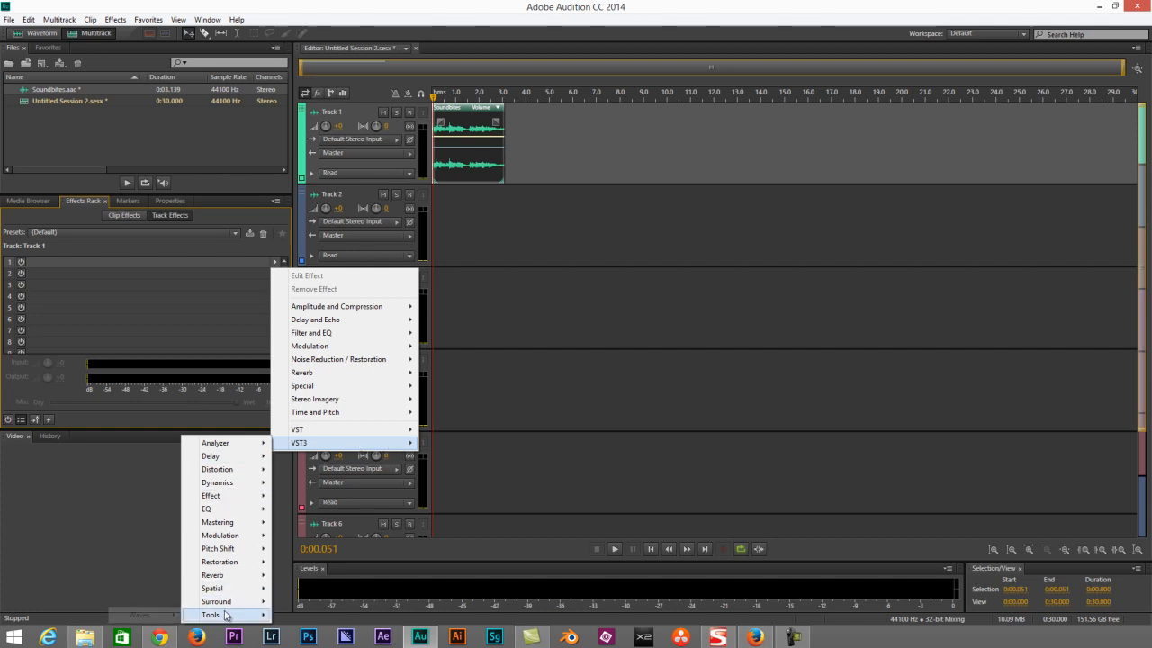
mouse_move(217, 512)
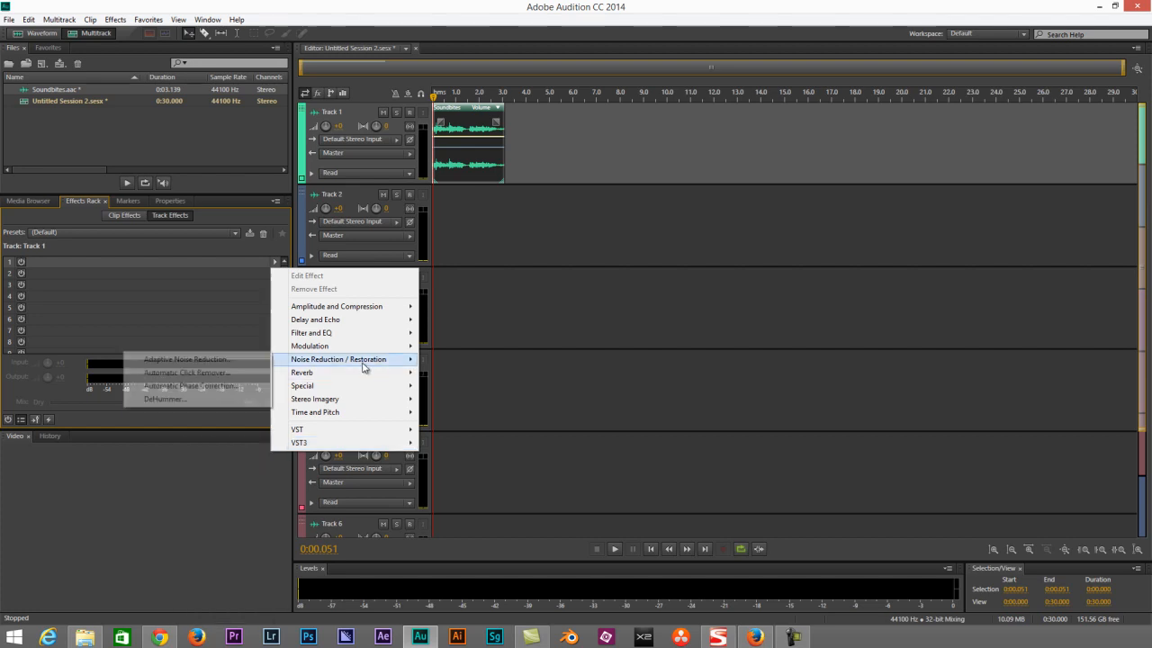
mouse_move(350, 447)
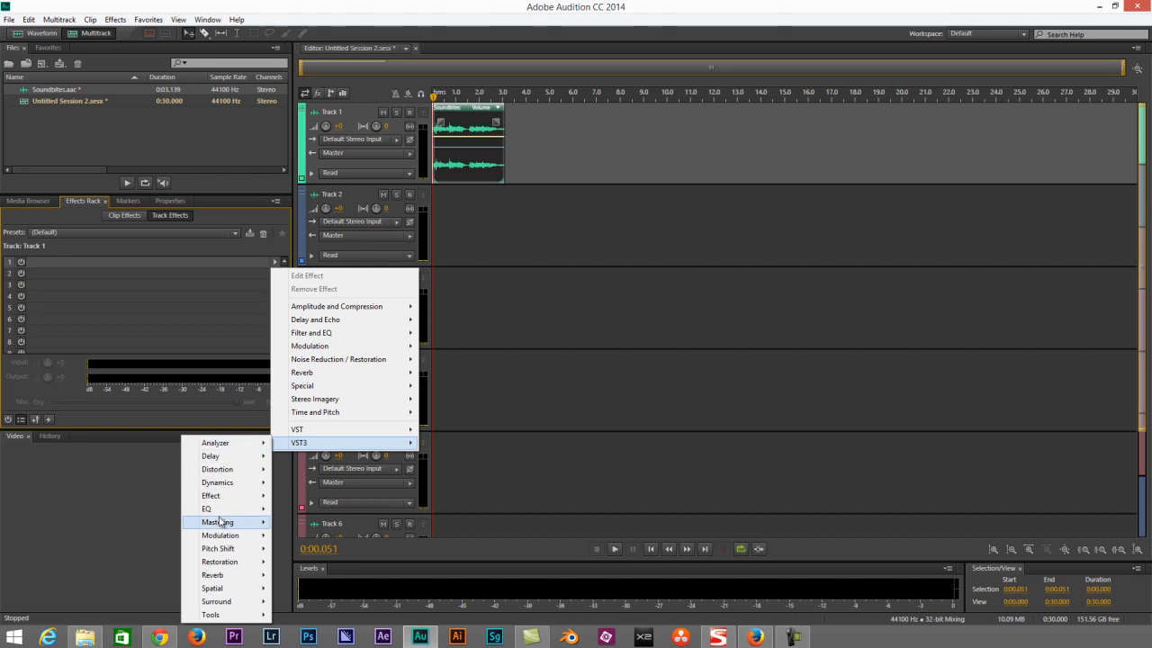
mouse_move(162, 510)
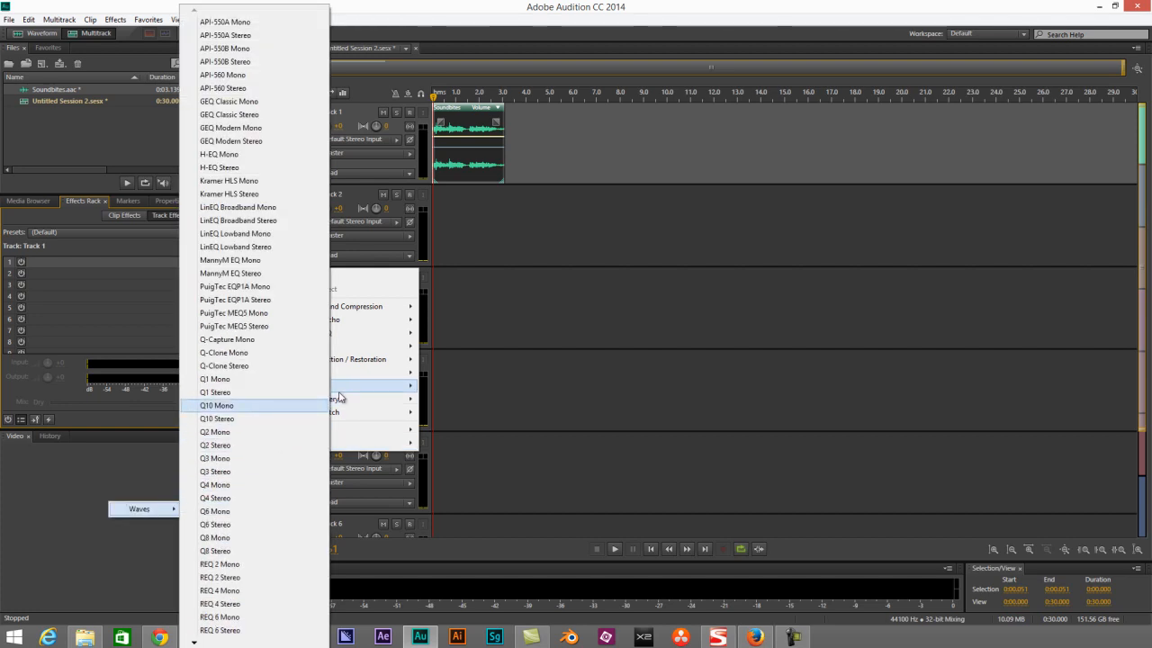
mouse_move(367, 358)
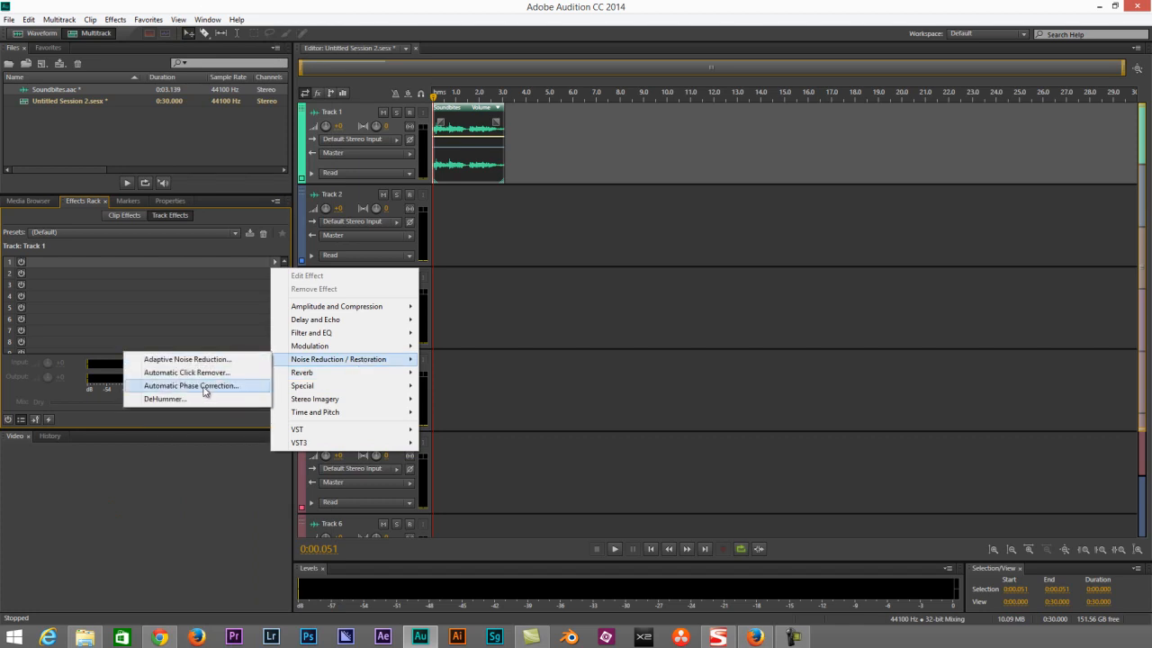
mouse_move(333, 335)
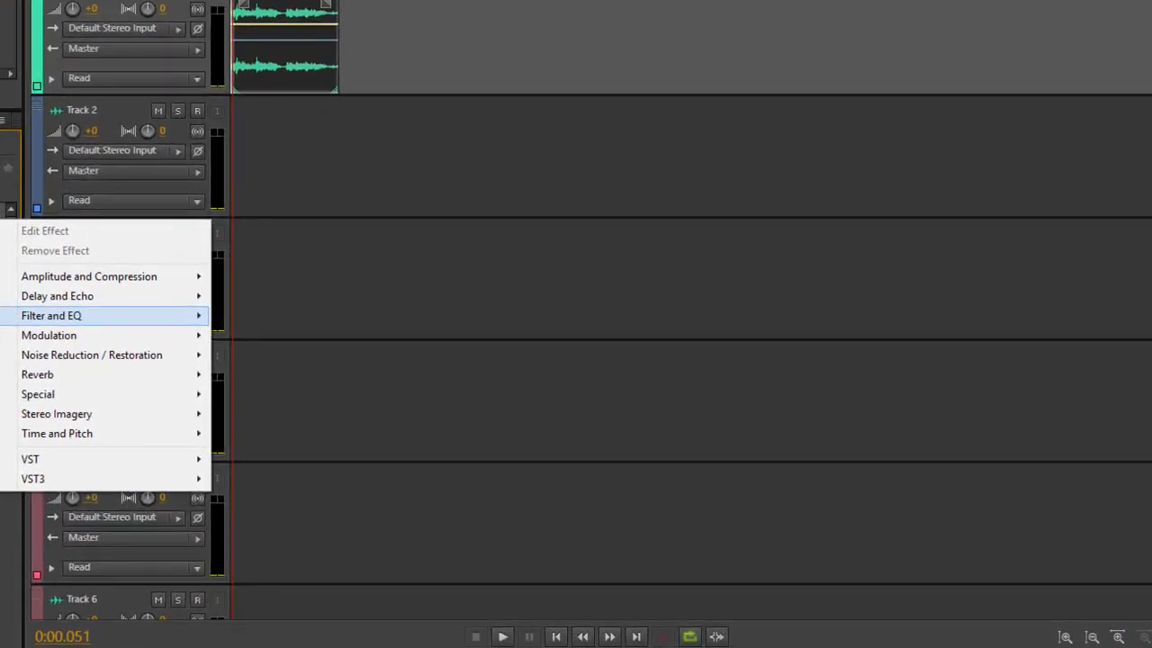
left_click(2, 414)
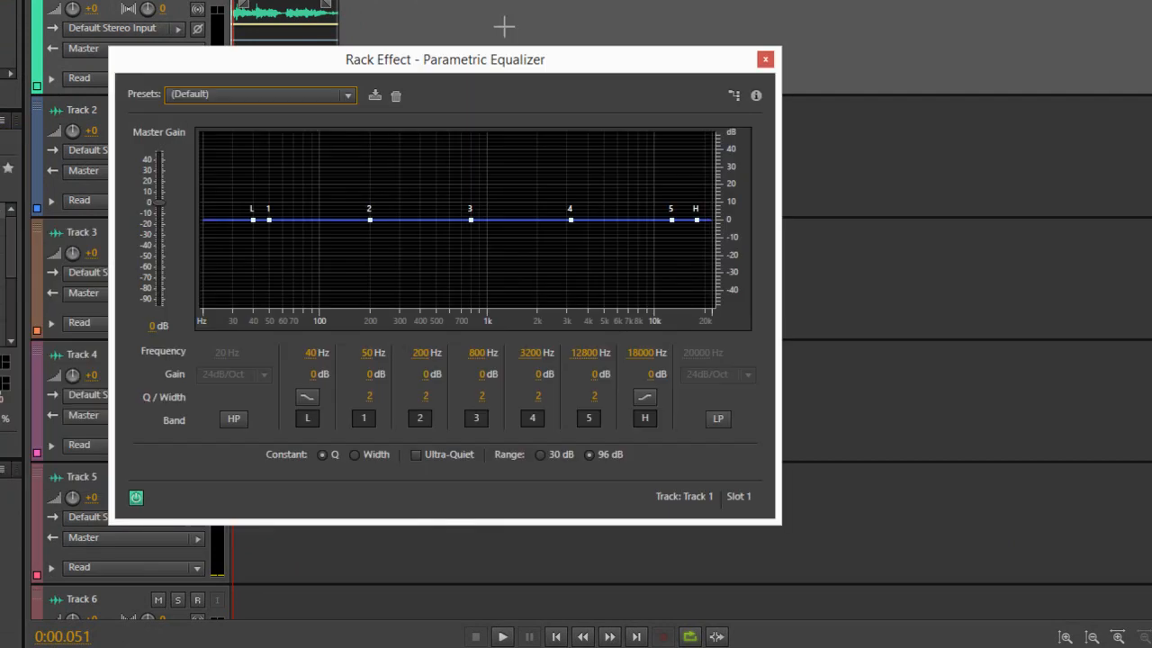
- Lower the equalizer's low shelf to about -14.7 dB at 52 Hz and its high shelf to about -11.6 dB at 9214 Hz
left_click_drag(566, 60, 743, 176)
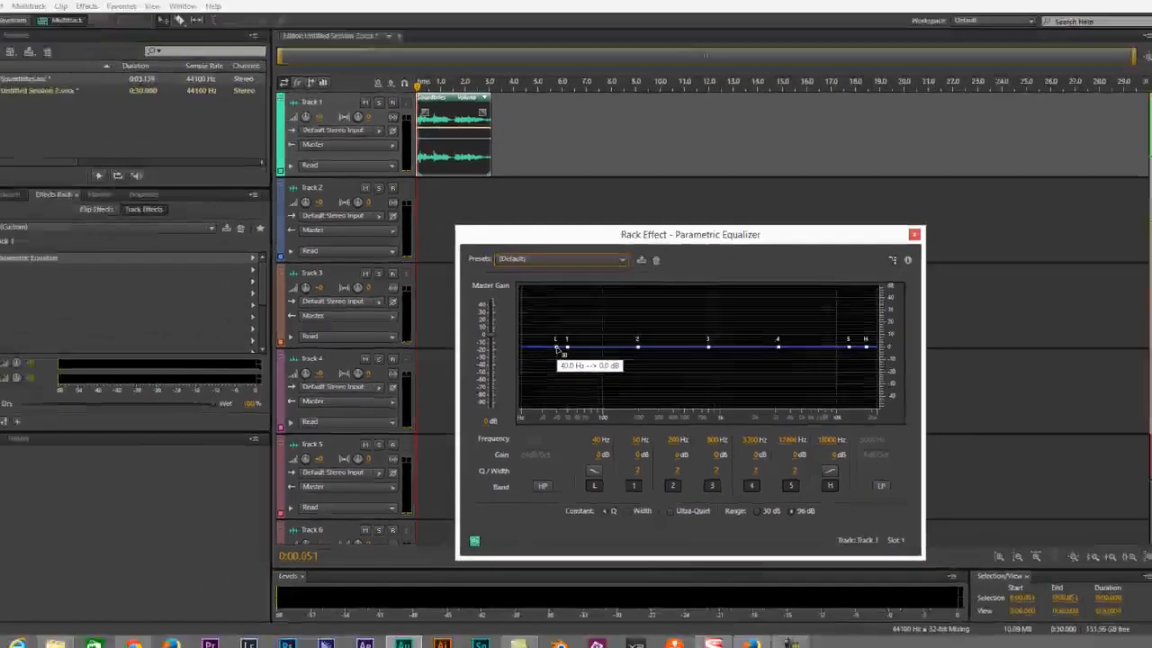
left_click_drag(431, 338, 446, 354)
left_click_drag(578, 363, 583, 359)
left_click(602, 467)
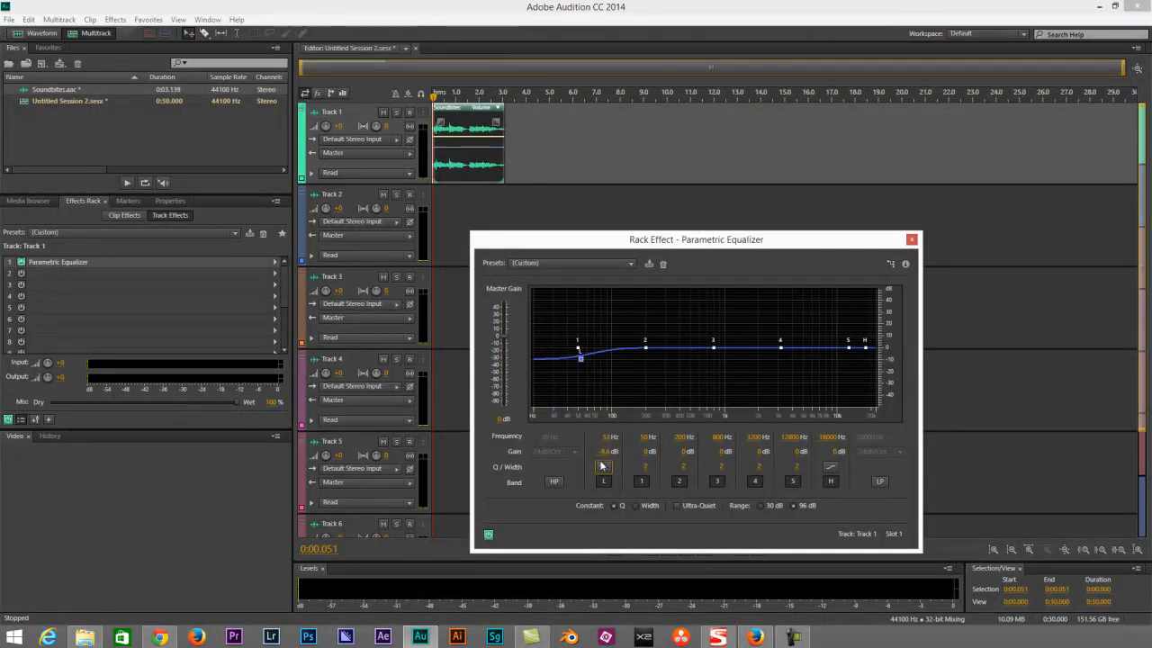
left_click_drag(585, 360, 580, 362)
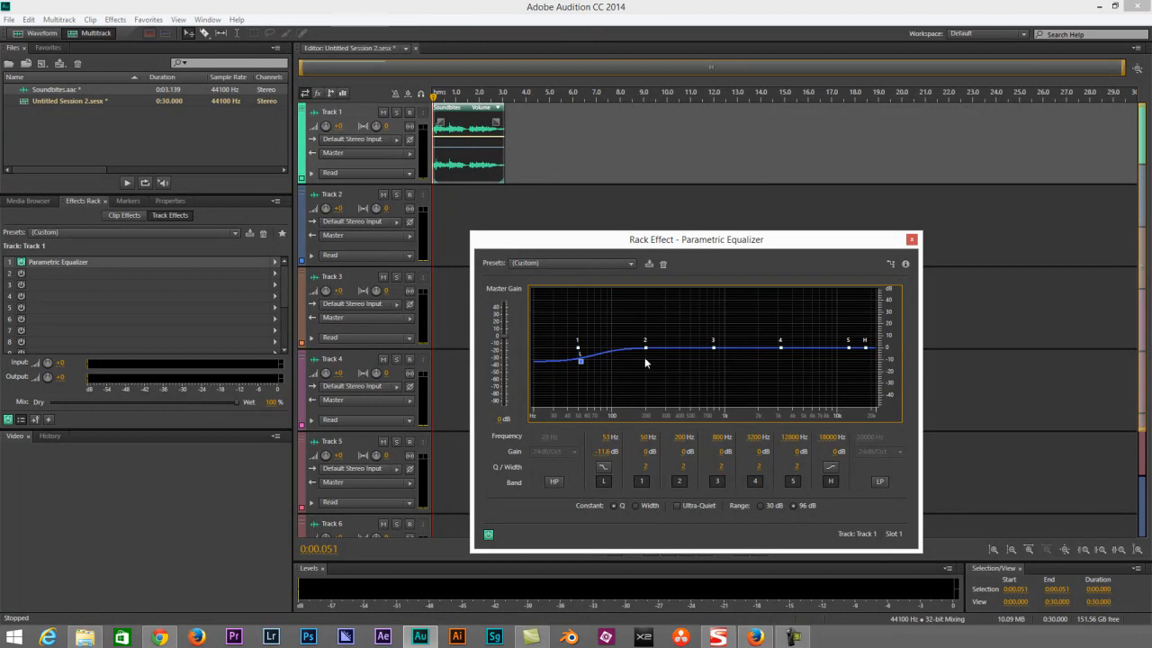
left_click_drag(582, 365, 583, 368)
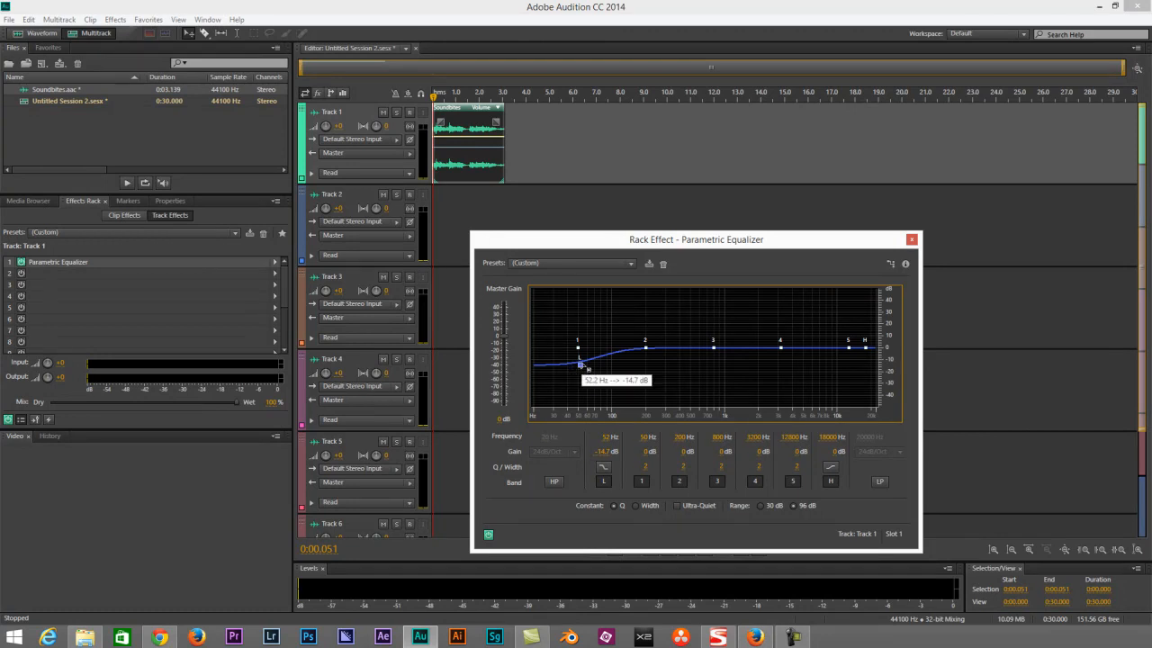
left_click_drag(865, 348, 834, 360)
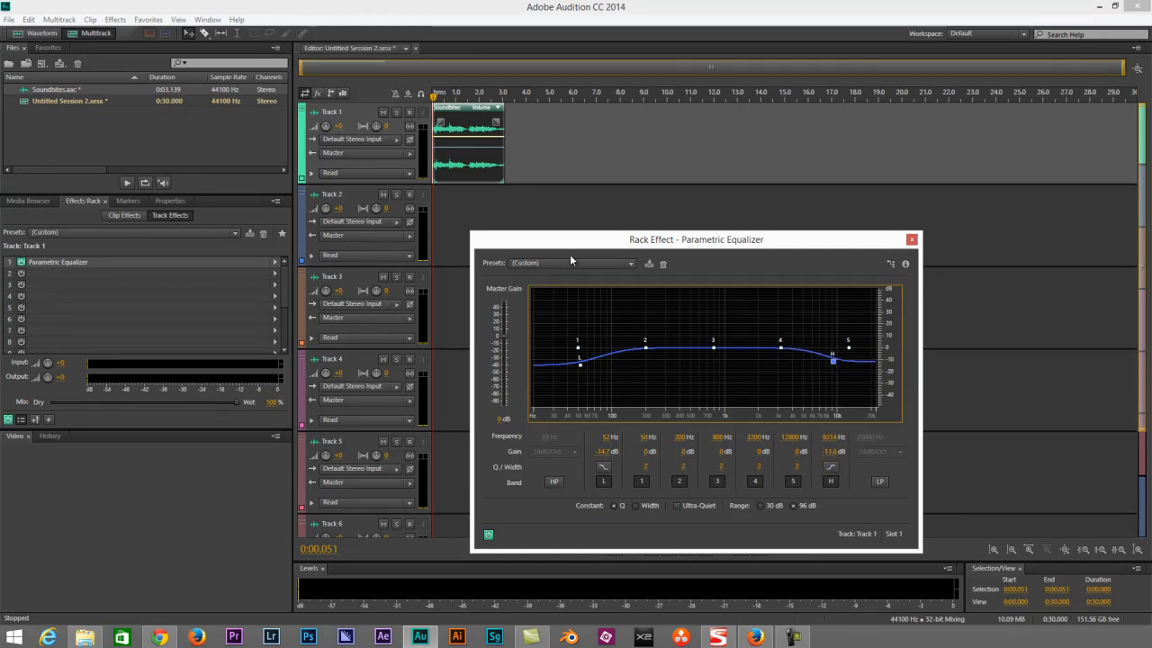
- While auditioning the clip, boost equalizer band 4 to about 6.6 dB near 2902 Hz
key("space")
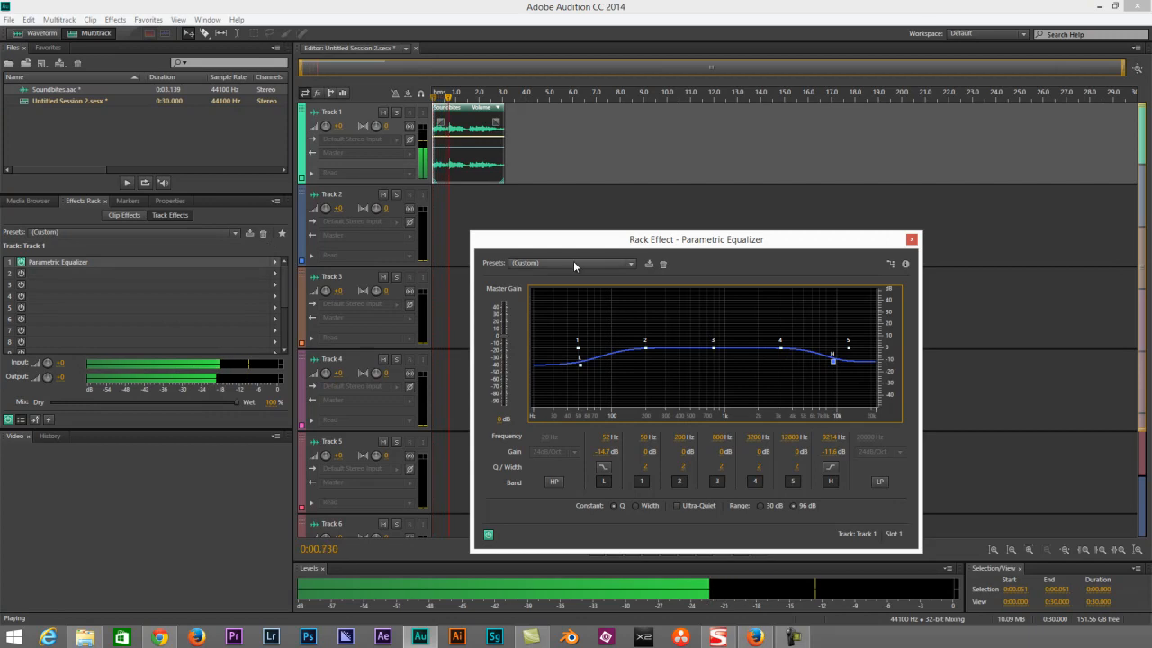
left_click_drag(781, 349, 776, 343)
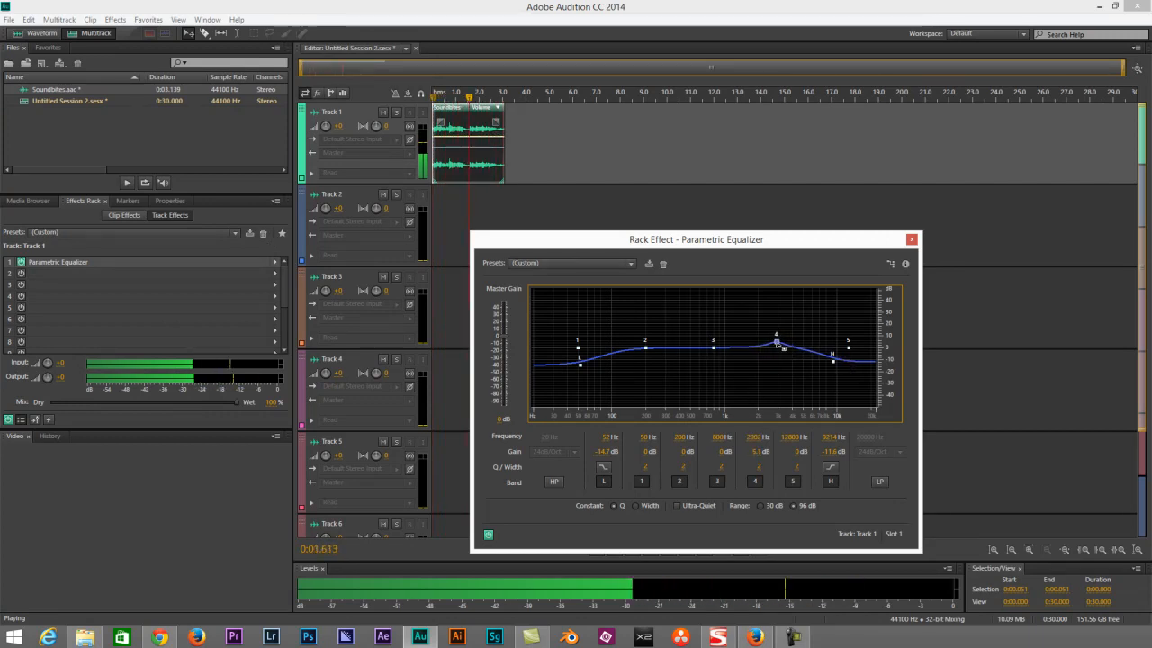
key("space")
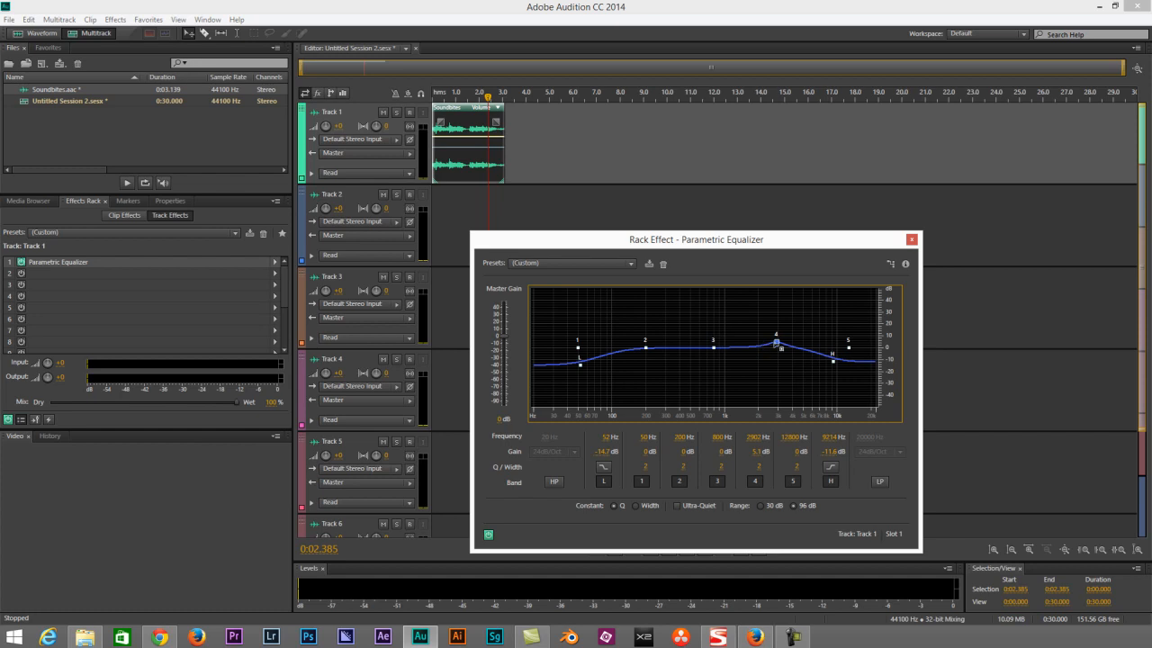
left_click_drag(779, 344, 775, 339)
key("space")
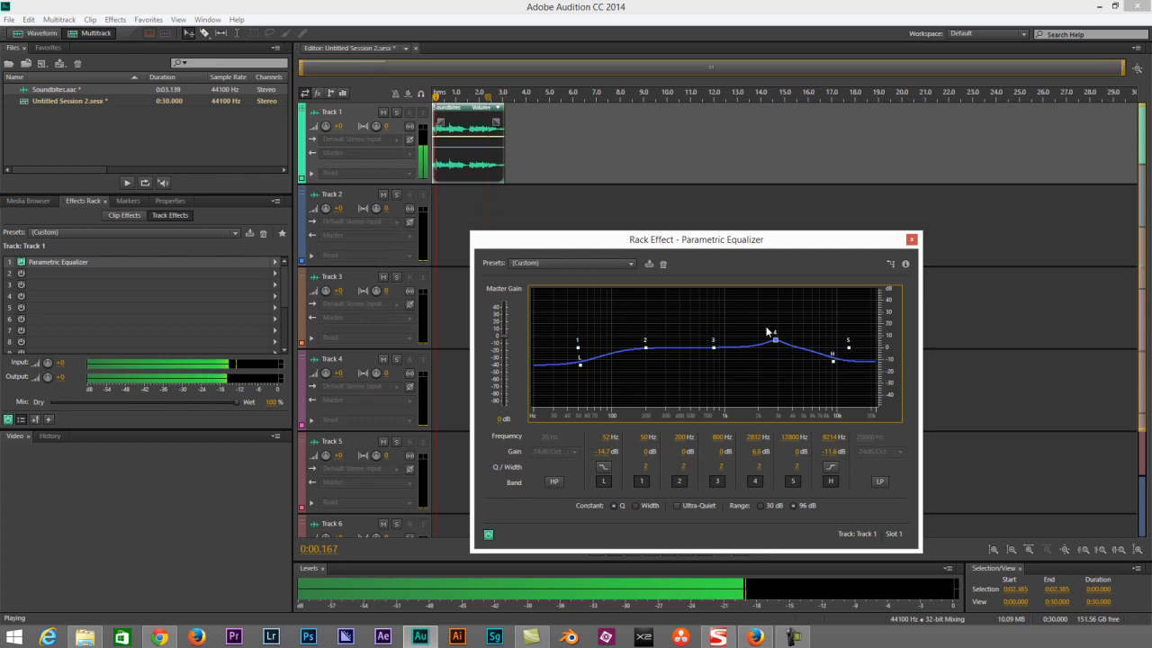
mouse_move(775, 339)
left_mouse_down()
mouse_move(793, 338)
mouse_move(762, 341)
mouse_move(779, 347)
left_mouse_up()
key("space")
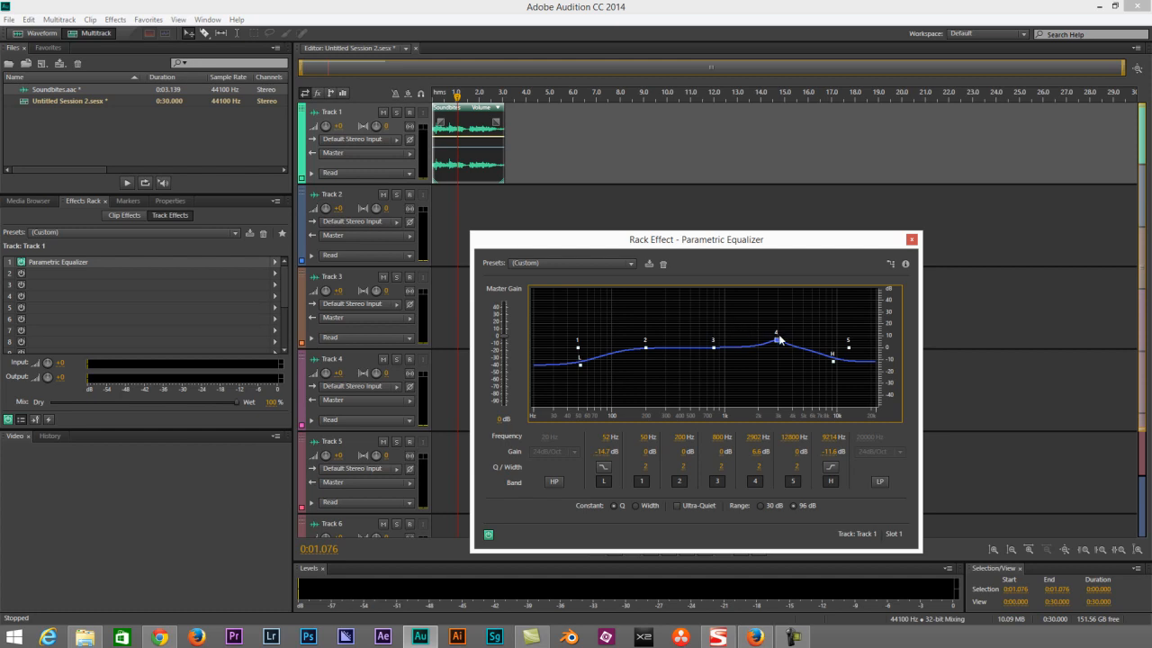
- Cut equalizer band 3 to about -8.6 dB near 960 Hz and narrow its Q to about 7.1
mouse_move(780, 344)
mouse_move(714, 348)
left_click_drag(713, 348, 722, 353)
left_click(717, 437)
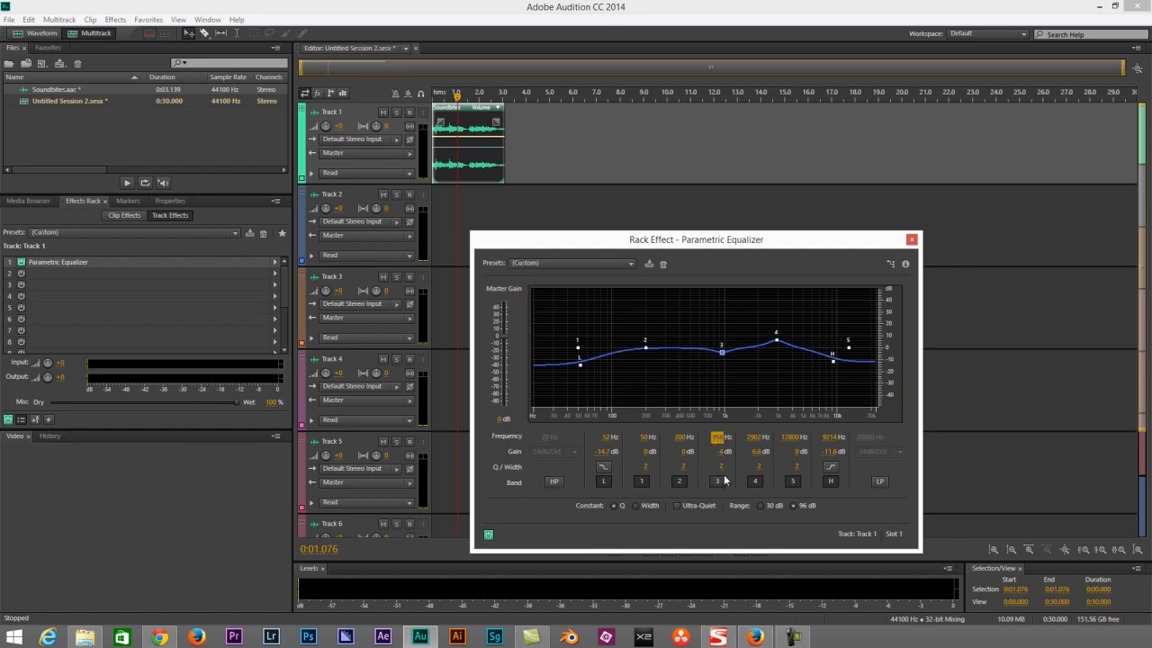
left_click(721, 466)
left_click_drag(722, 353, 724, 359)
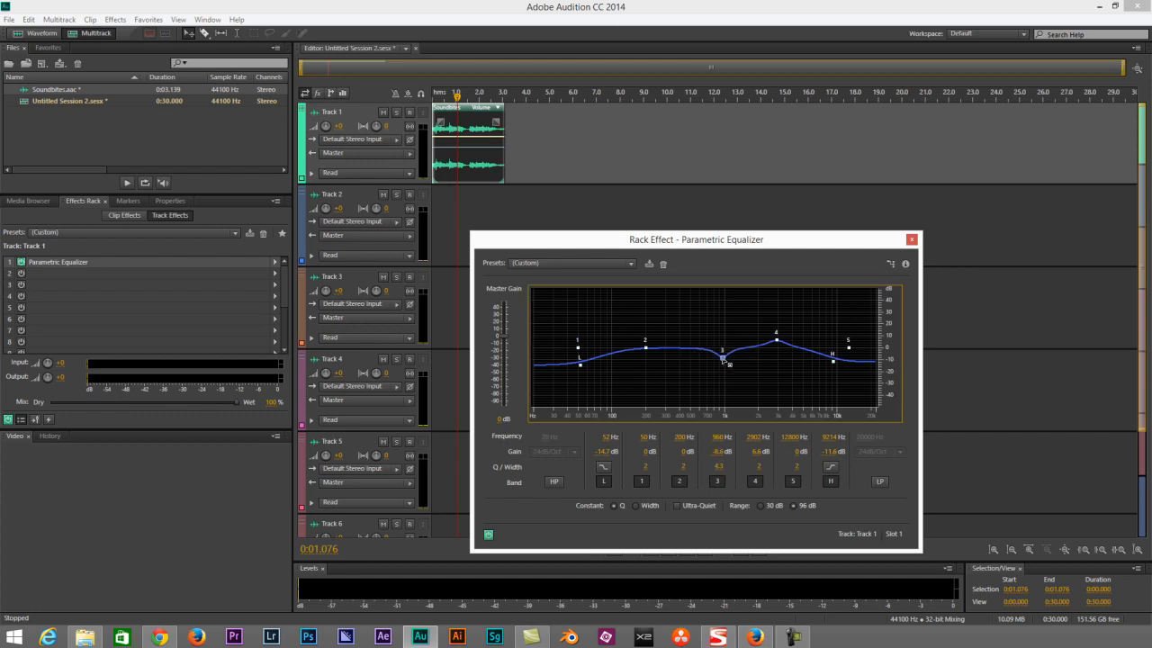
left_click_drag(719, 472, 731, 474)
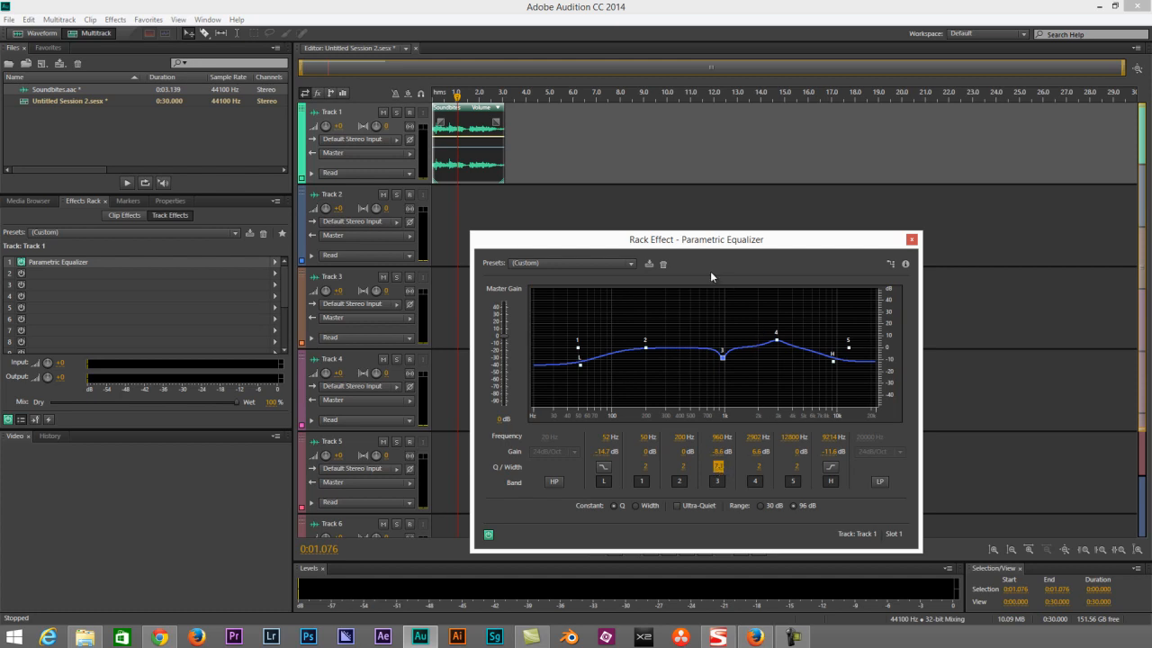
- During playback, move band 3 to about -7.1 dB at 1958 Hz and band 2 to about 4.5 dB at 689 Hz, and close the equalizer
key("space")
left_click_drag(722, 357, 765, 362)
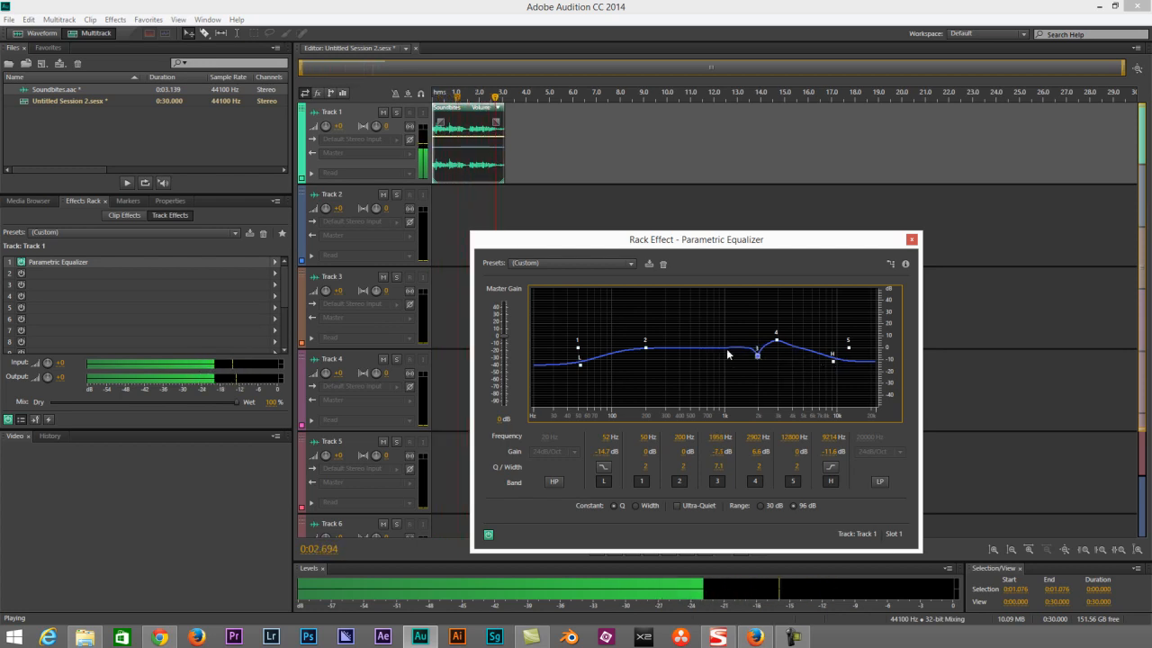
left_click_drag(653, 354, 707, 343)
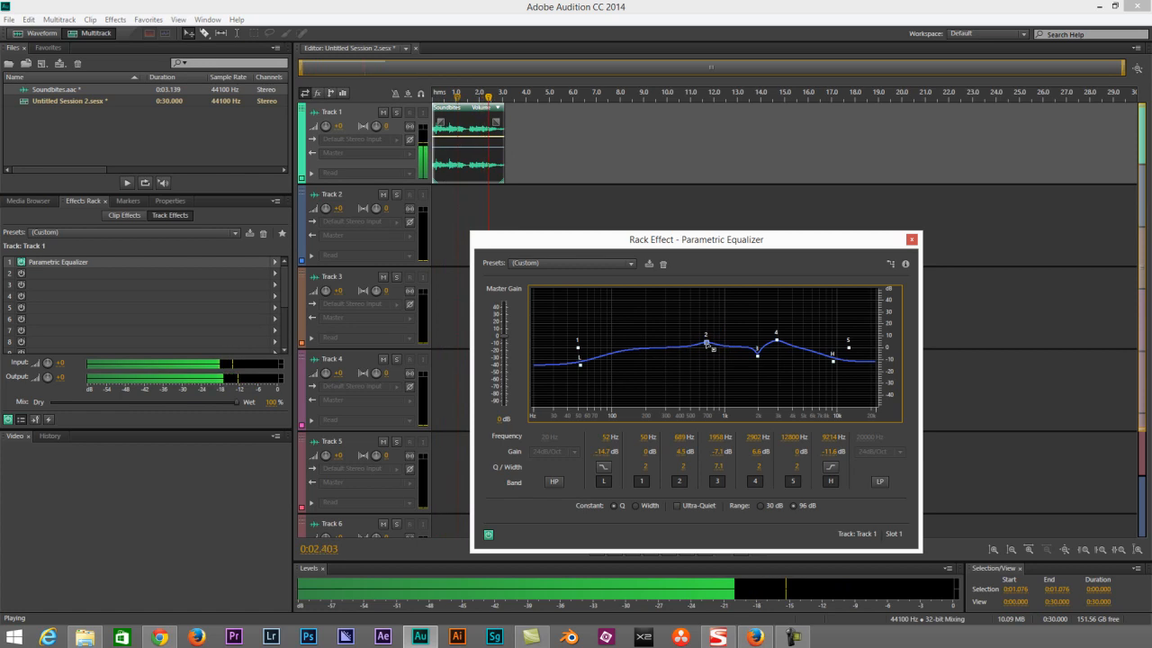
key("space")
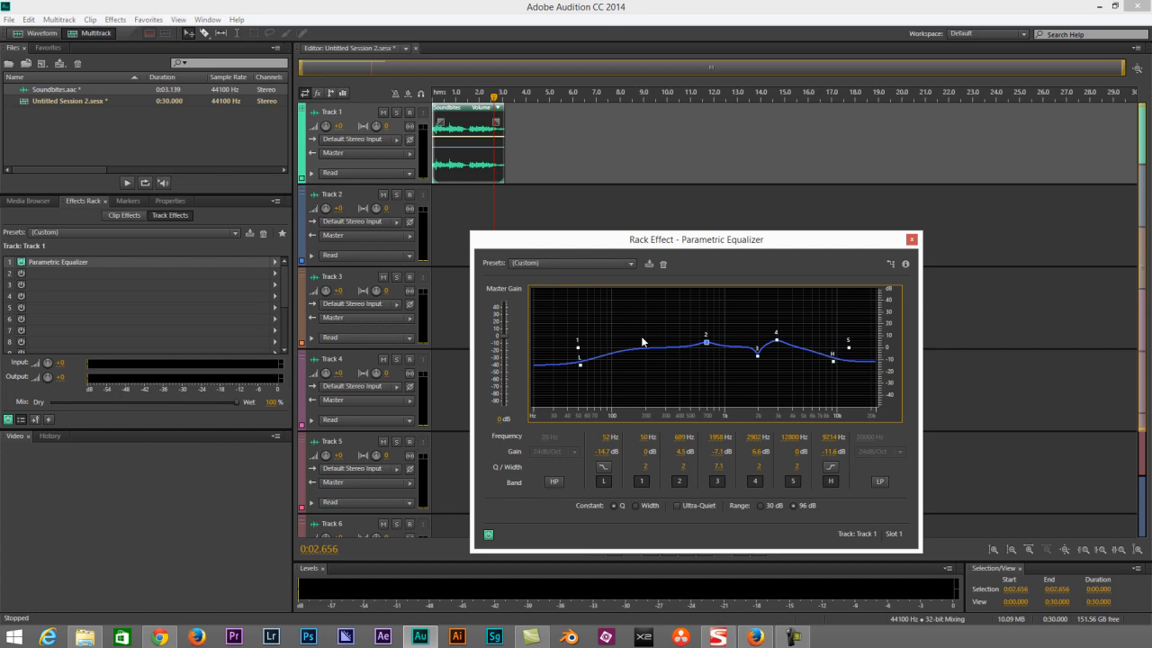
mouse_move(713, 348)
left_click(911, 240)
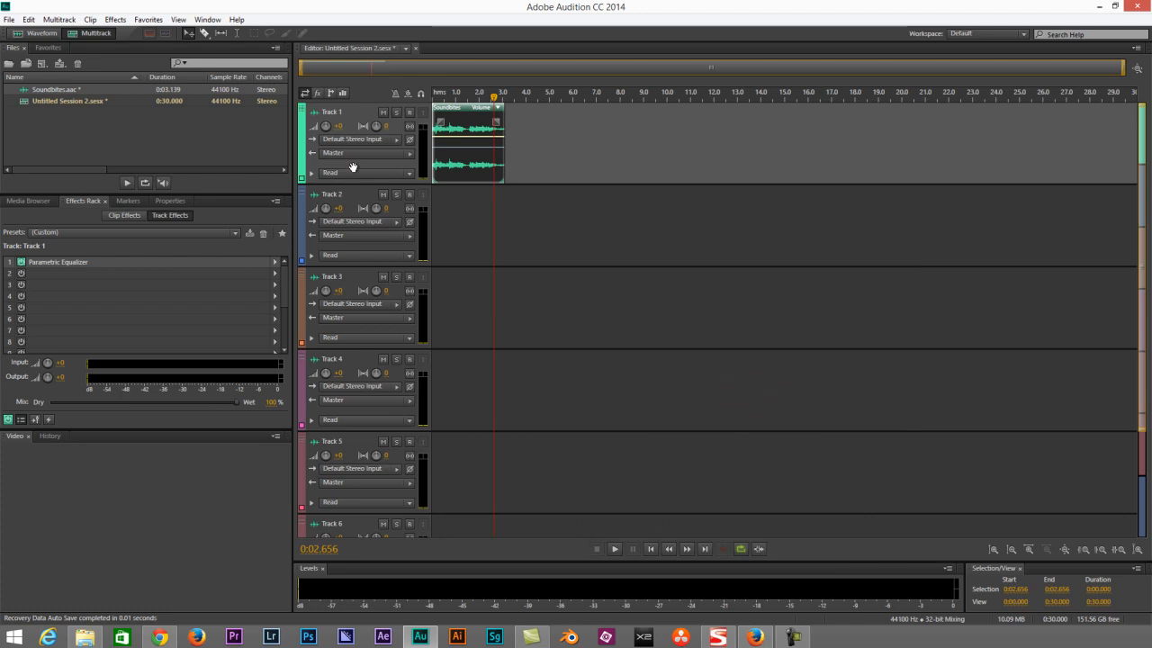
- Add the Waves RDeEsser Stereo effect to slot 2 of Track 1's rack and load its Female DeEss Split factory preset
left_click(441, 94)
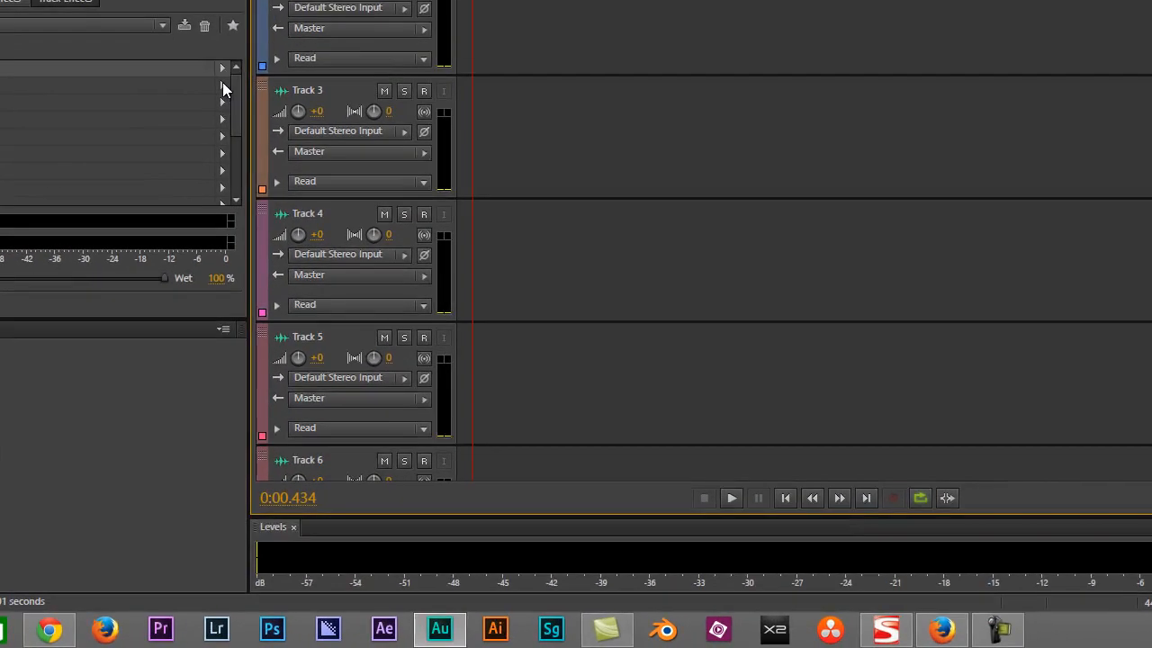
left_click(240, 146)
mouse_move(303, 396)
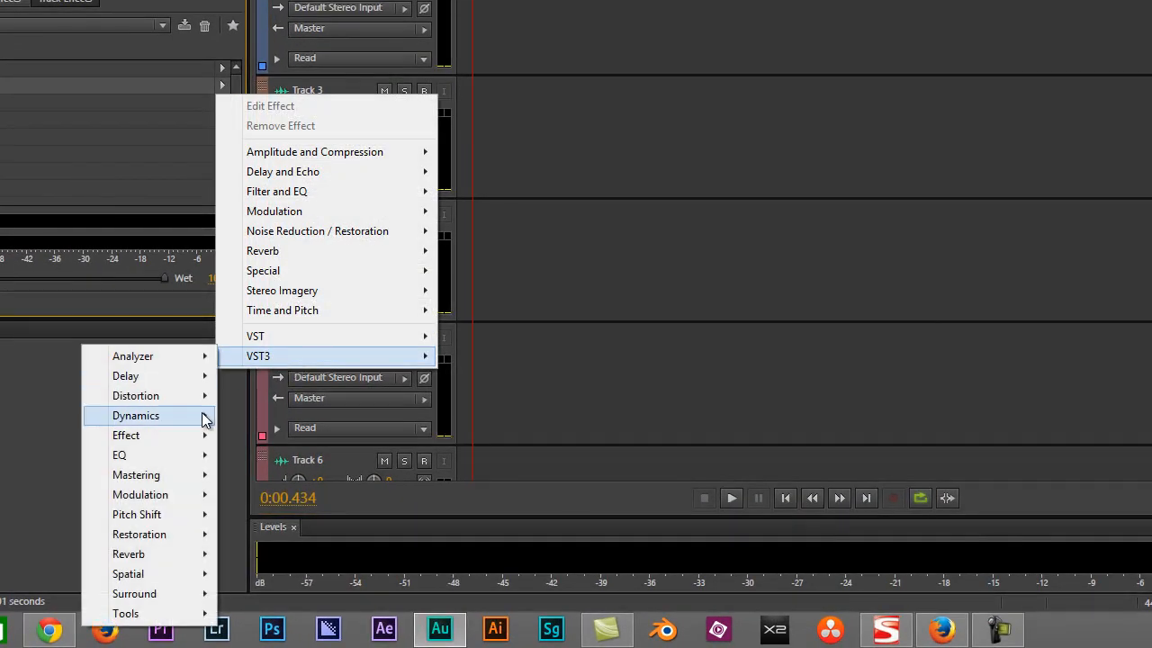
mouse_move(177, 477)
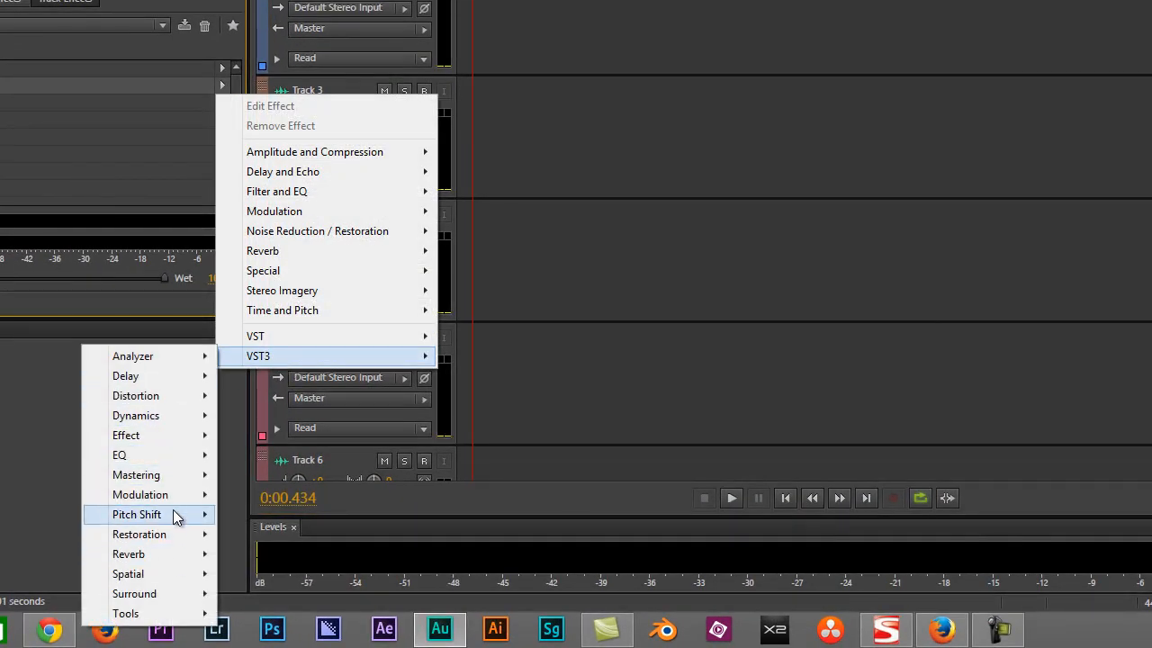
mouse_move(165, 414)
mouse_move(3, 412)
mouse_move(102, 639)
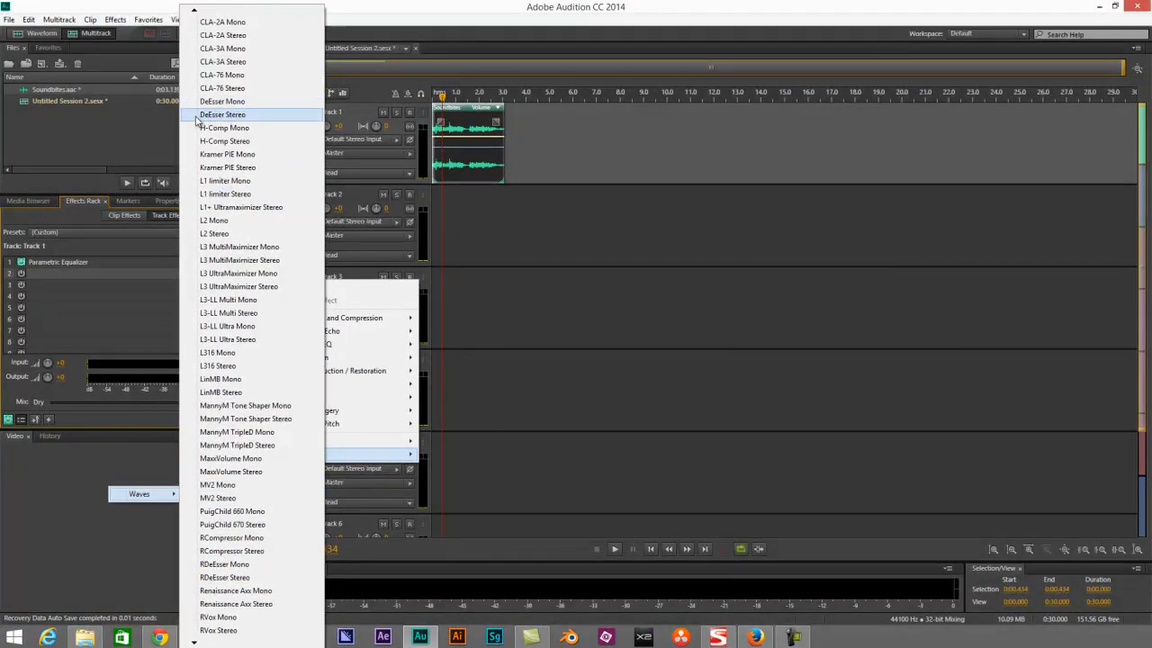
left_click(216, 577)
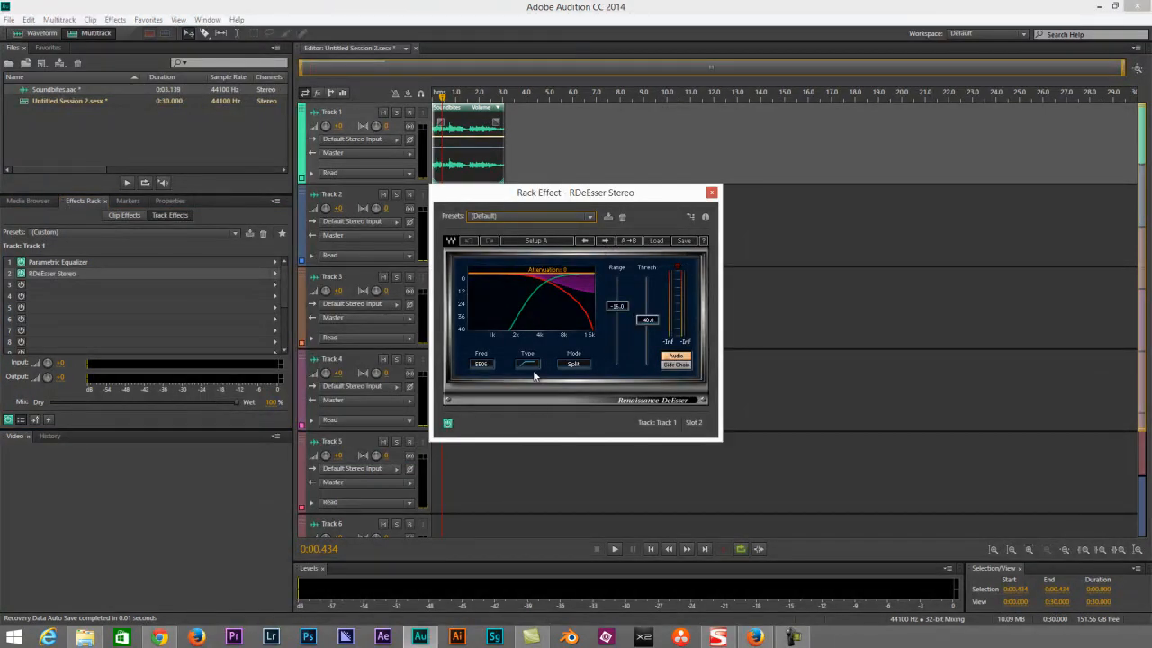
left_click(656, 241)
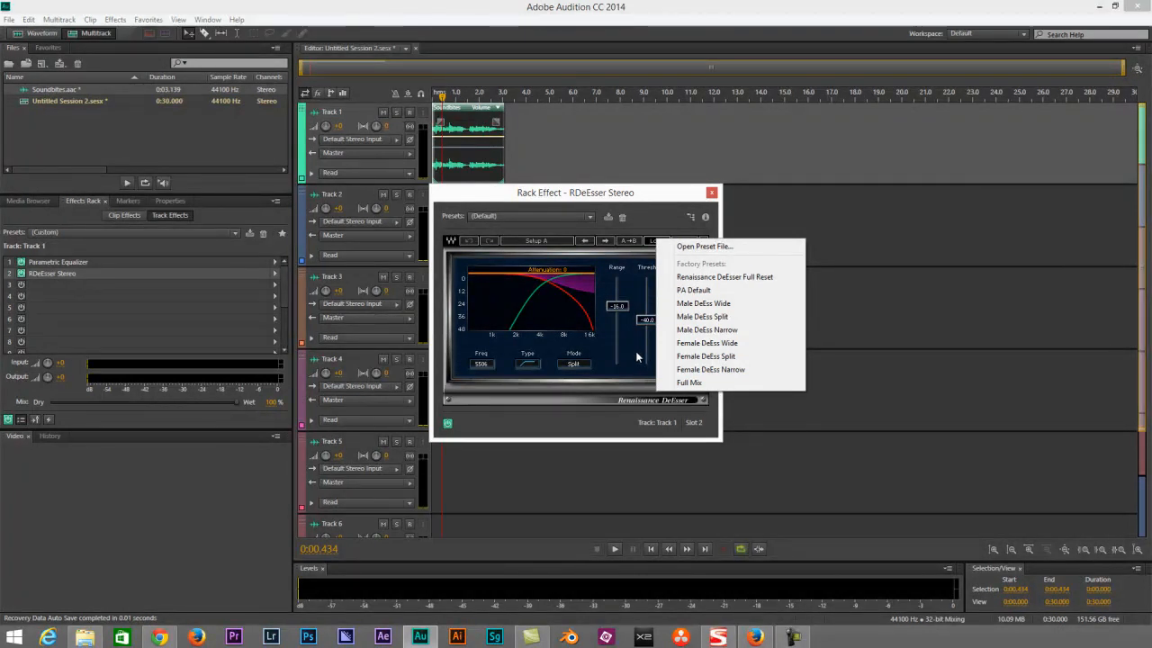
left_click(708, 357)
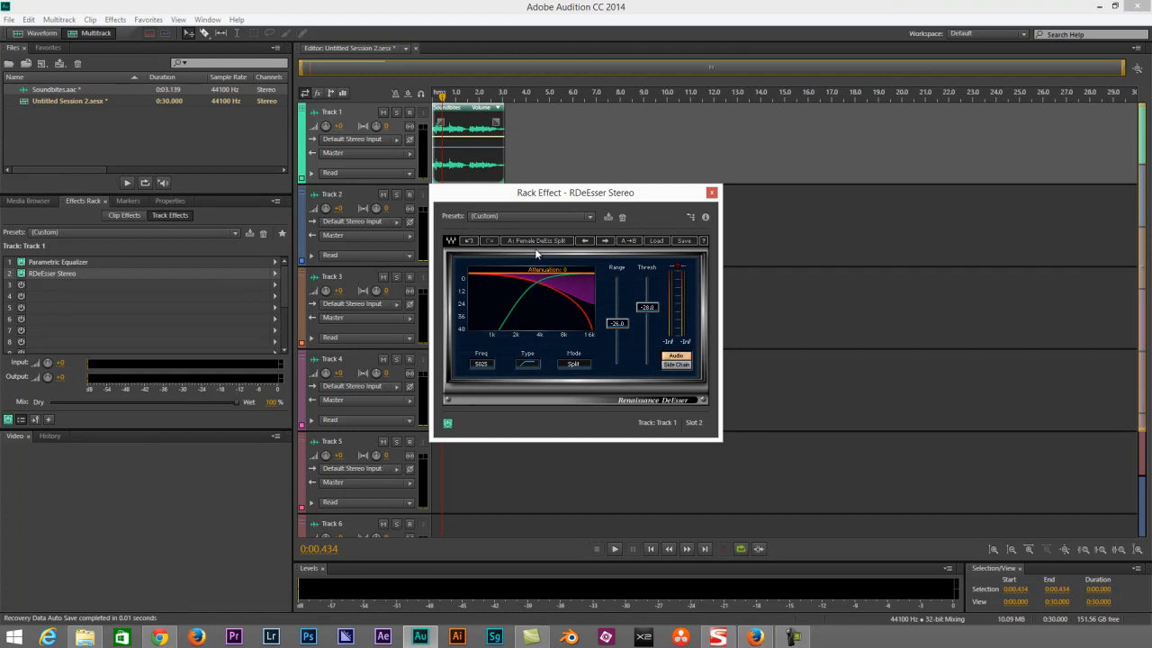
- Audition the de-esser, setting its threshold to -44.0, range to about -18.4 and frequency to about 5610
key("space")
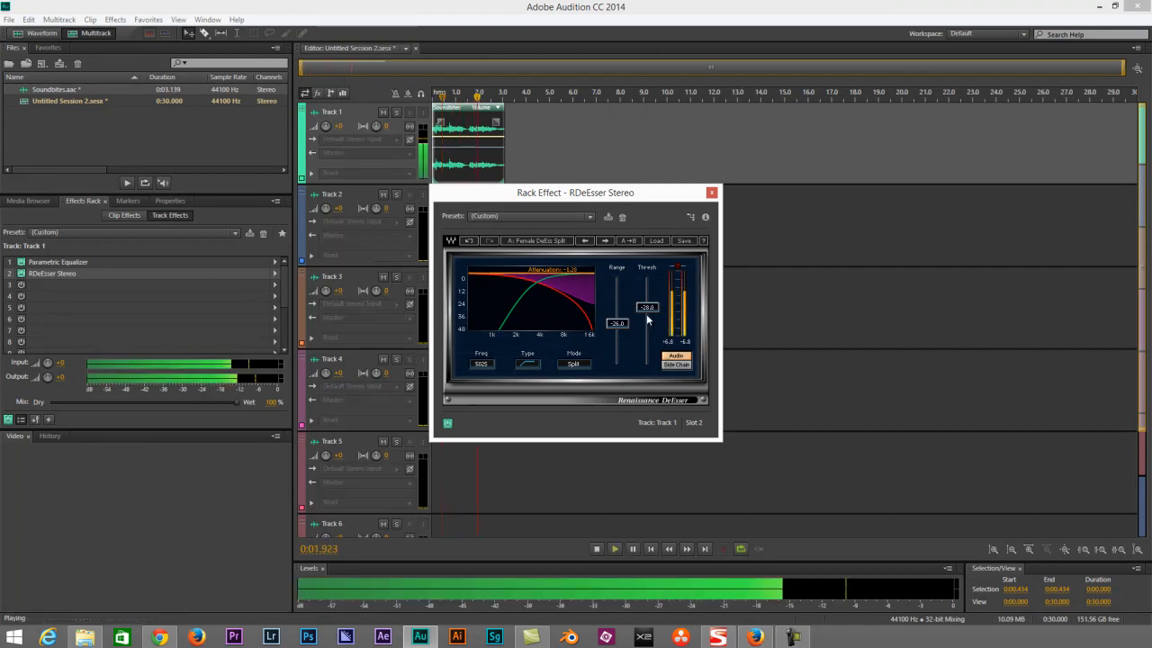
left_click_drag(648, 310, 649, 339)
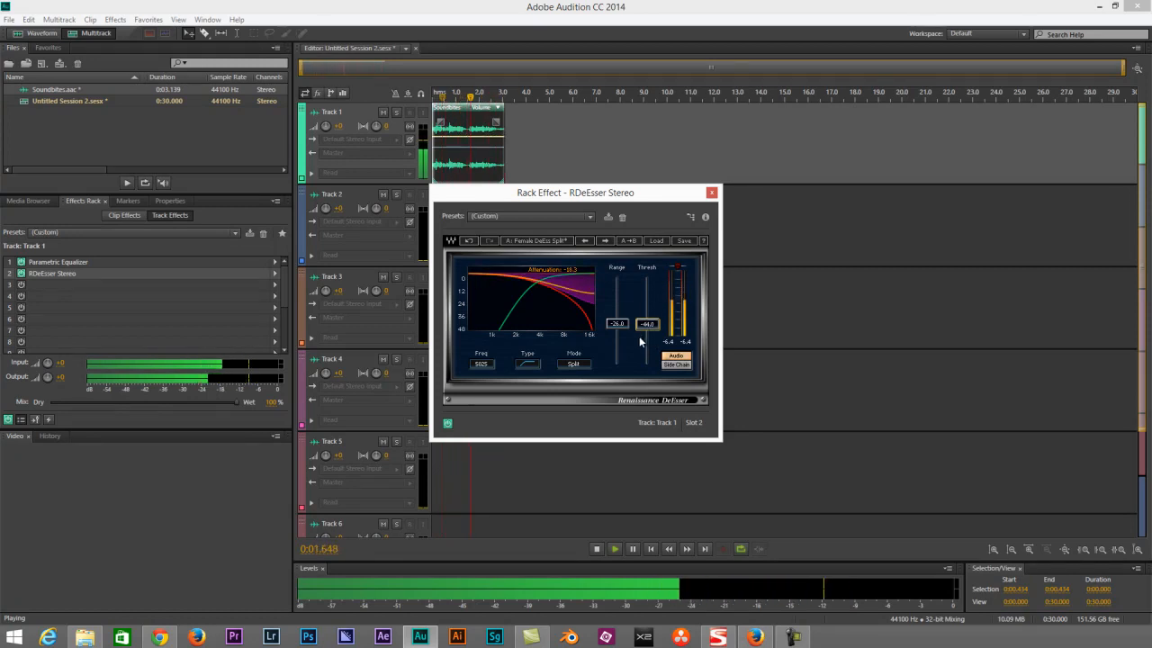
key("space")
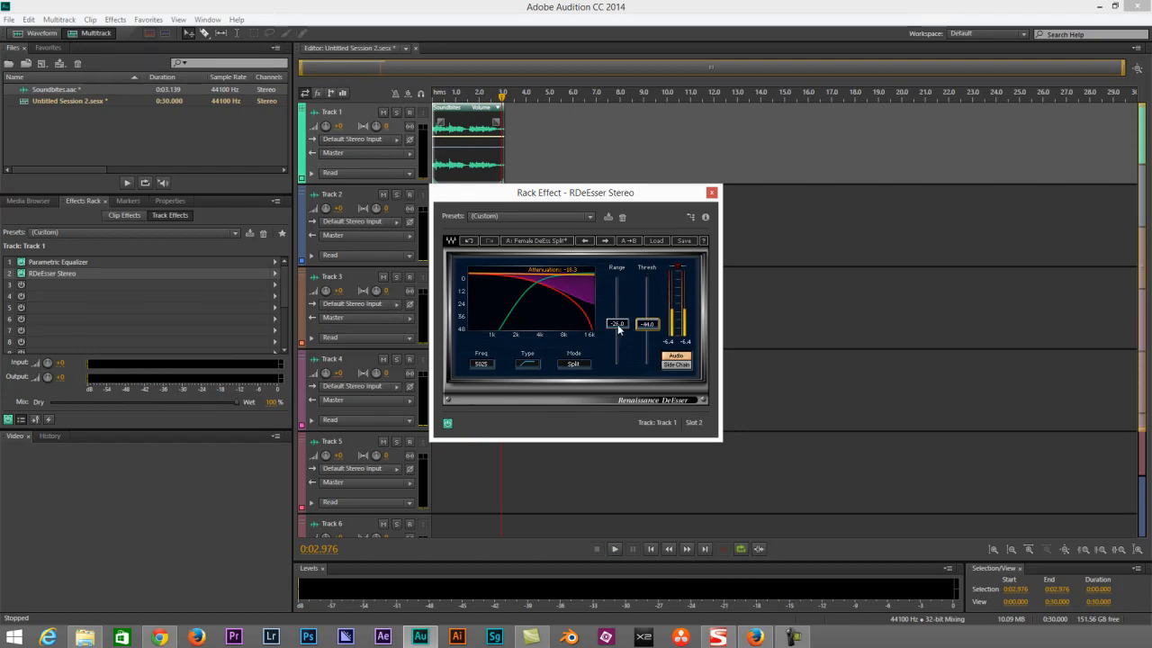
left_click_drag(618, 325, 601, 306)
left_click_drag(480, 366, 502, 367)
- Compare the de-esser's band and high-frequency filter types and its WideBand and Split modes, ending on the high-frequency type with Split
left_click(529, 365)
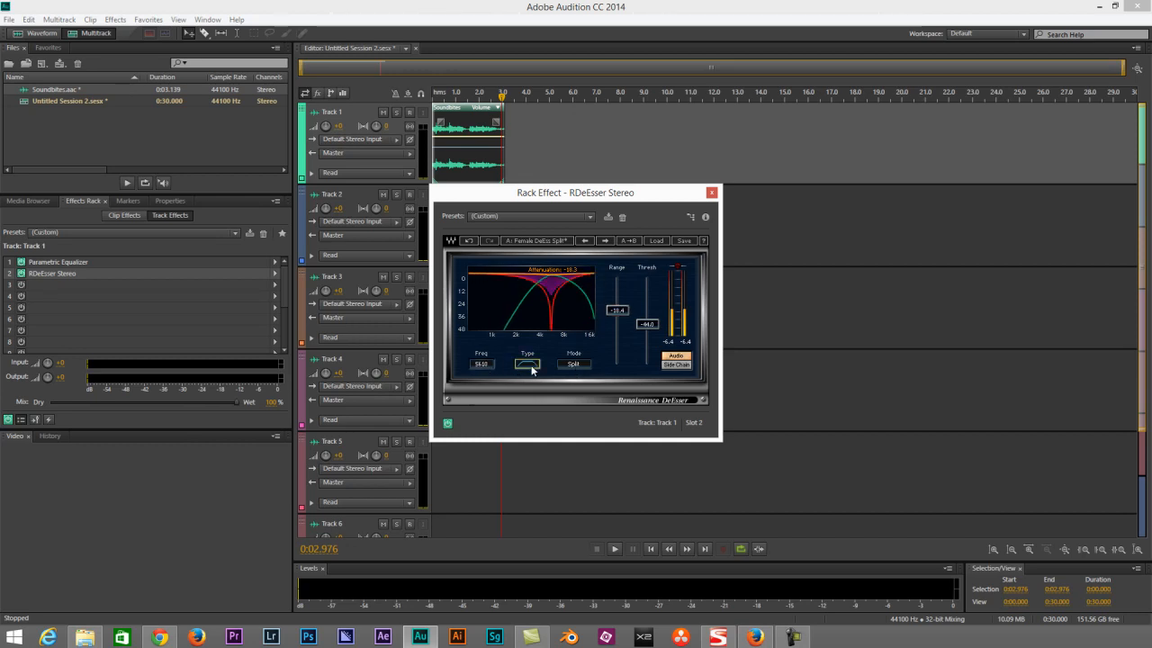
left_click(530, 365)
left_click(530, 365)
left_click(526, 365)
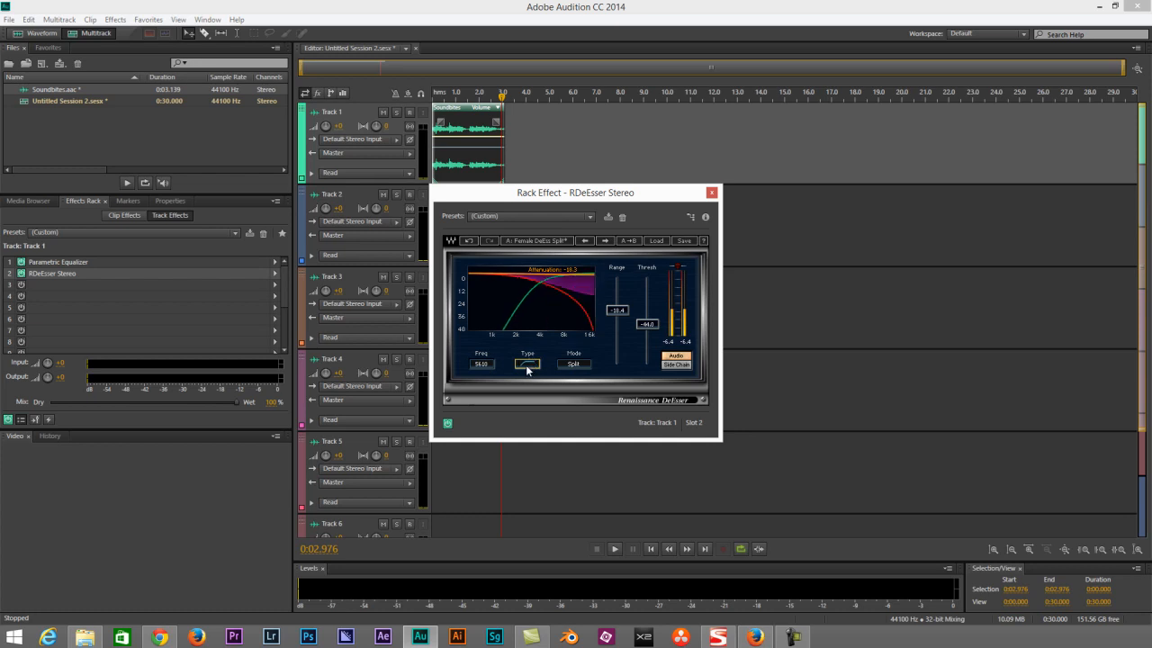
left_click(574, 366)
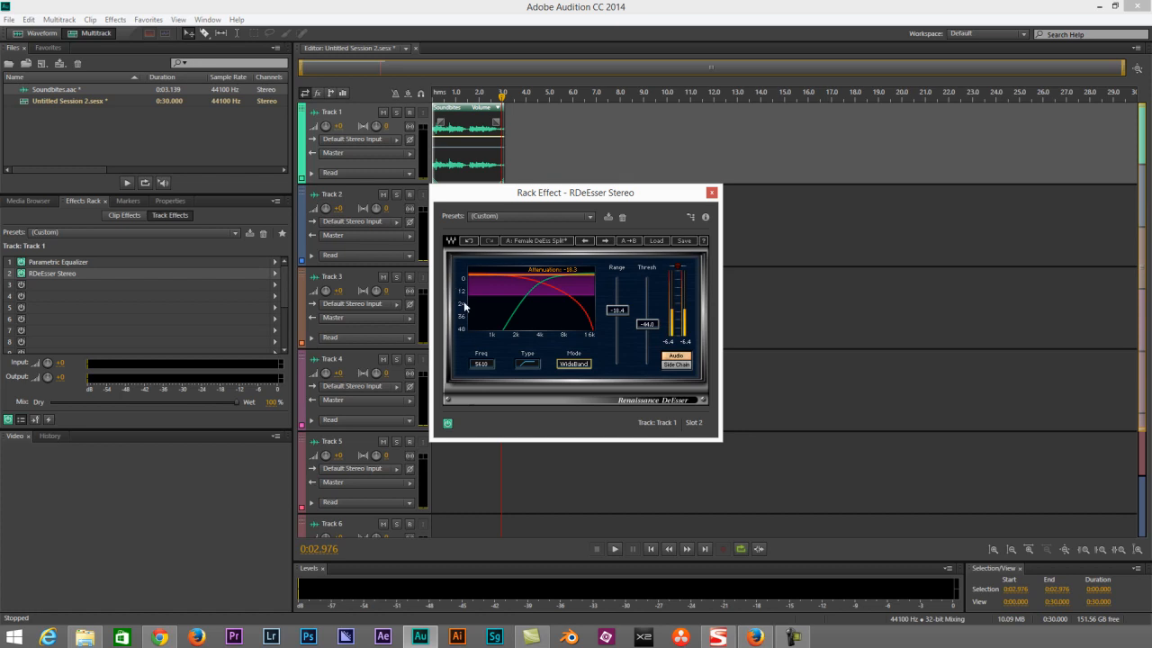
left_click(574, 364)
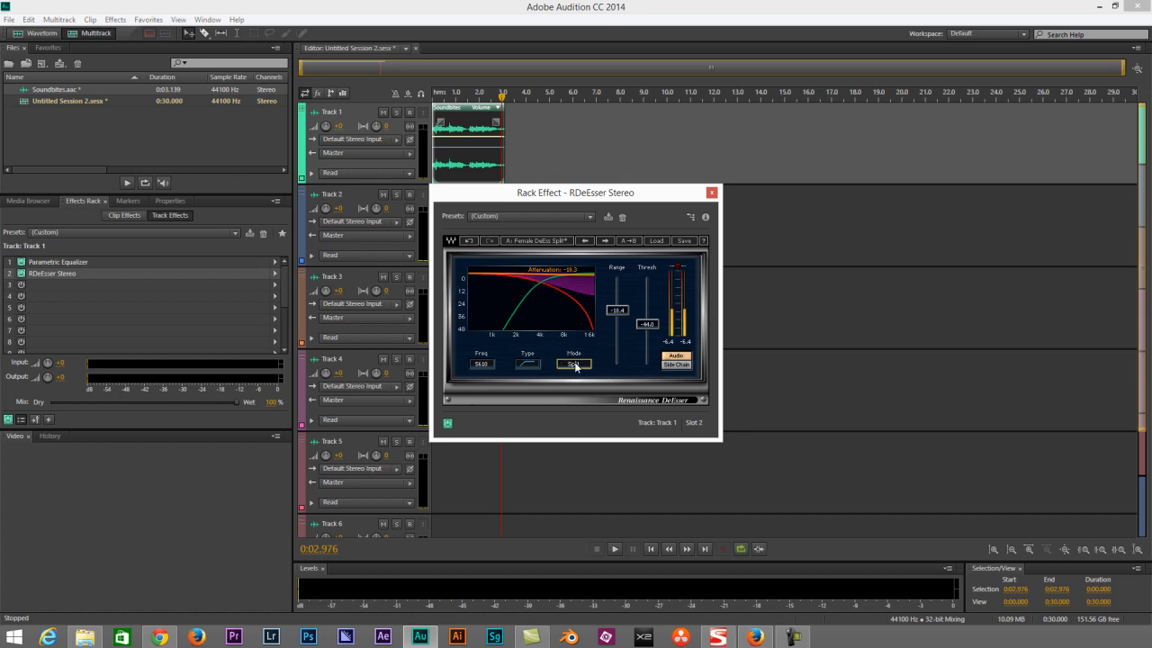
left_click(574, 365)
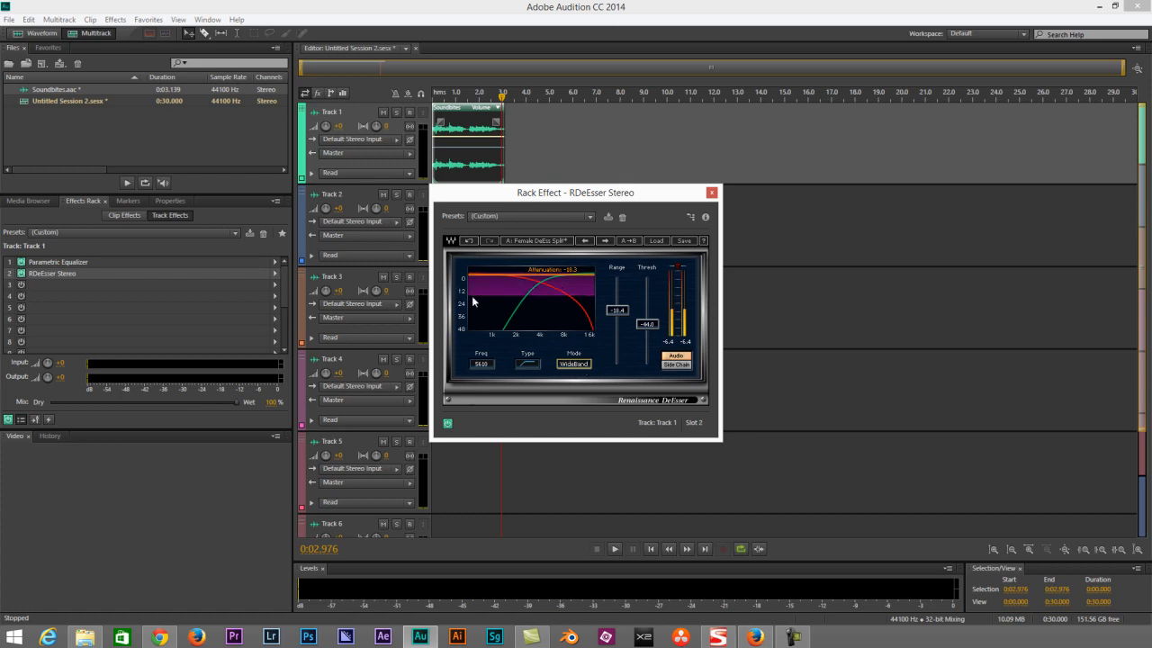
left_click(526, 366)
left_click(528, 366)
left_click(587, 364)
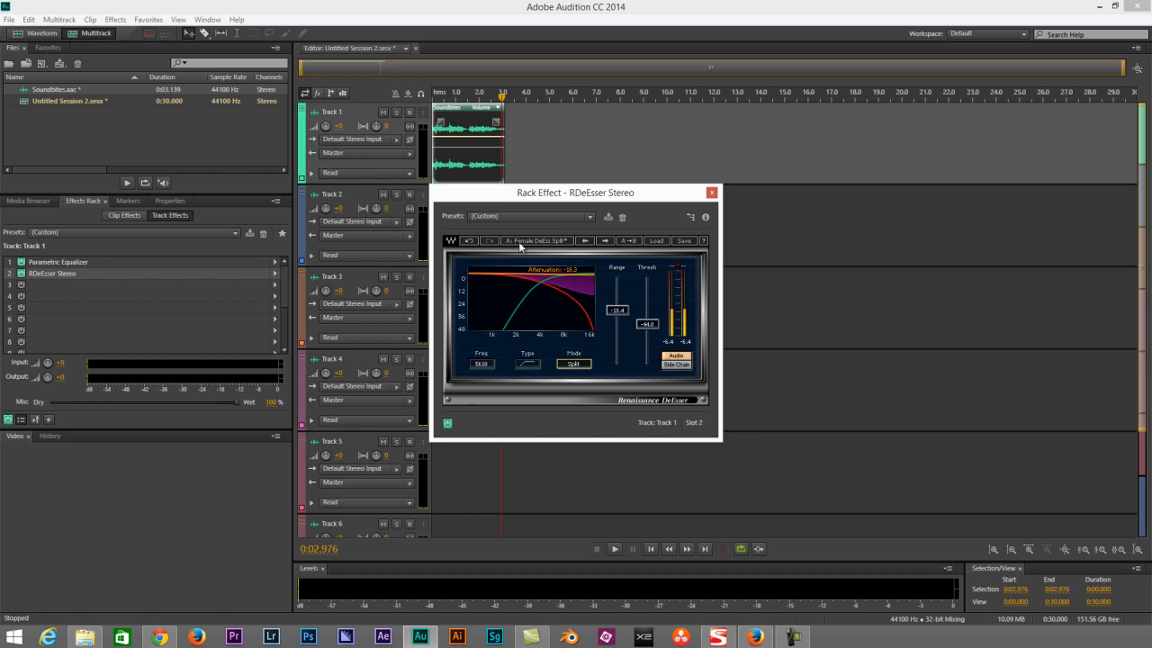
- Set the de-esser's range to about -22.2 and play the clip while monitoring the side chain
left_click(612, 344)
key("space")
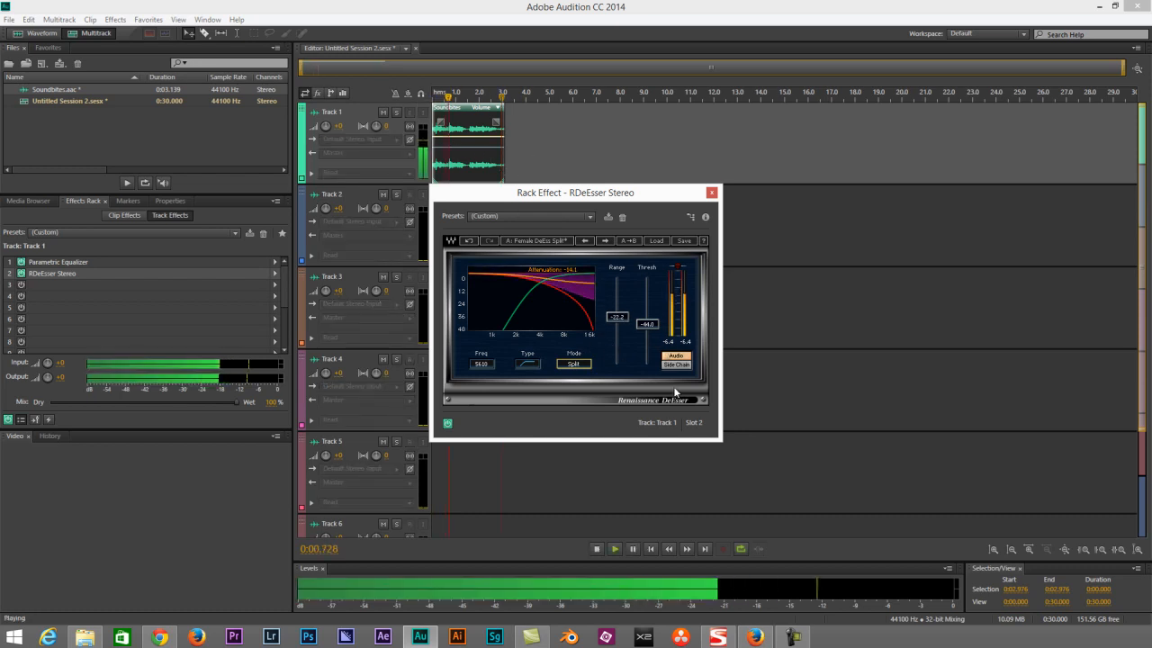
left_click(679, 367)
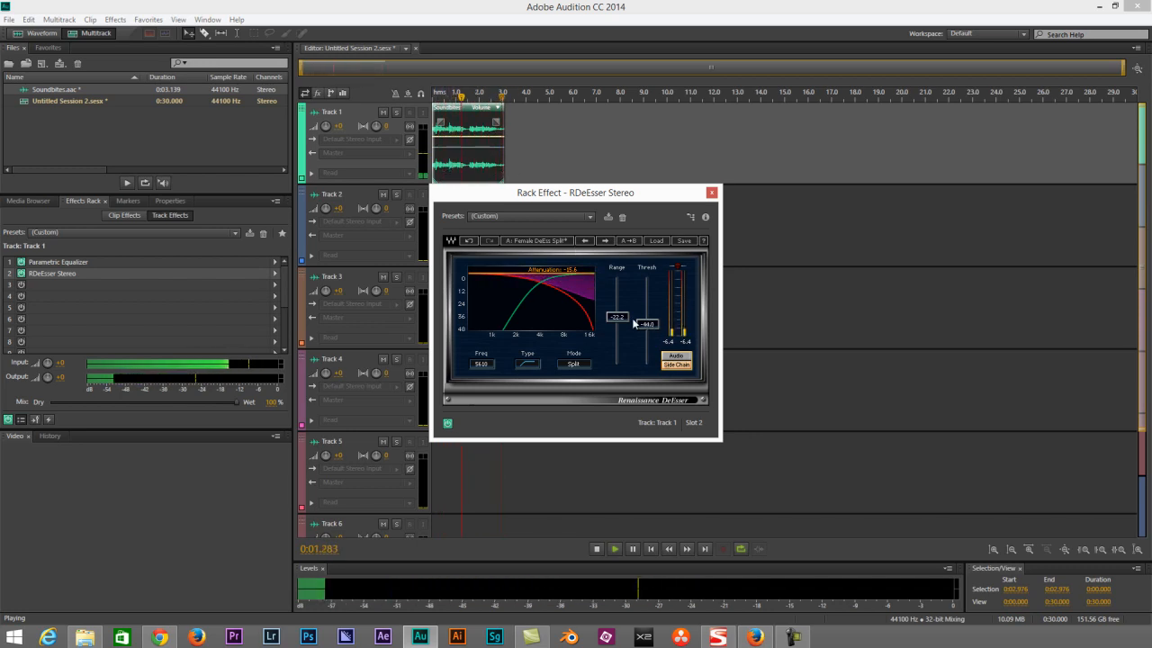
- Audition the de-esser with varying range and threshold settings, ending at a range of about -33.3 and a threshold of about -69.7
left_click_drag(621, 321, 649, 282)
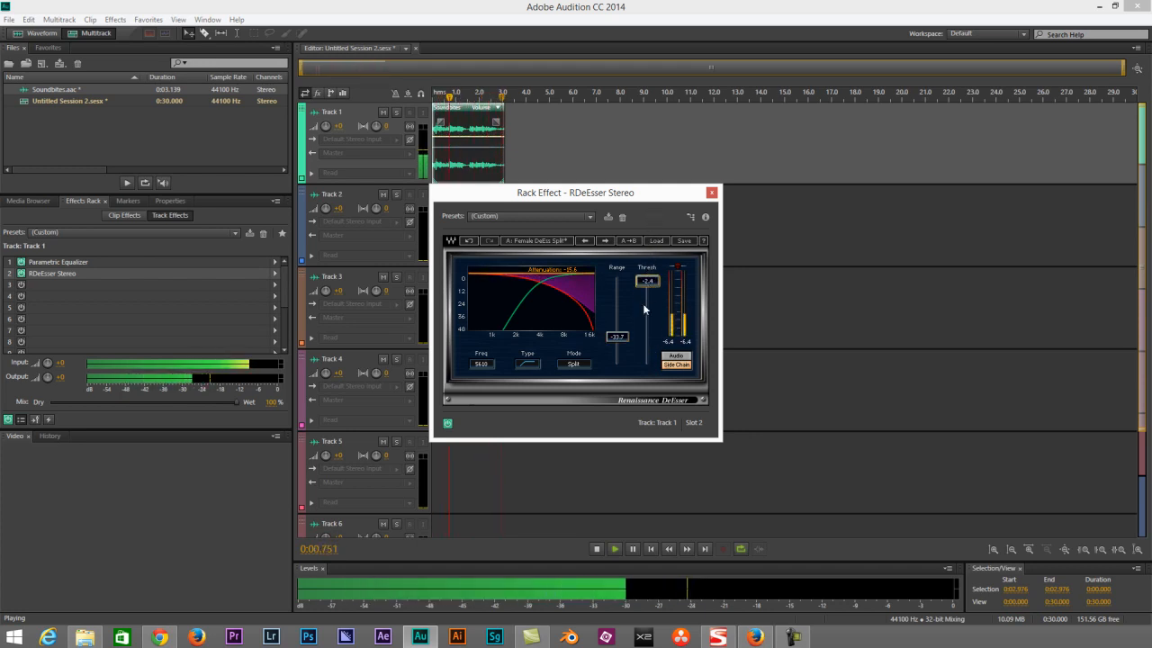
left_click_drag(621, 335, 654, 302)
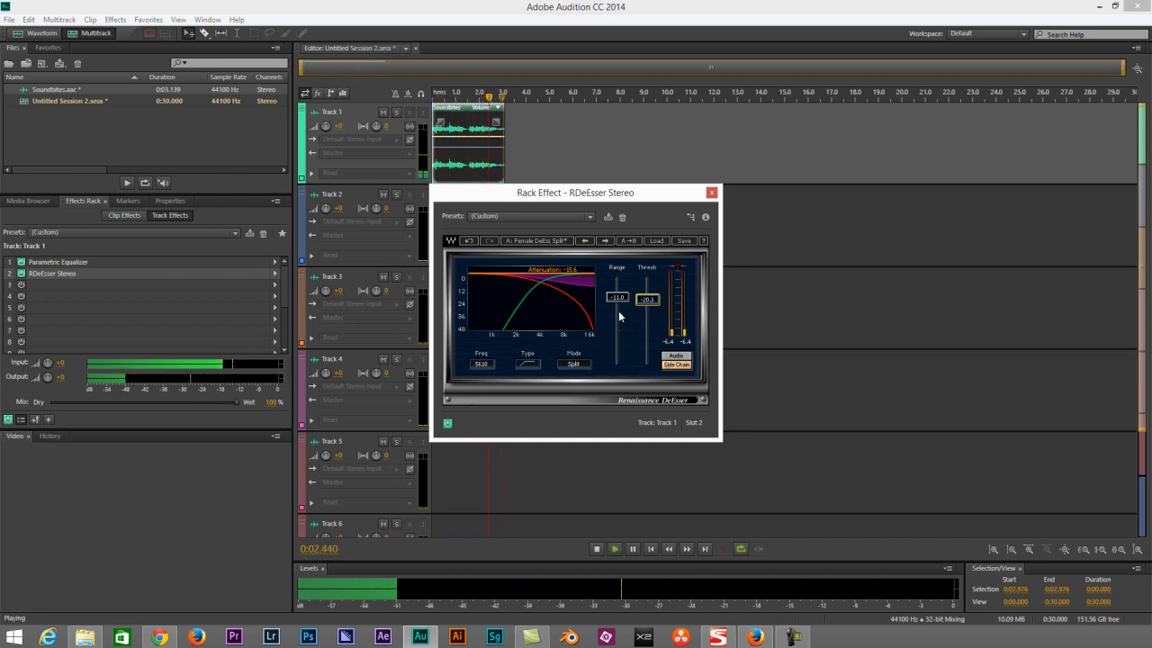
left_click_drag(652, 306, 647, 351)
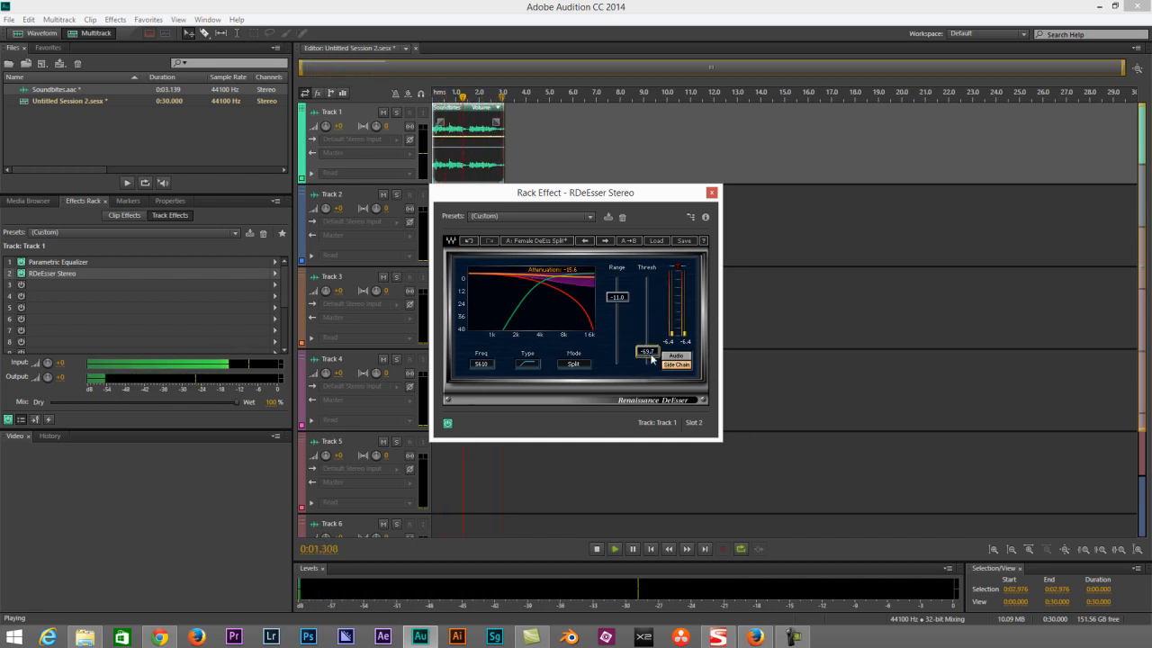
left_click_drag(626, 308, 620, 379)
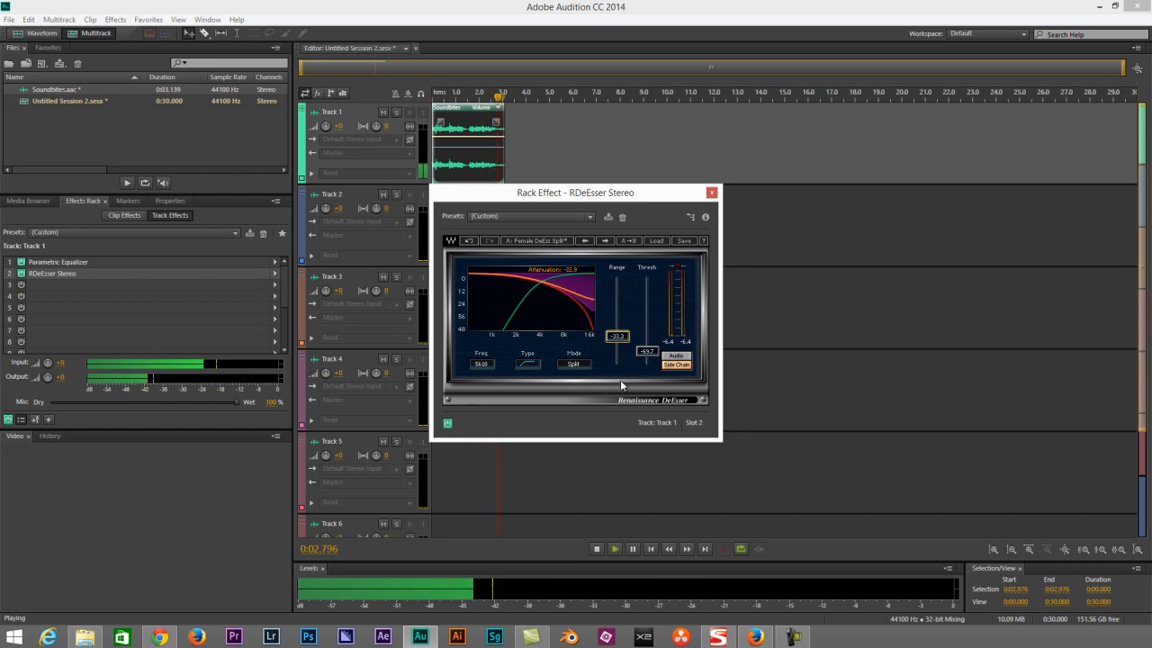
- Compare the band and high-frequency filter types at about 5994, ending on the high-frequency type with a frequency of about 2417
left_click_drag(497, 369, 445, 367)
left_click(535, 368)
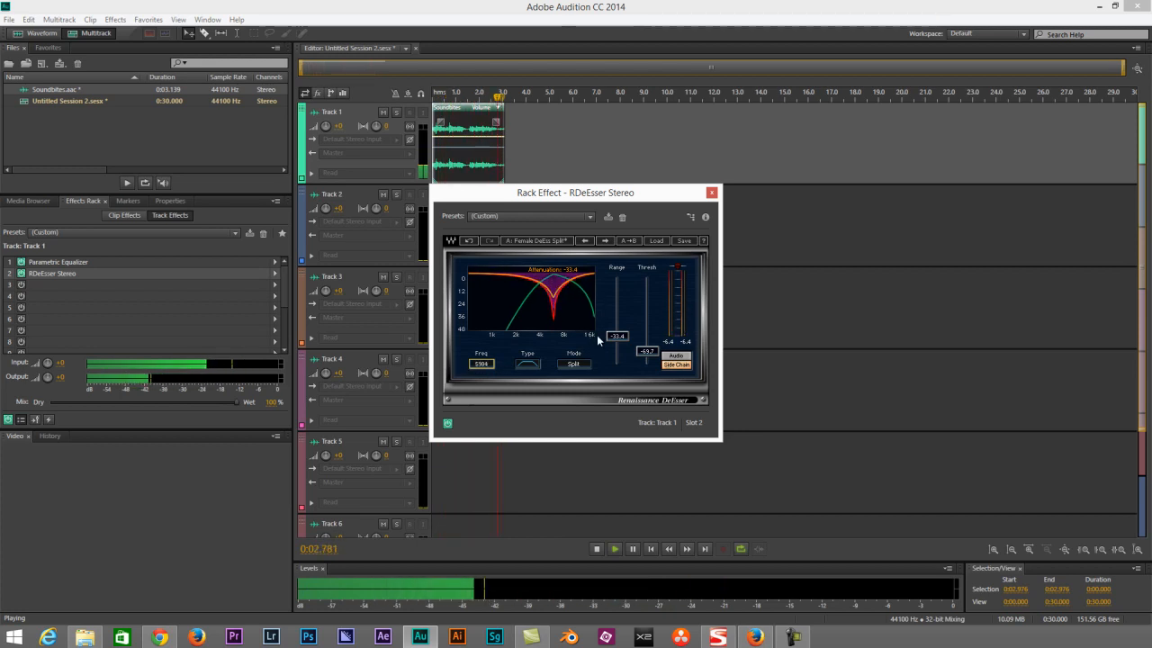
left_click(536, 362)
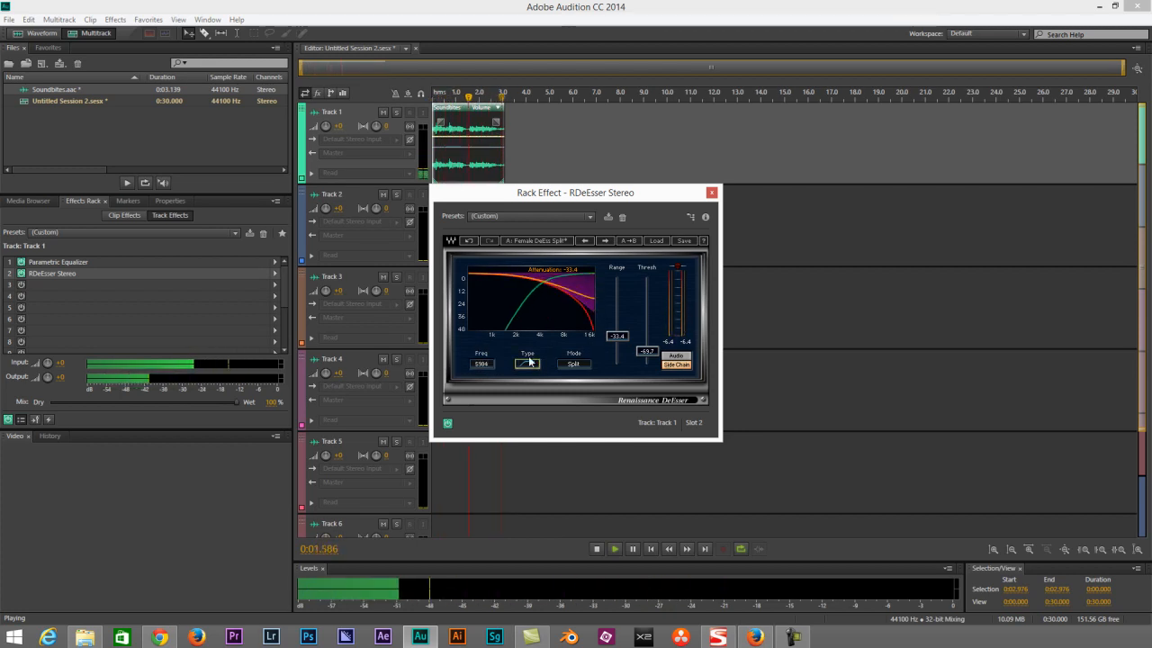
left_click_drag(504, 362, 412, 370)
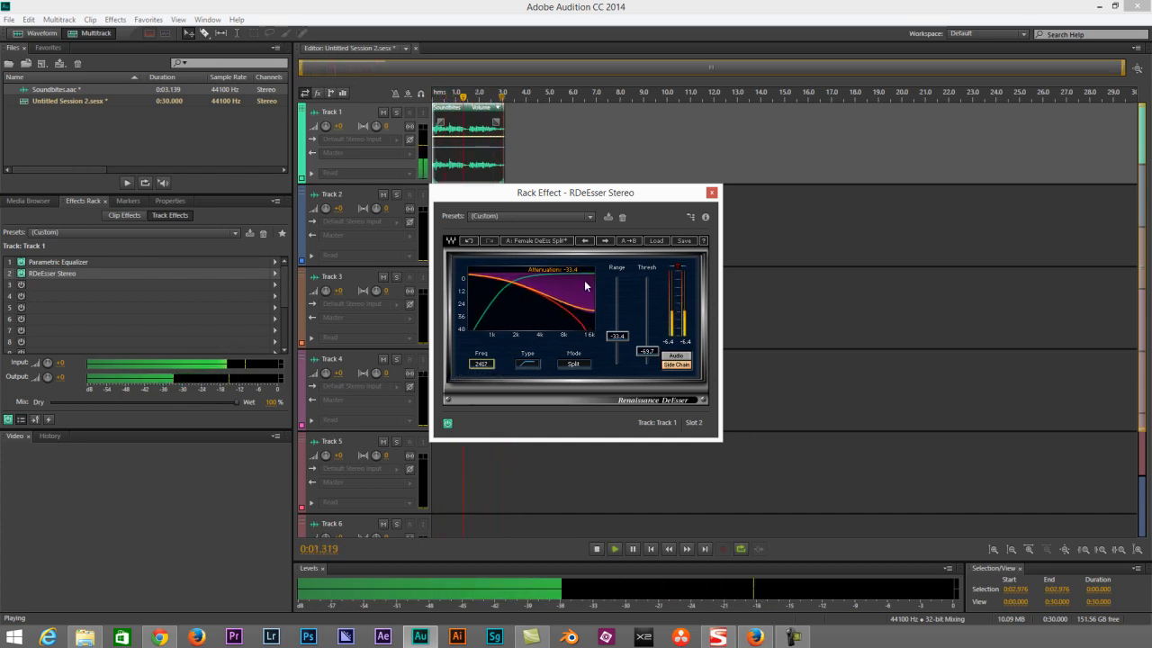
- Monitor the de-esser's audio output and set its frequency to about 6122, threshold to about -53.8 and range to about -18.3
left_click(679, 363)
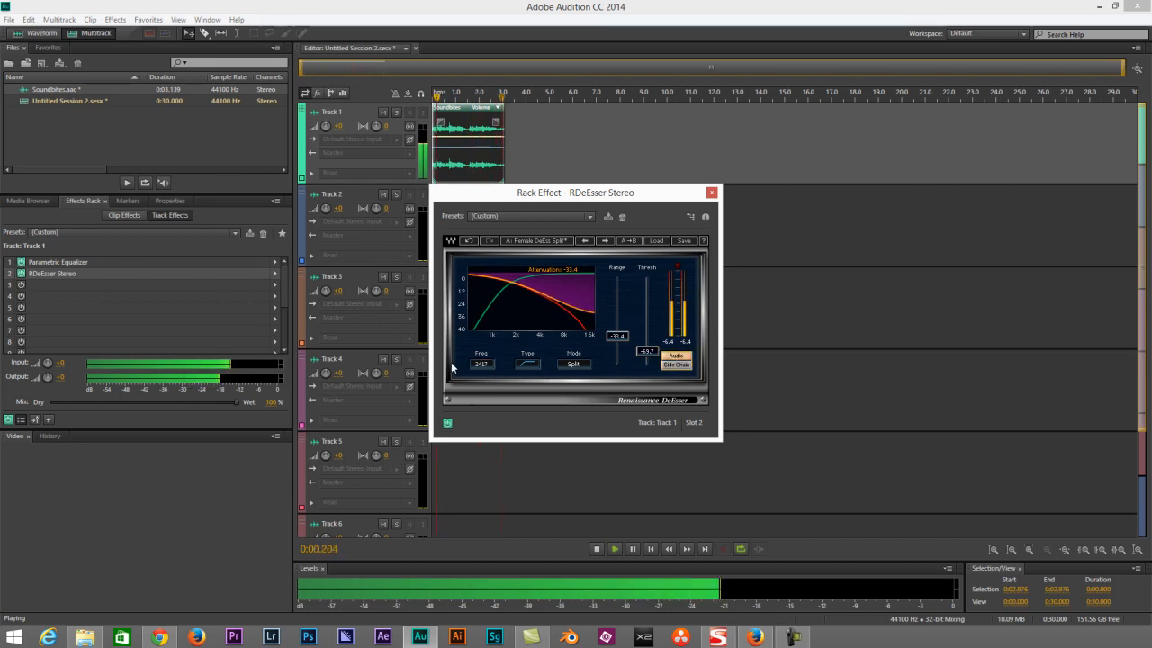
left_click_drag(482, 365, 622, 276)
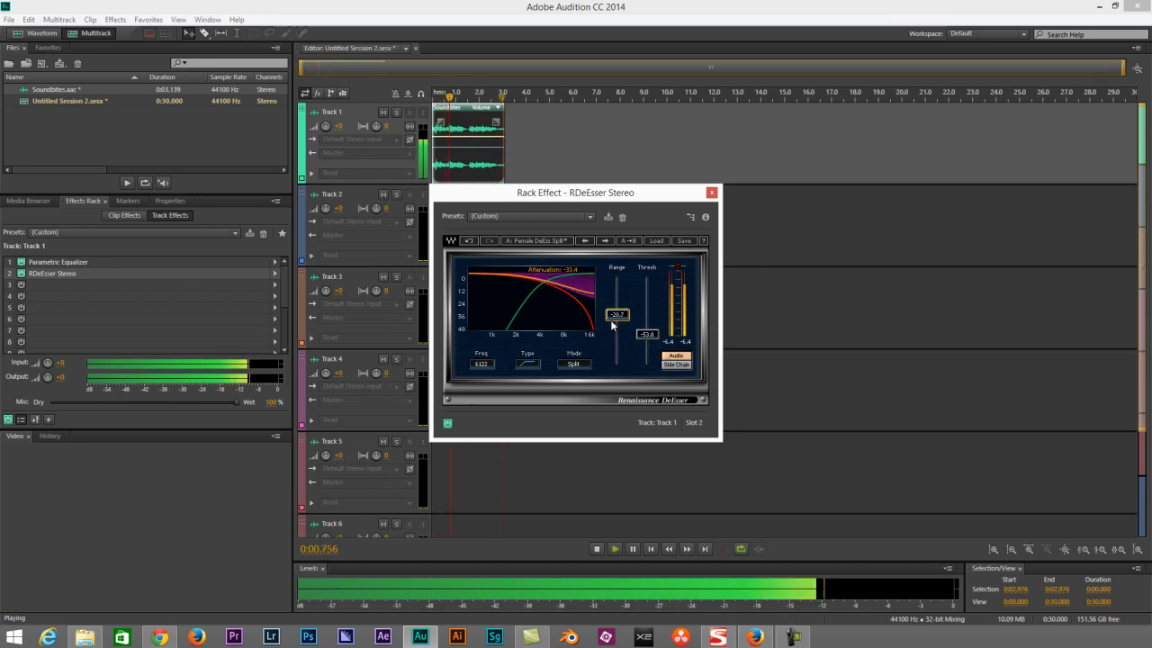
key("space")
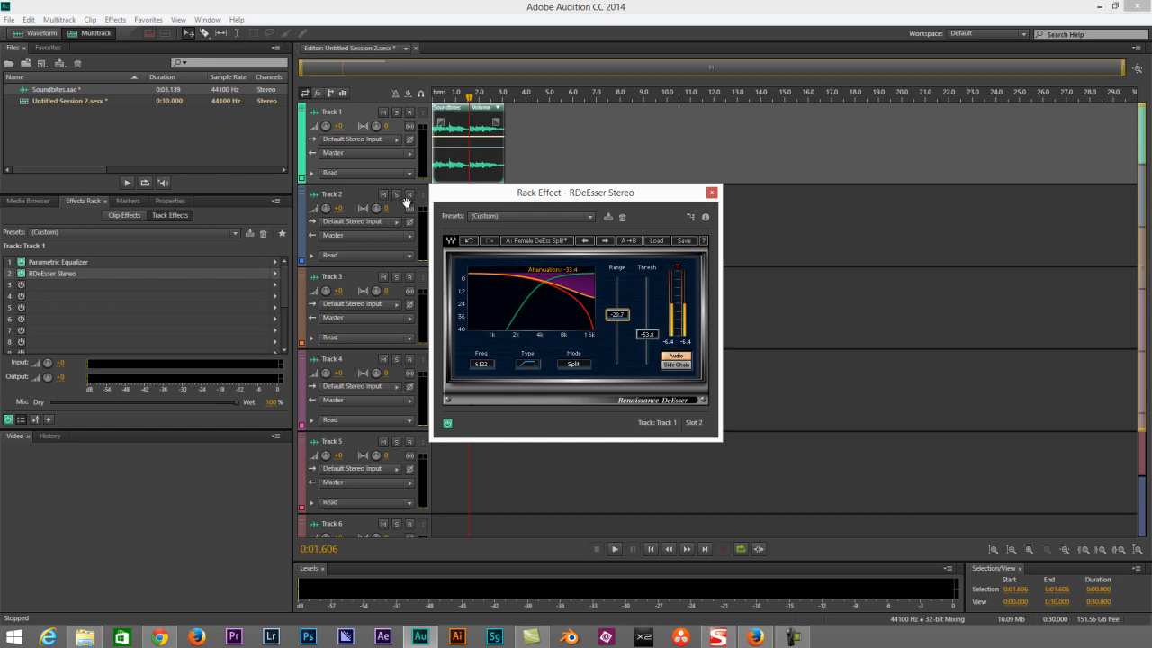
left_click_drag(625, 316, 623, 300)
left_click(711, 193)
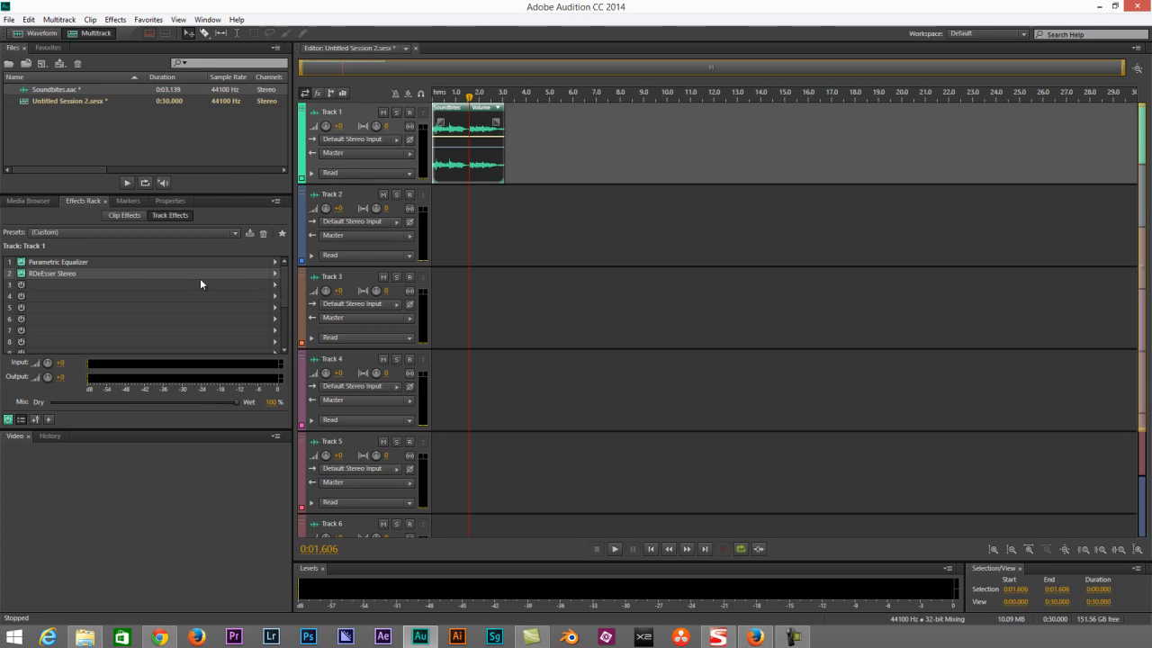
- Reopen the RDeEsser Stereo effect on Track 1 and examine its list of available presets
double_click(76, 274)
left_click(584, 218)
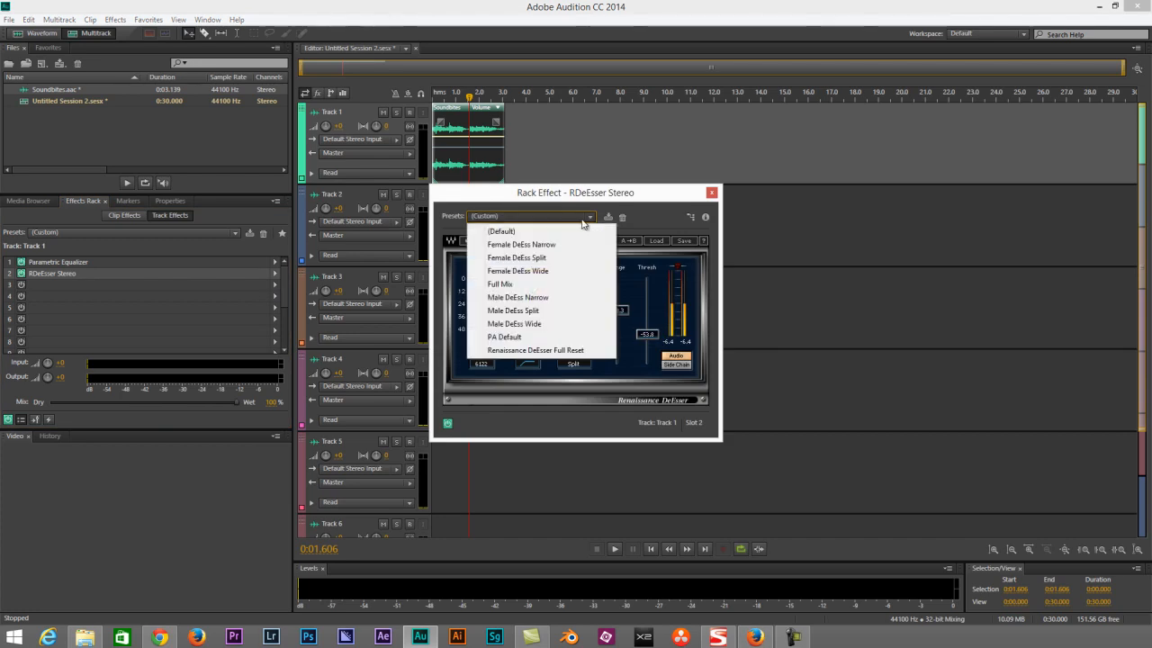
left_click(541, 216)
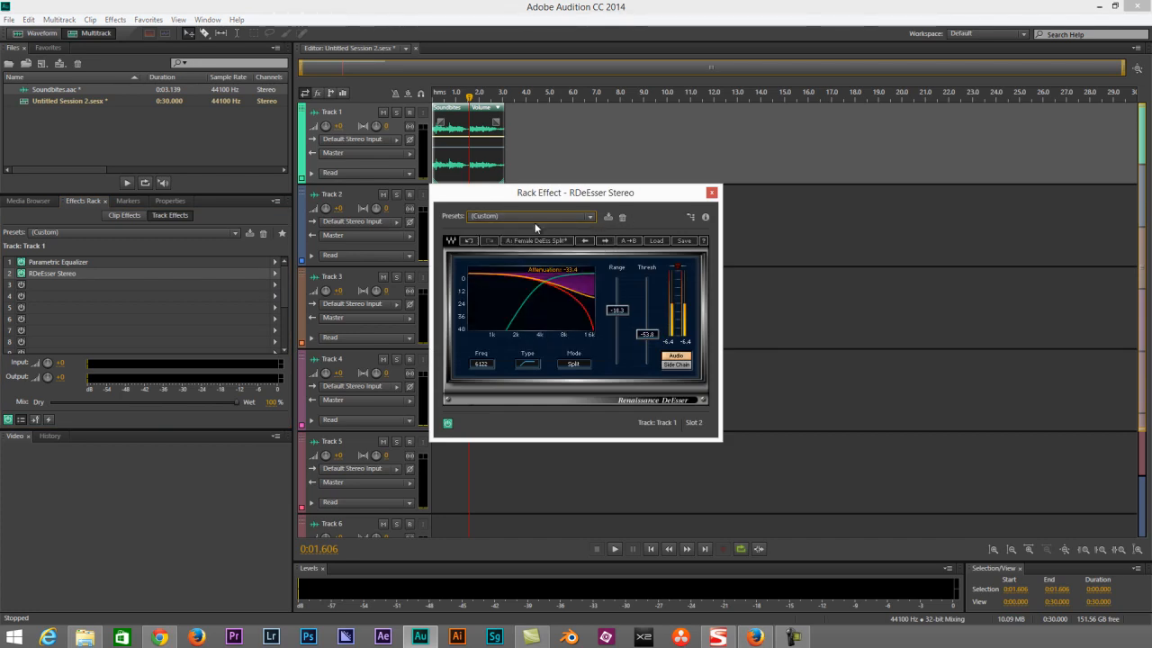
left_click(535, 220)
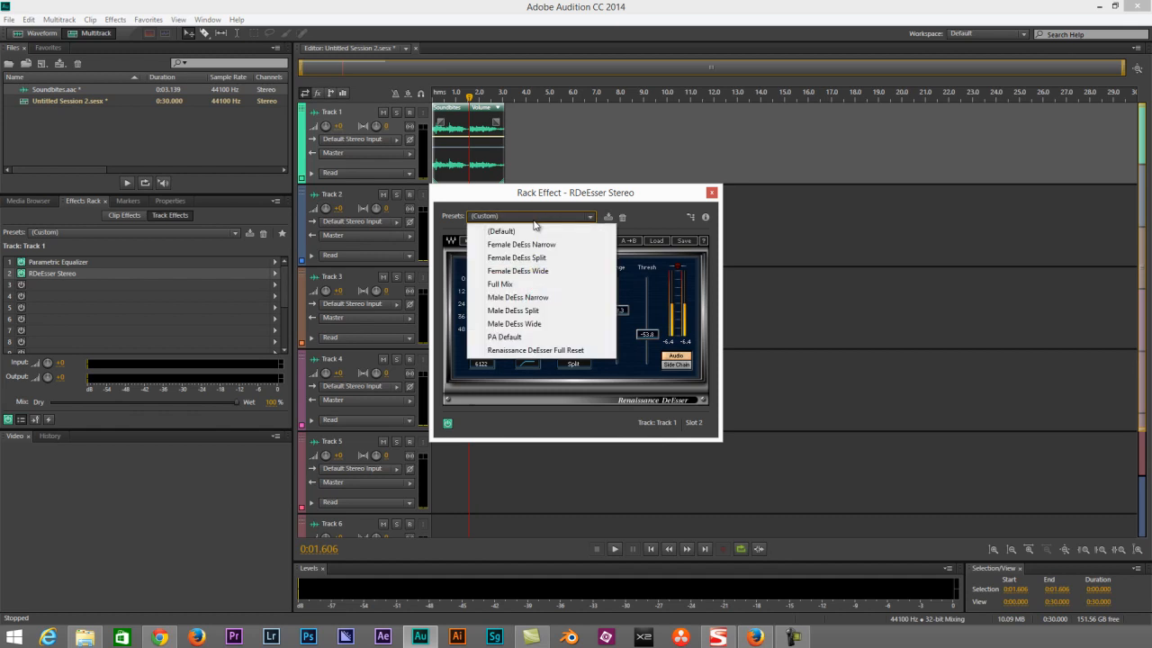
left_click(647, 212)
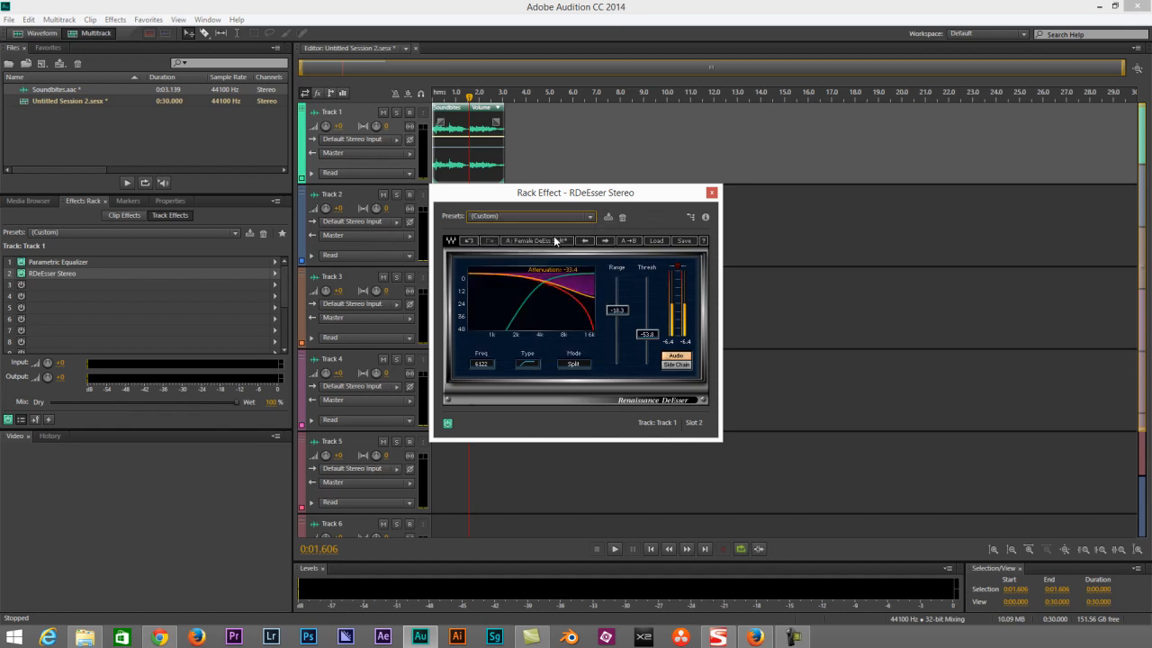
left_click(551, 214)
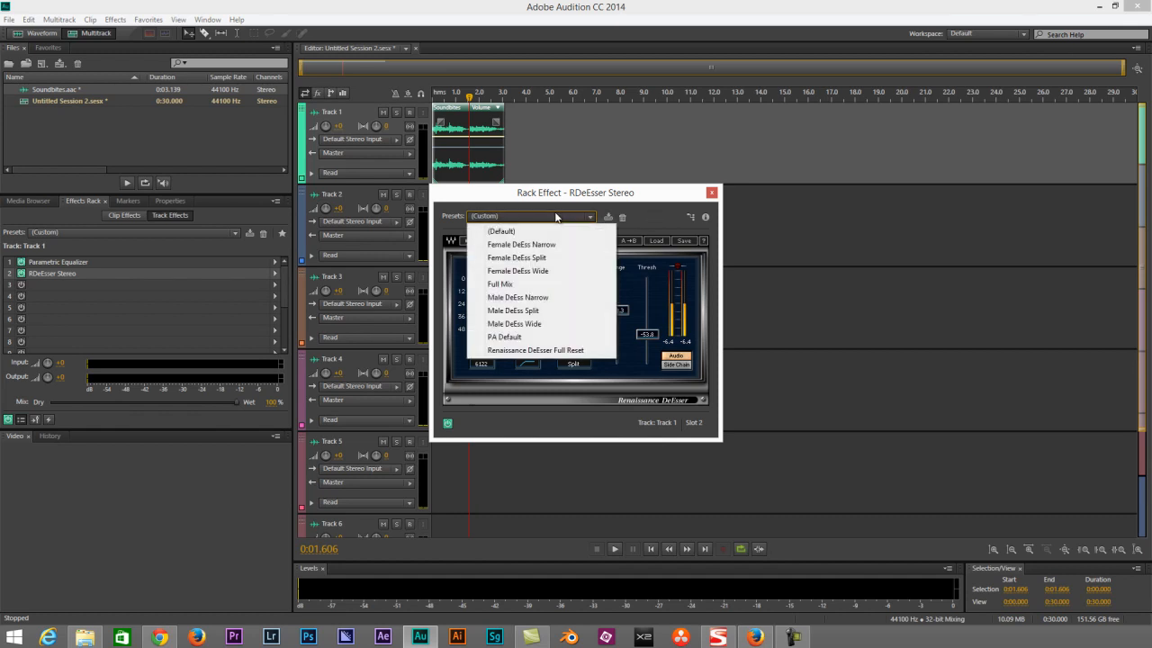
left_click(555, 216)
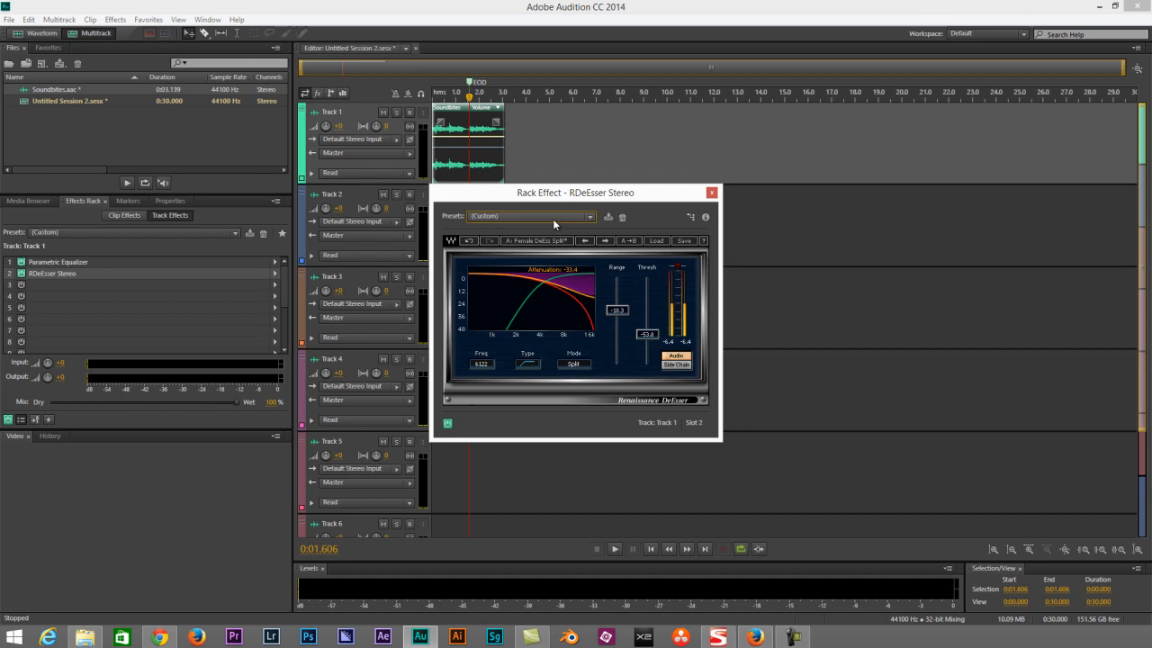
left_click(555, 217)
left_click(555, 217)
- Set the de-esser's threshold to about -50.2 and save its settings as a preset named yumyum
left_click_drag(644, 332, 644, 328)
left_click(607, 217)
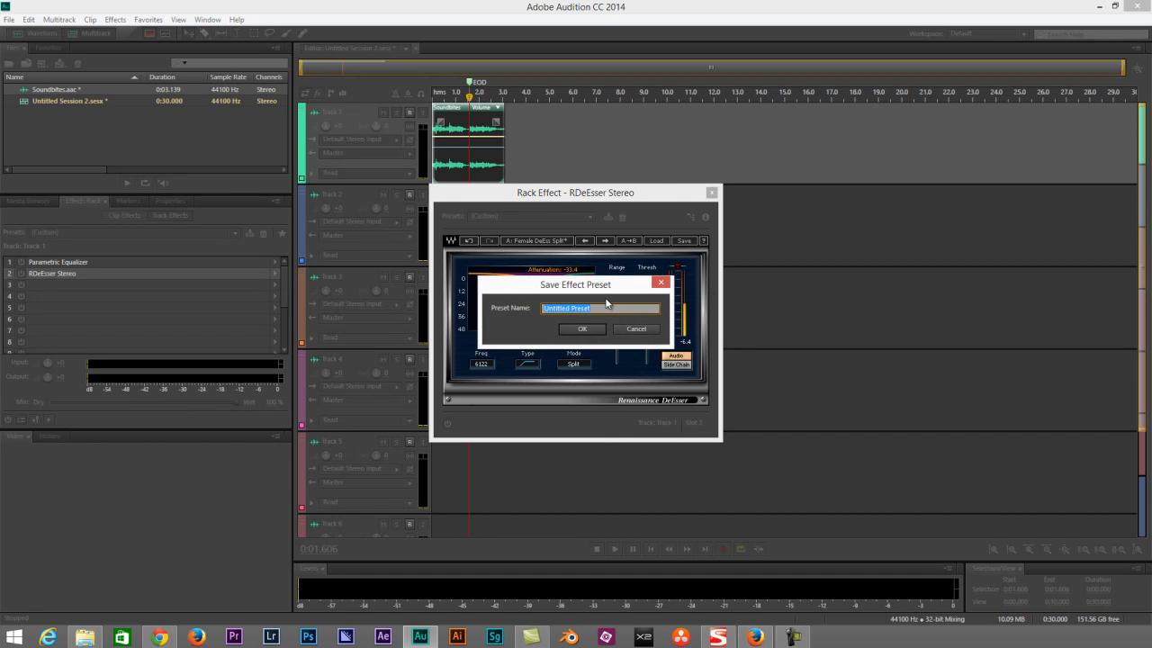
type("yumyum")
left_click(582, 328)
left_click(540, 216)
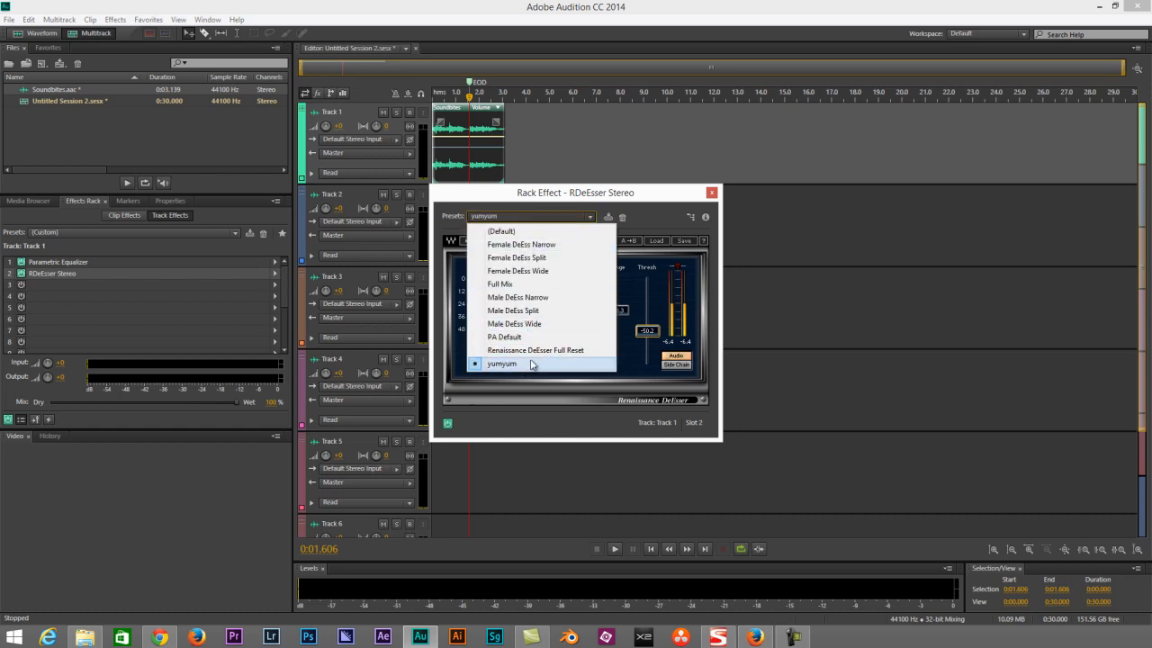
left_click(646, 202)
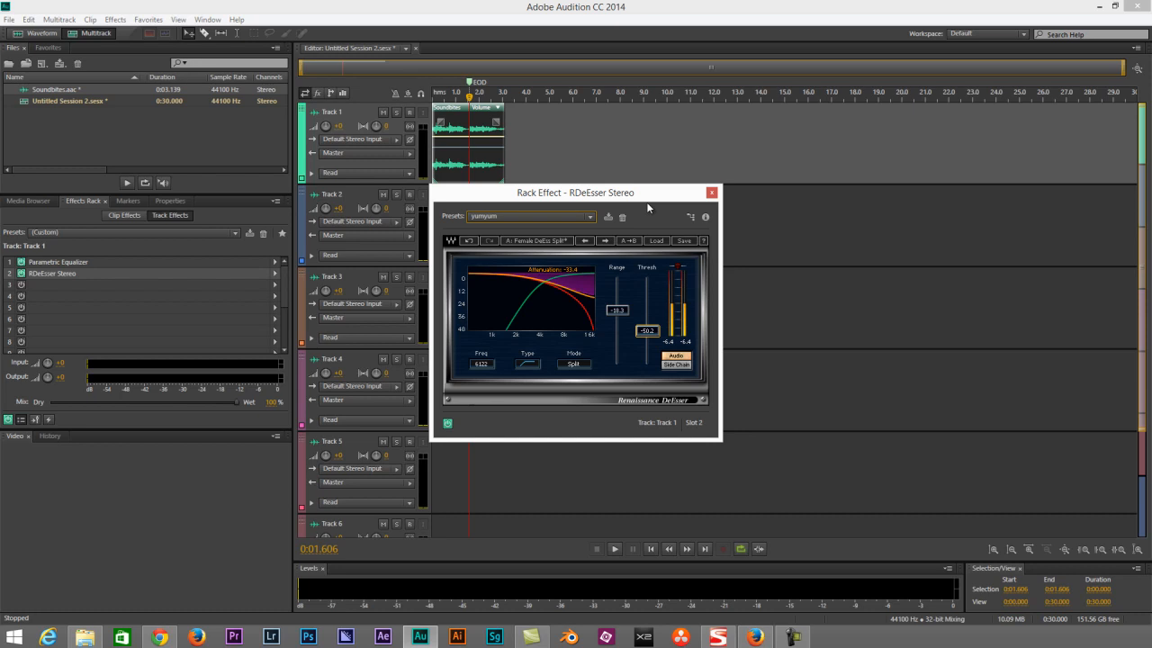
left_click(710, 193)
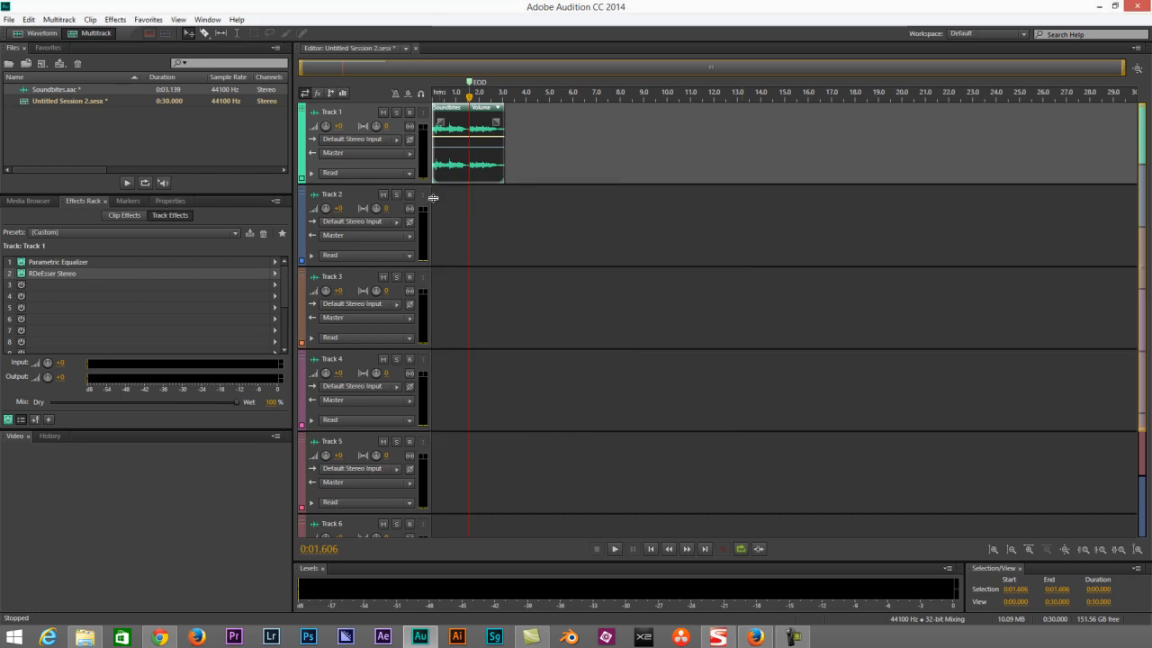
- Reopen the RDeEsser Stereo effect, delete the yumyum preset and check the preset list
double_click(70, 273)
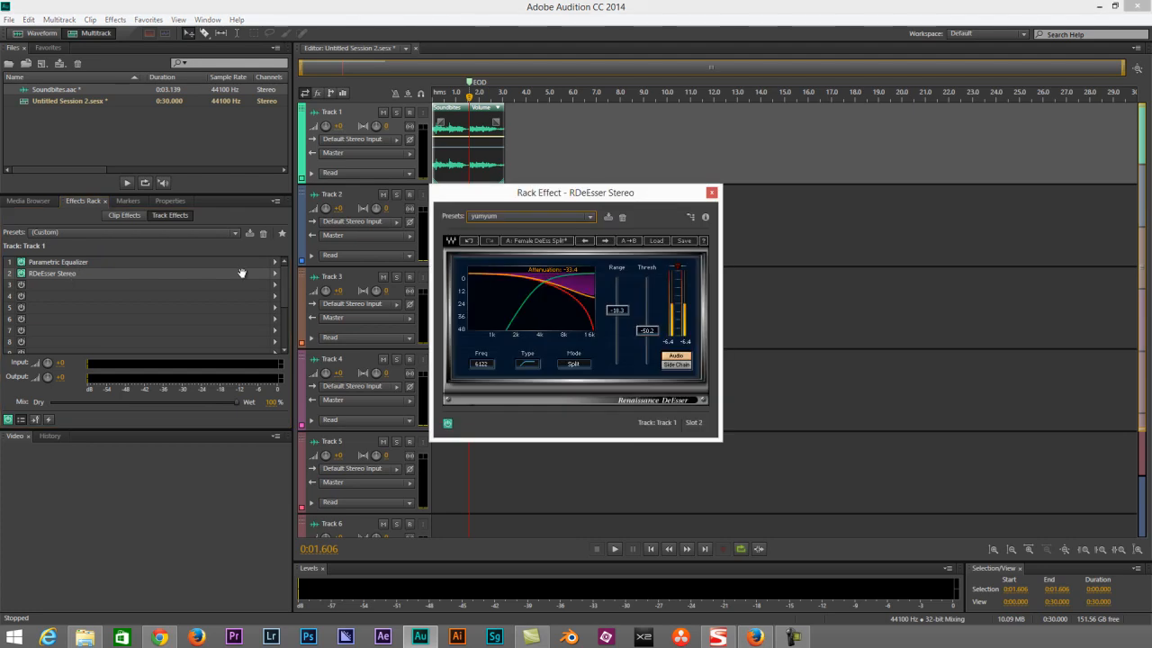
left_click(540, 216)
left_click(650, 213)
left_click(622, 217)
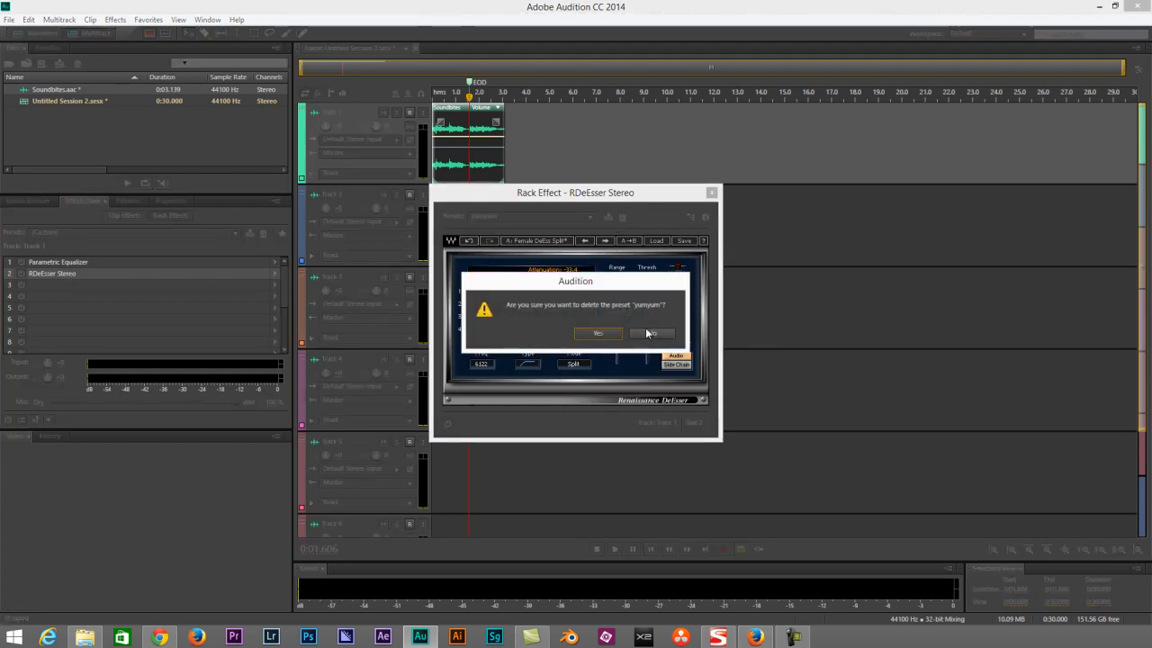
left_click(598, 333)
left_click(584, 217)
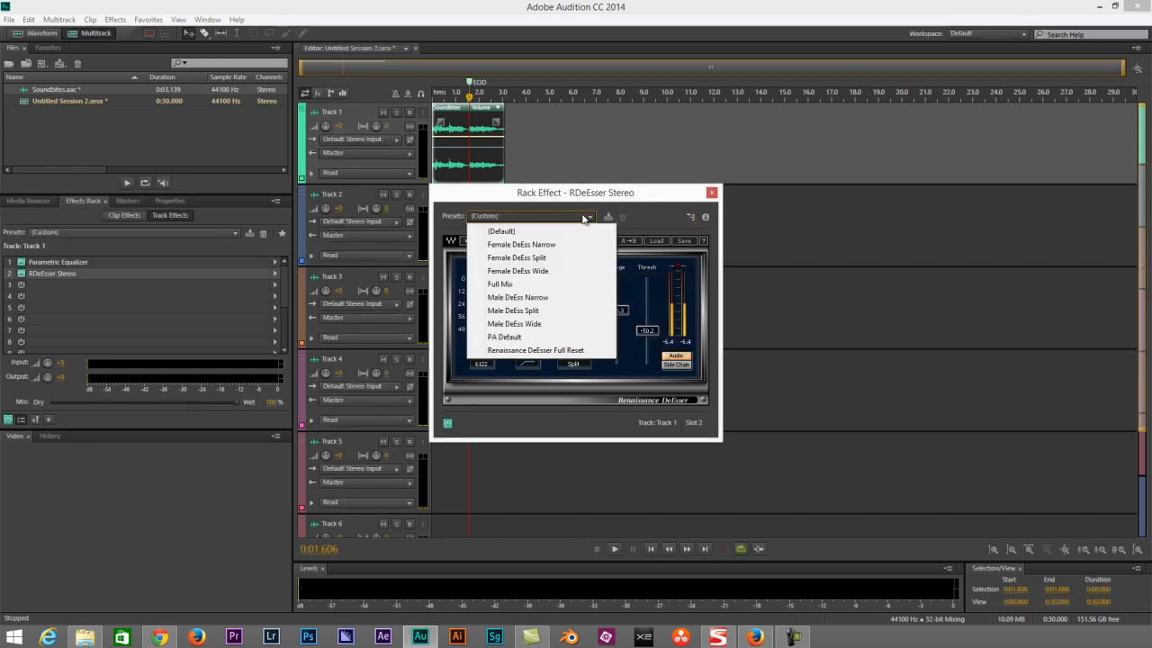
left_click(648, 215)
left_click(712, 191)
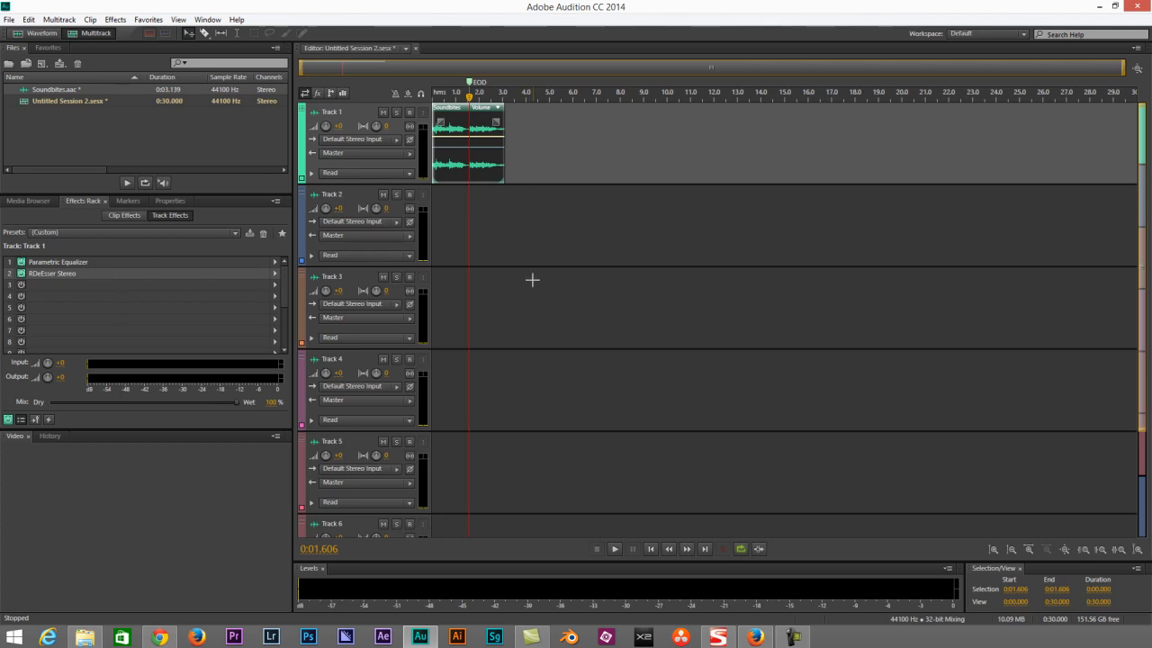
- Add the iZotope Ozone 4 VST effect to slot 3 of Track 1's rack with its default preset
left_click(274, 289)
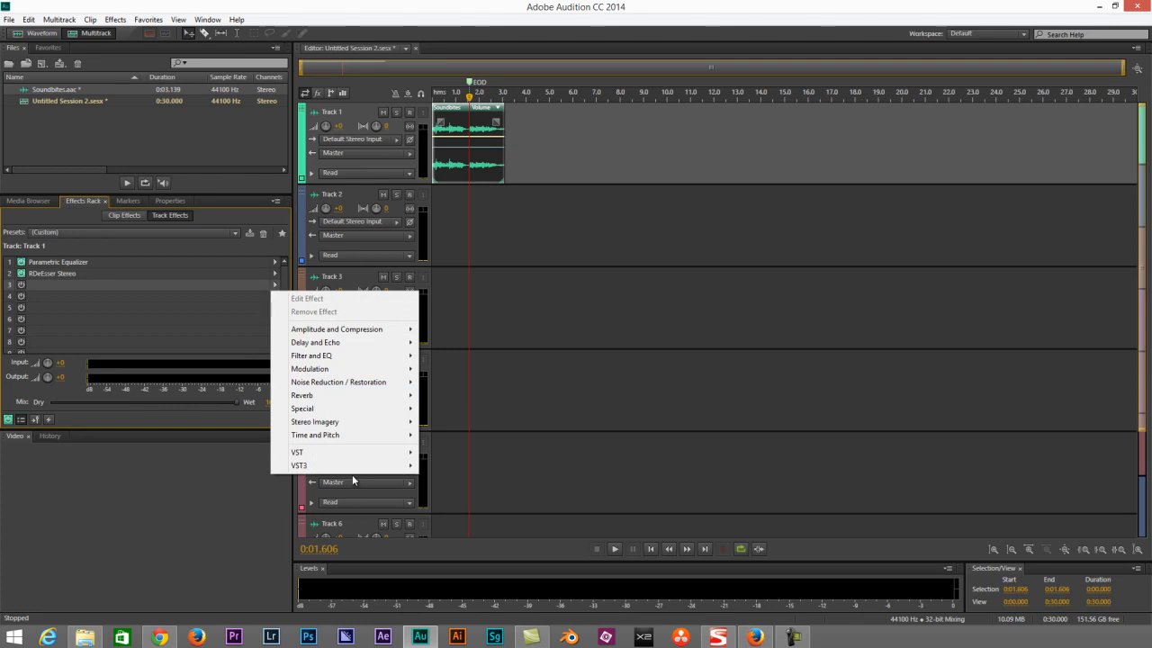
mouse_move(356, 470)
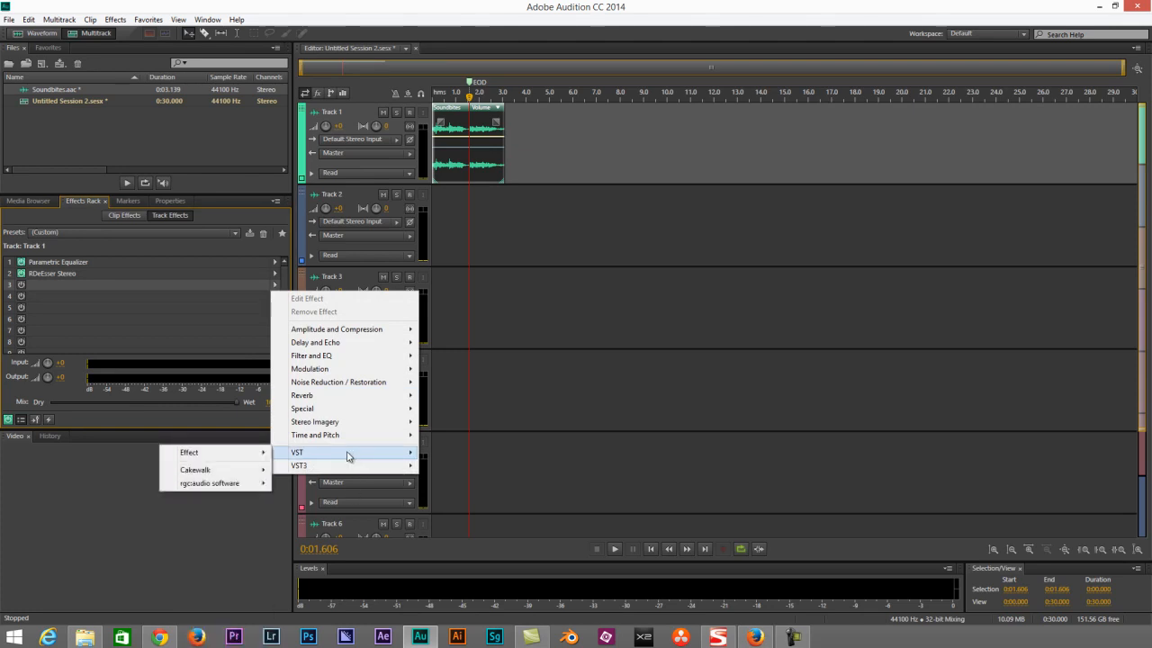
mouse_move(242, 471)
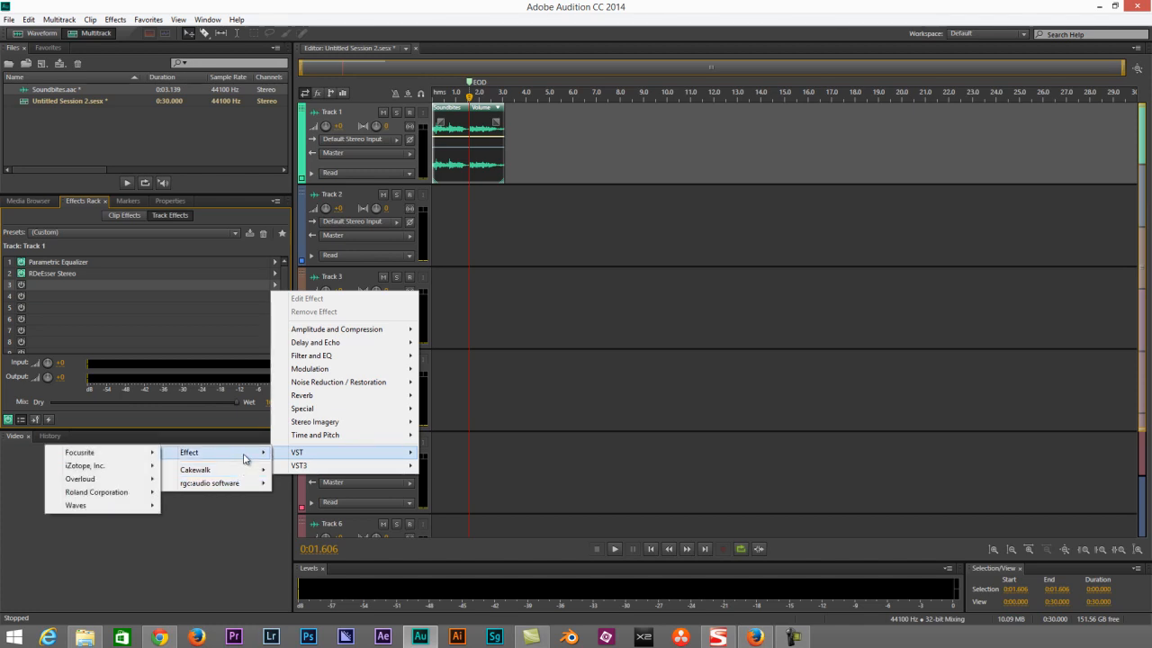
mouse_move(91, 474)
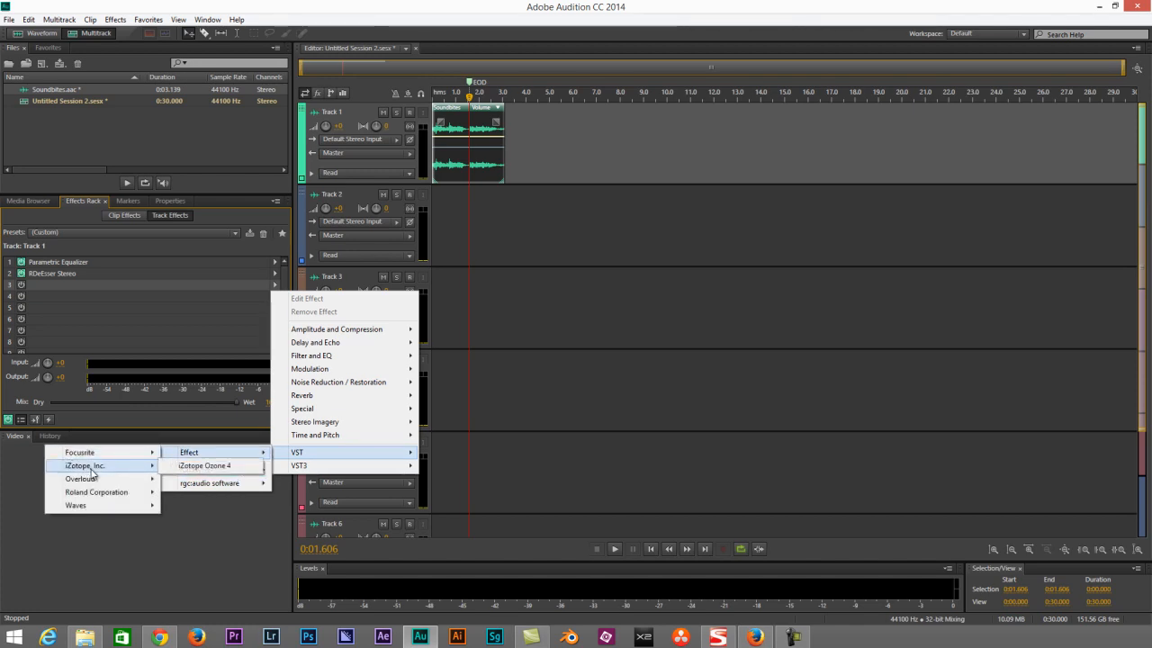
left_click(206, 467)
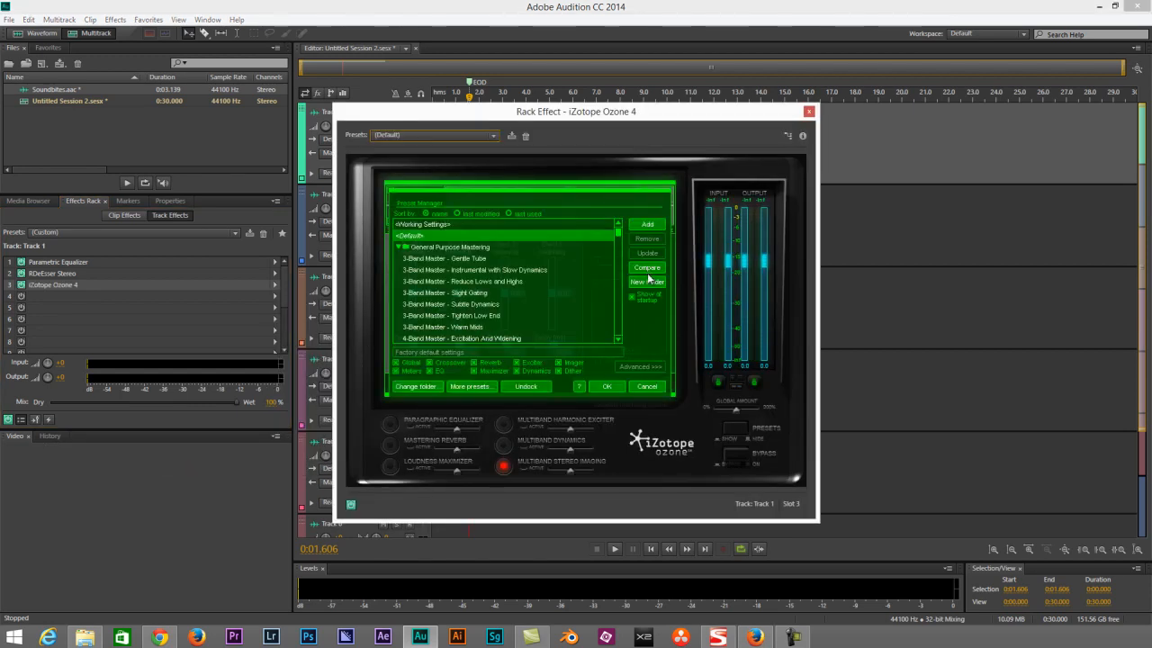
left_click(607, 386)
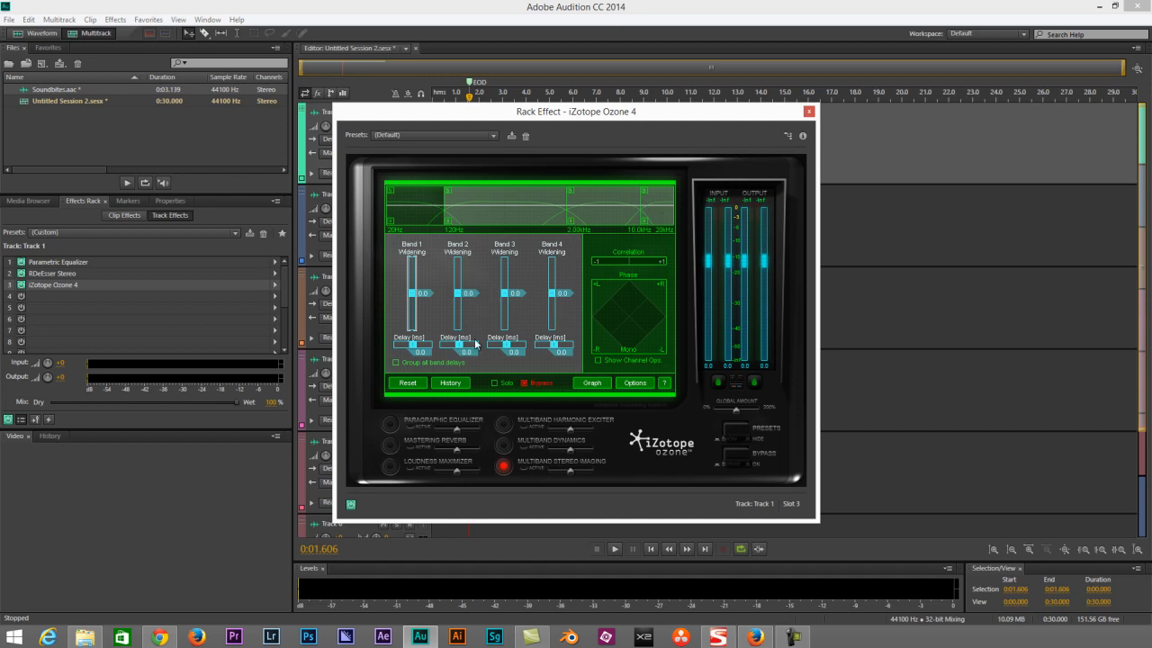
- Set the stereo imaging widening of bands 2, 3 and 4 to 0.2 in iZotope Ozone 4
left_click_drag(552, 293, 462, 287)
left_click_drag(511, 317, 553, 288)
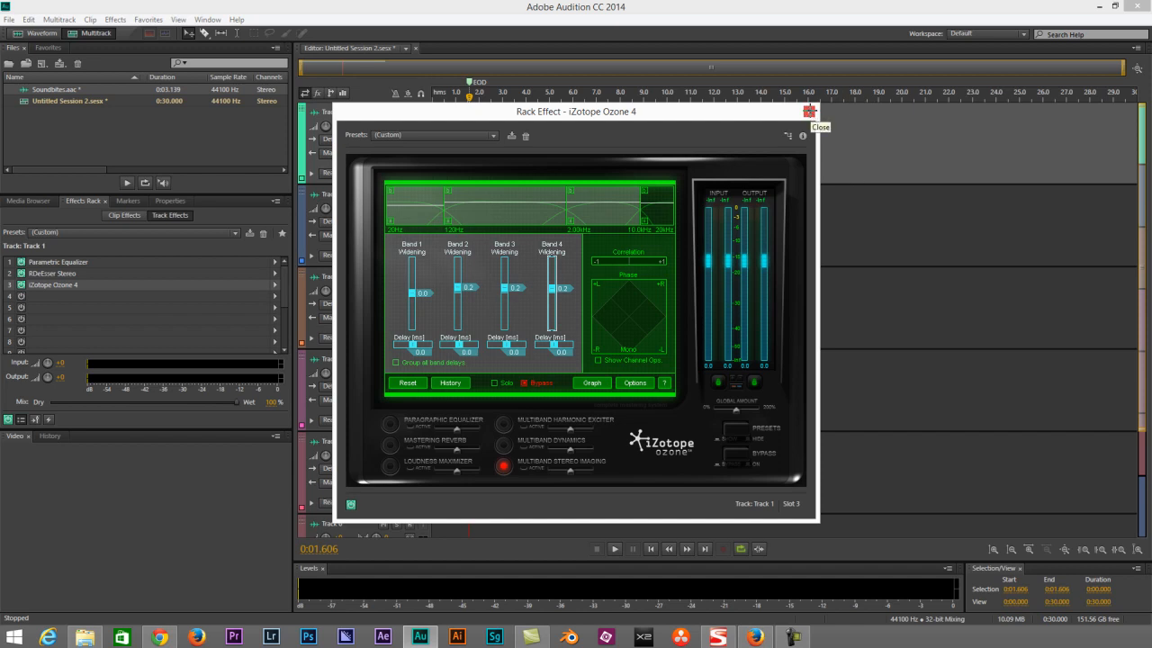
left_click(810, 112)
- Remove iZotope Ozone 4 from slot 3 of Track 1's rack and play the clip through the remaining effects
left_click(273, 289)
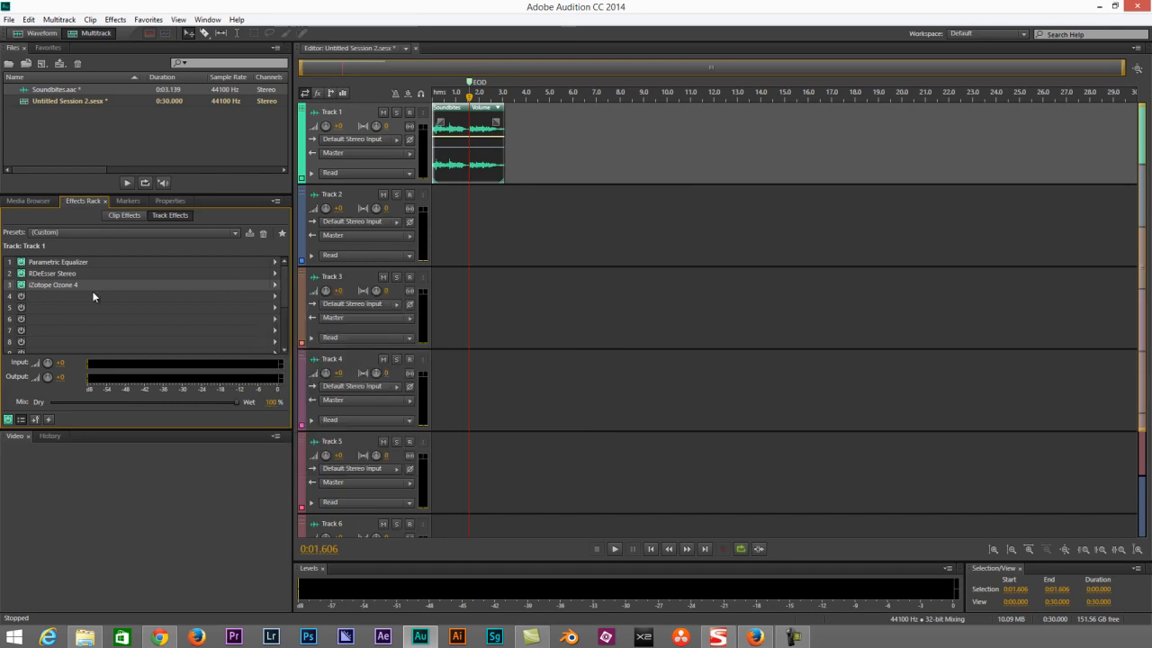
key("Delete")
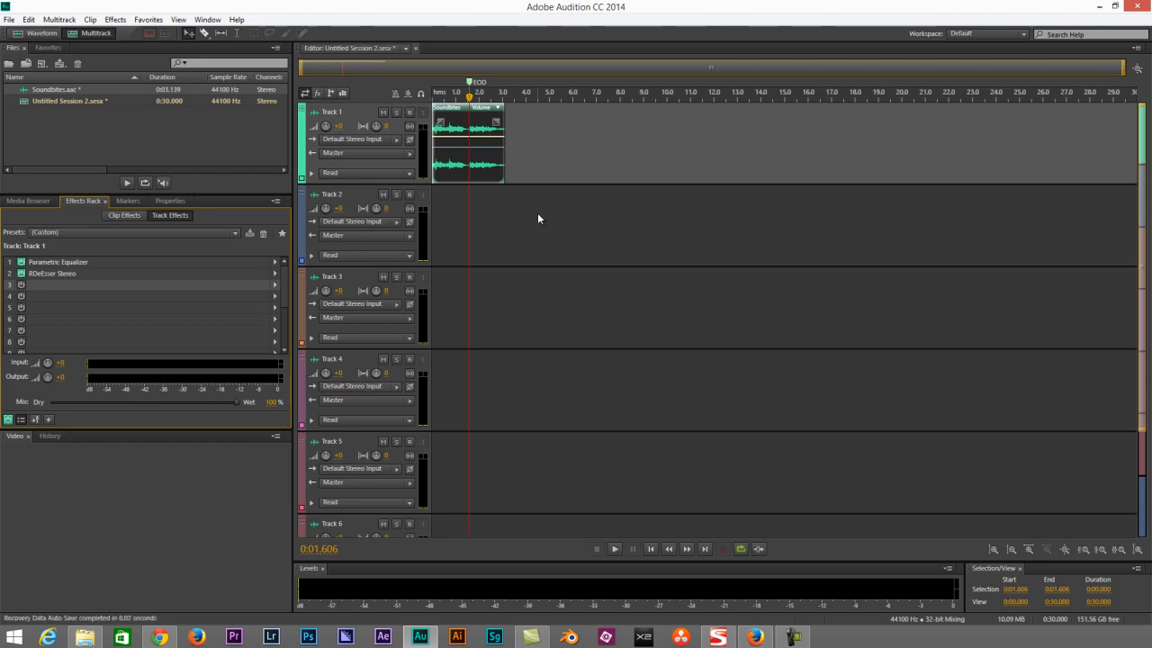
key("space")
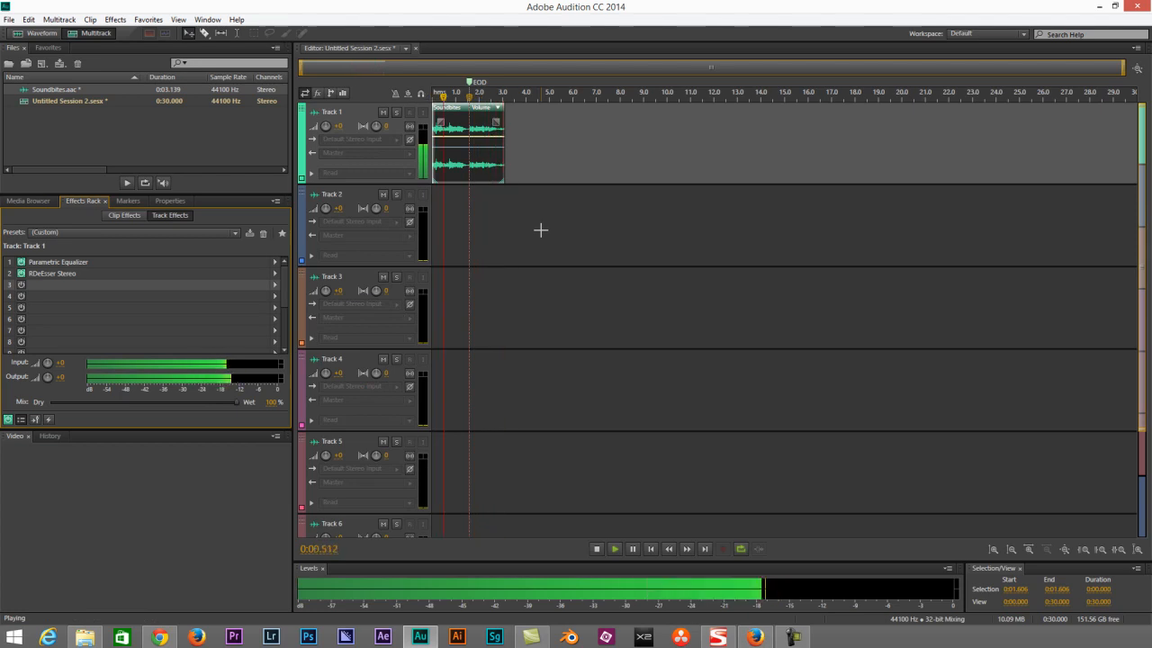
key("space")
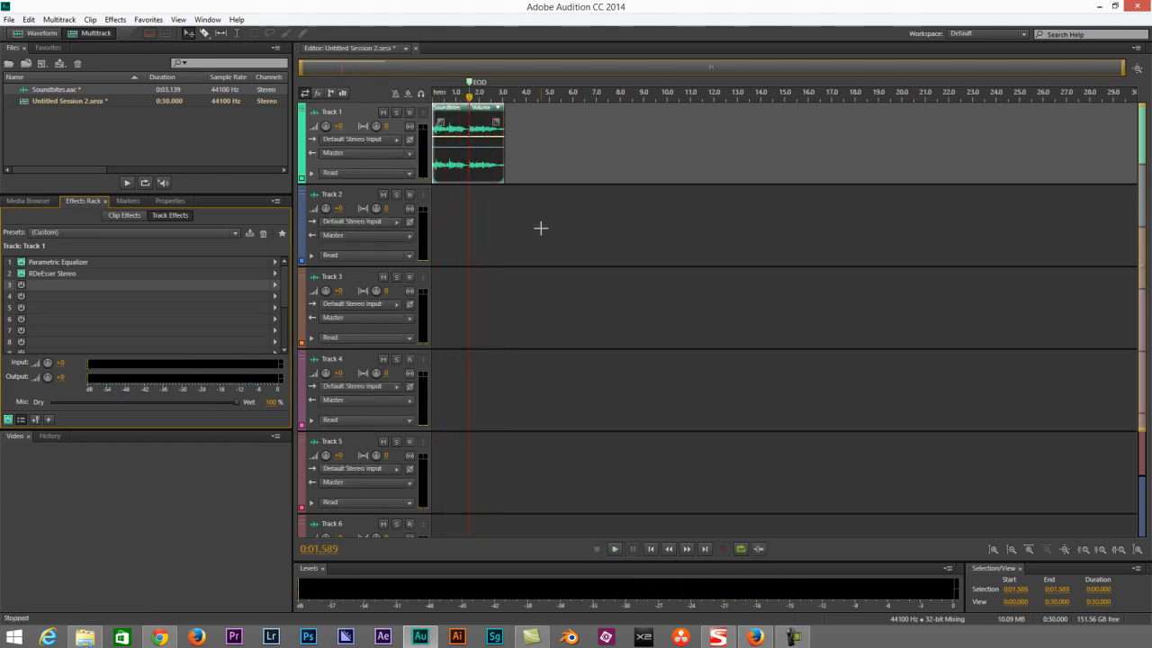